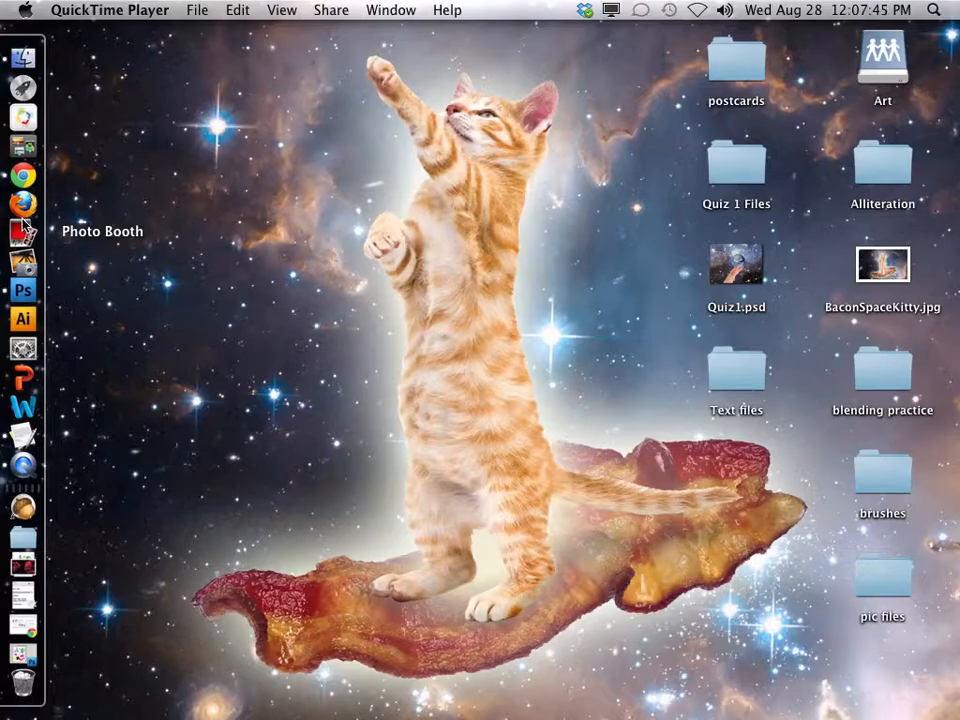
Step: Switch to Photoshop and look over the open Brusheezy.psd document and the red smoke desktop document
left_click(25, 291)
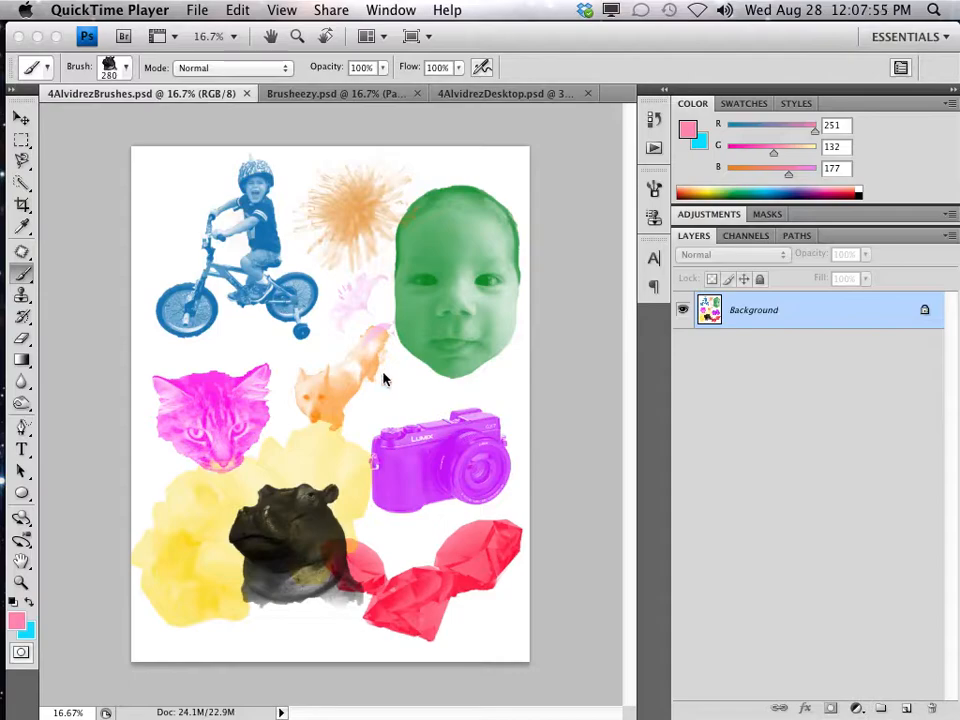
left_click(280, 95)
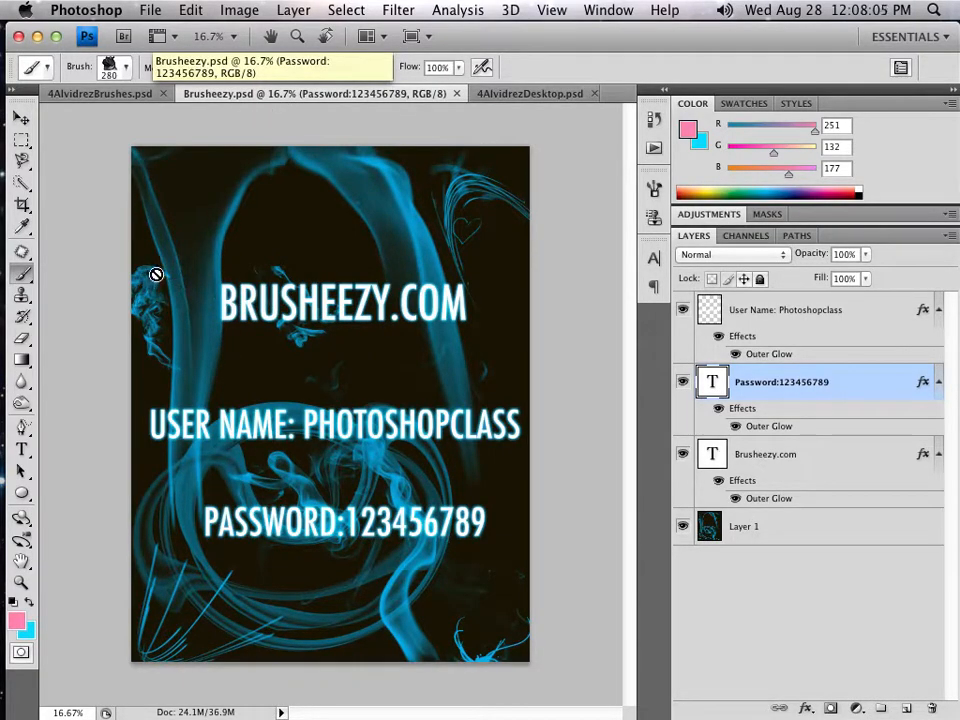
left_click(548, 104)
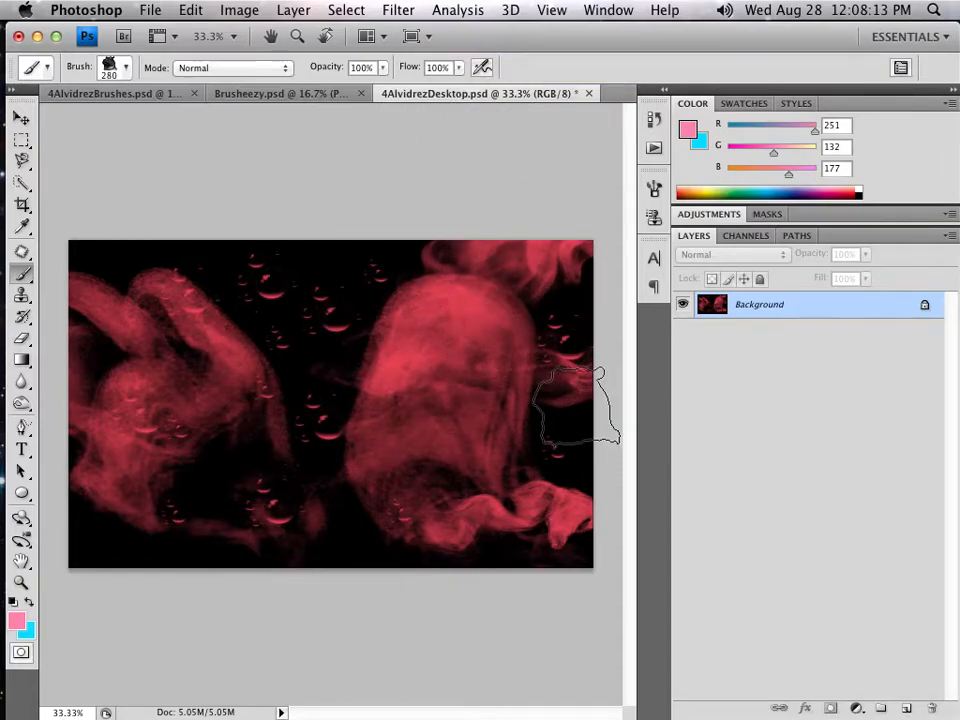
Step: Create a 1680 × 1050 pixel, 72 pixels/inch RGB document with white background, named with 1, the surname and Desktop1
left_click(153, 12)
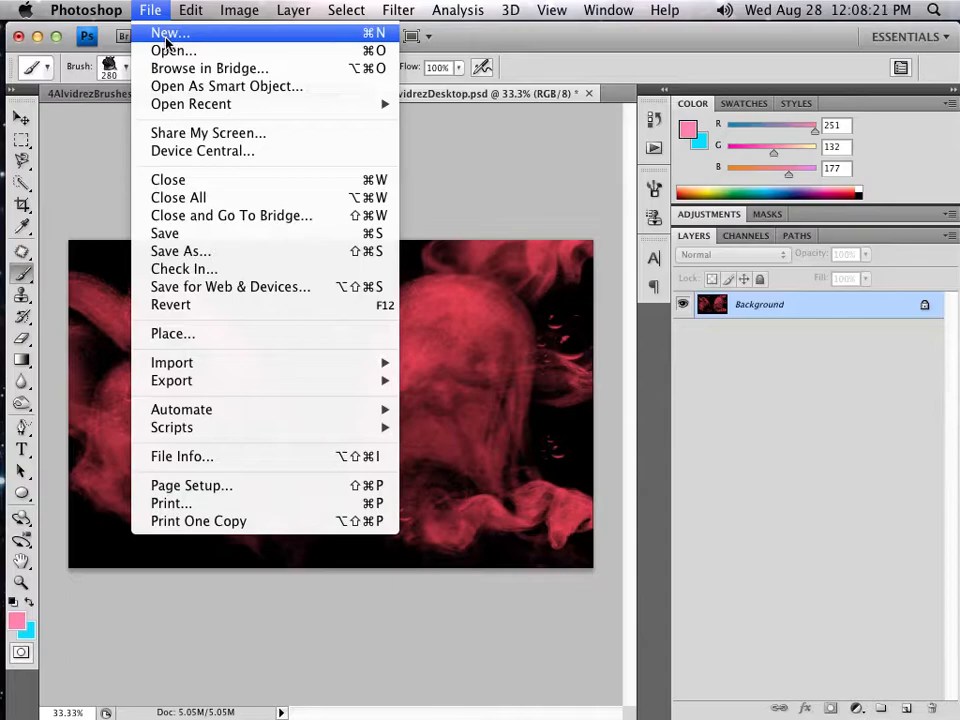
left_click(167, 40)
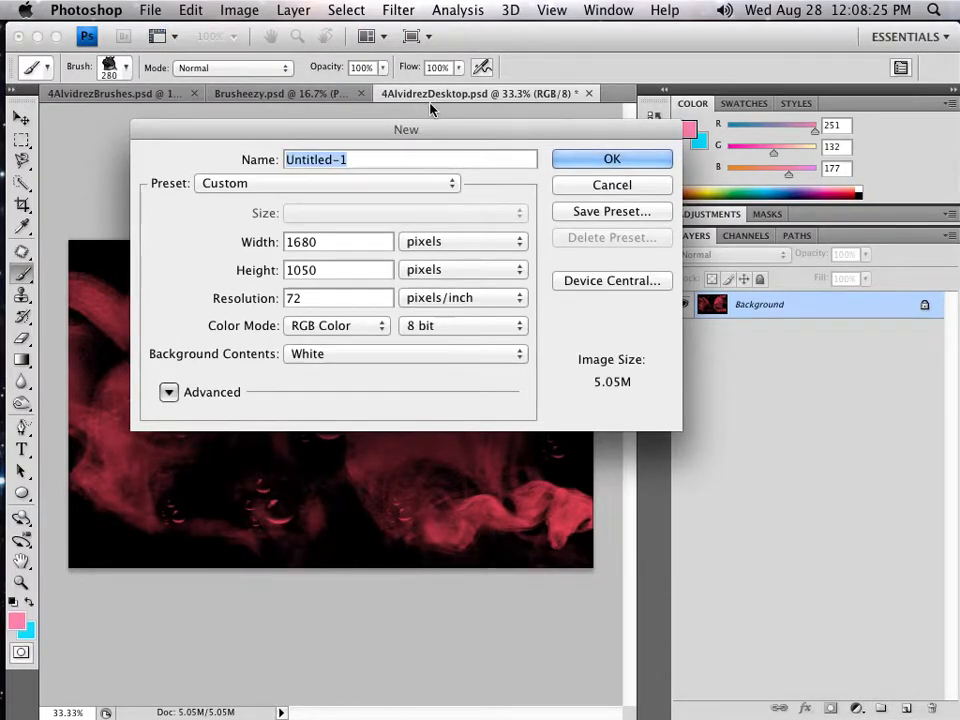
type("B")
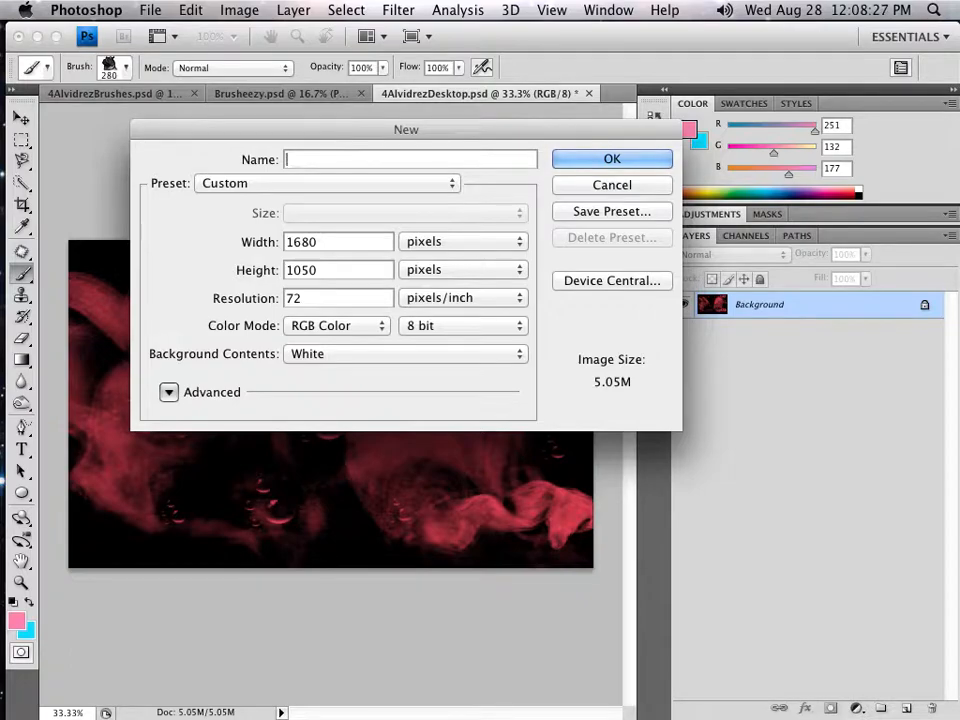
type("Alvidrez")
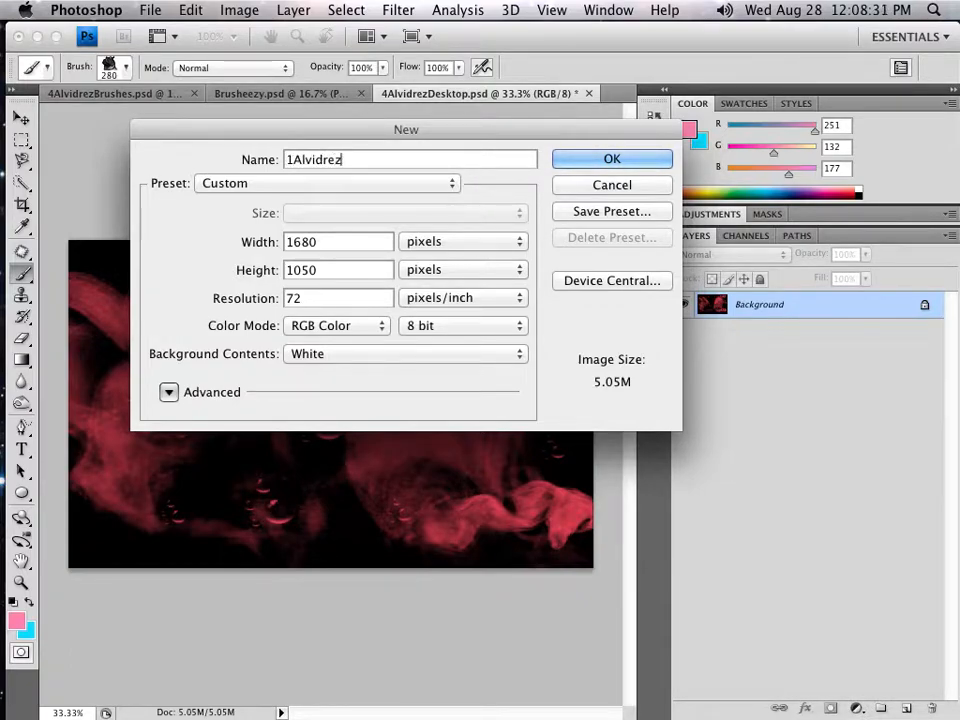
type("Desktop1")
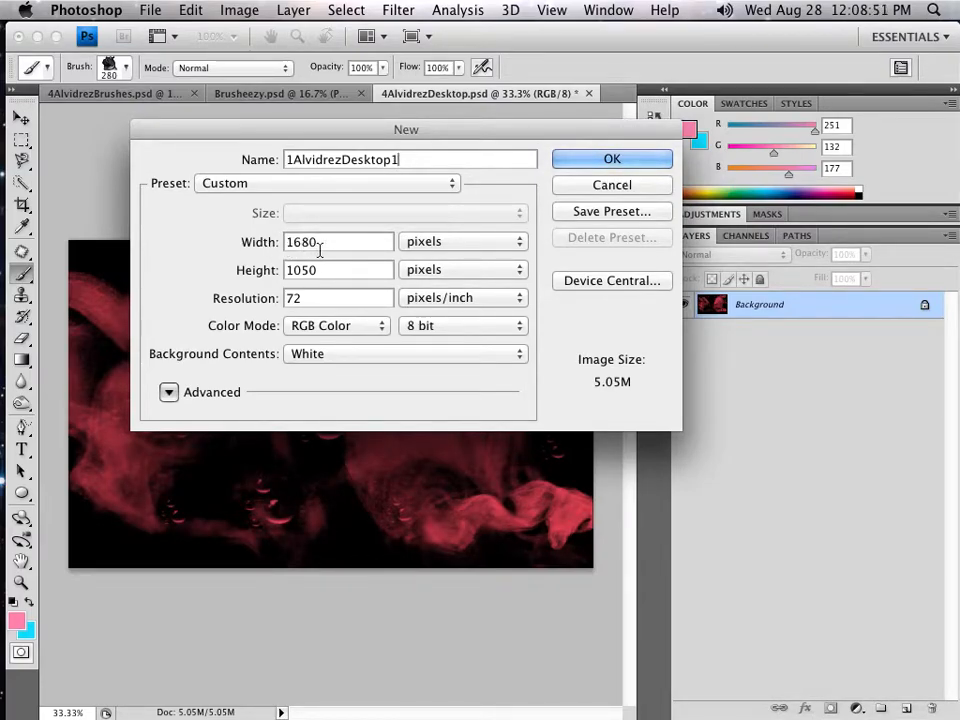
left_click(431, 253)
left_click(431, 250)
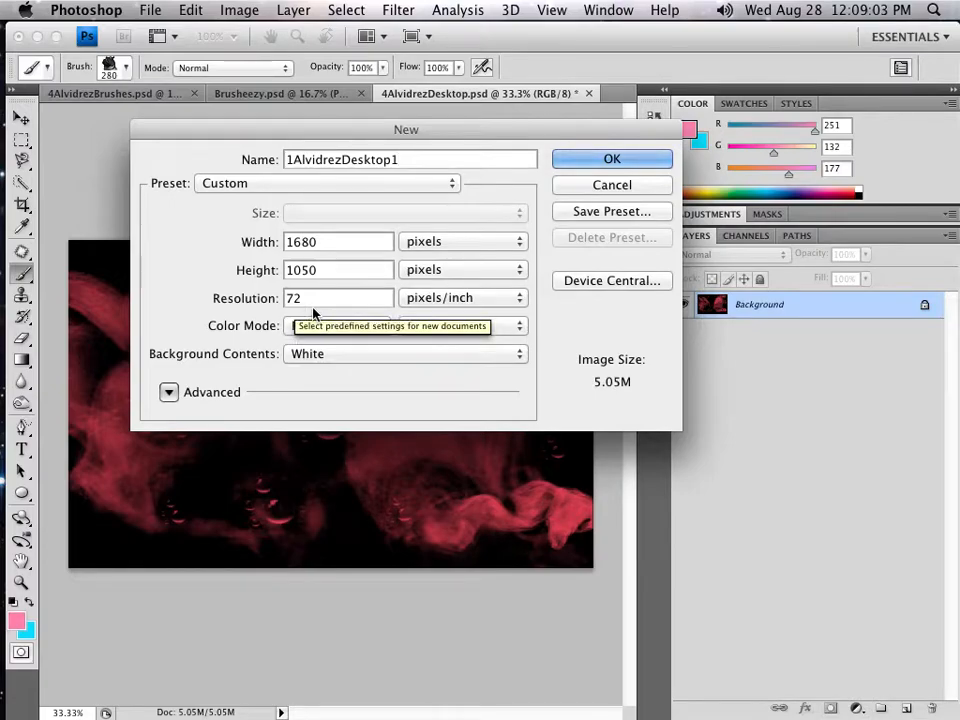
left_click(612, 160)
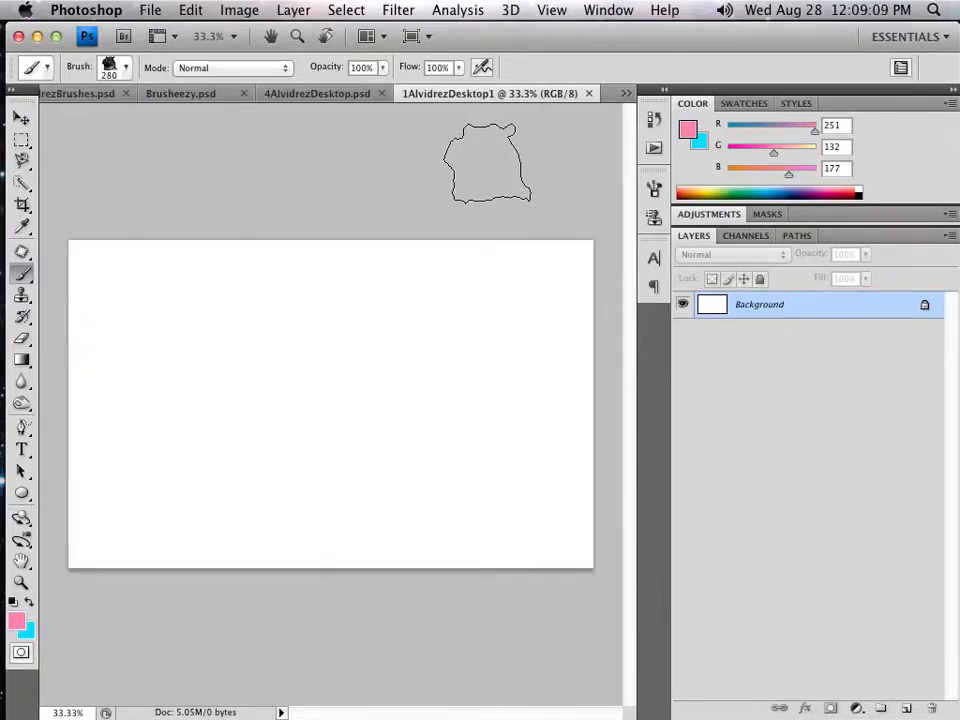
left_click(22, 118)
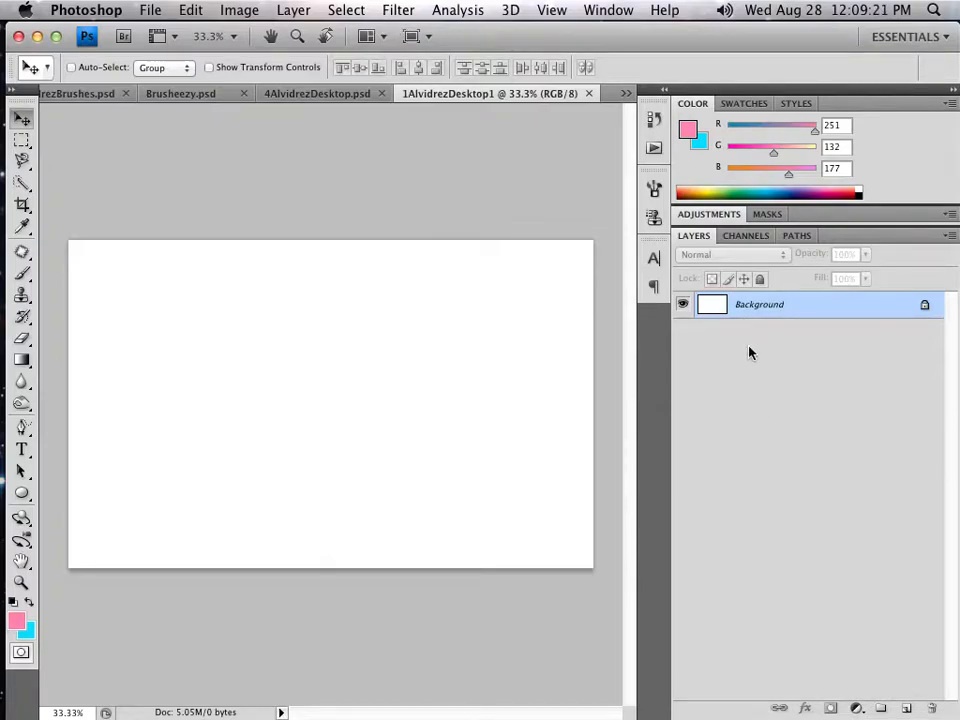
left_click(294, 10)
mouse_move(302, 32)
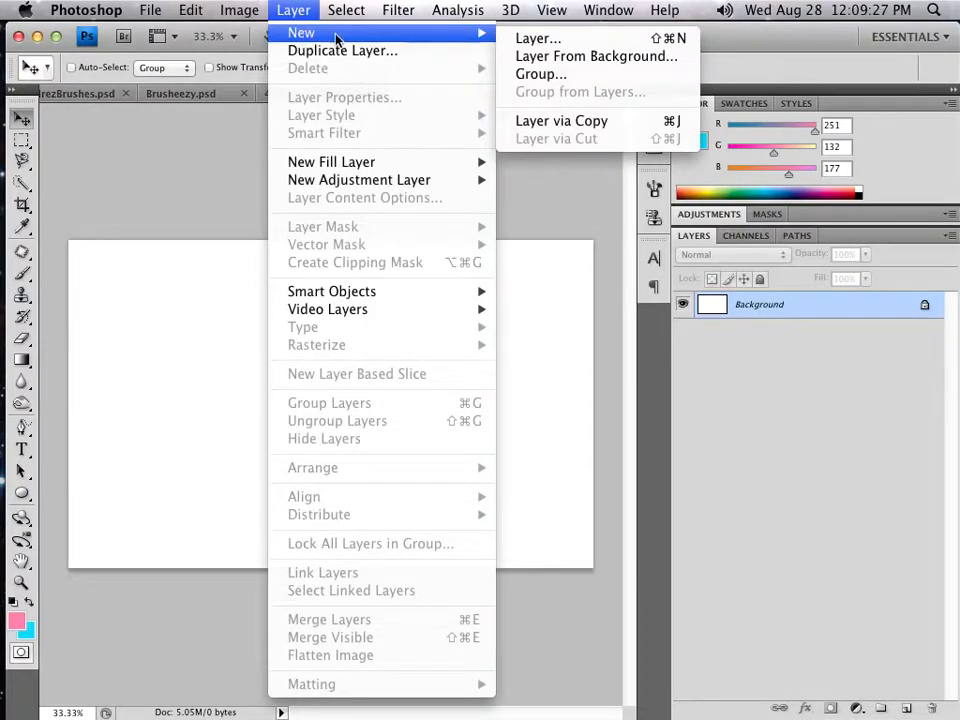
left_click(116, 133)
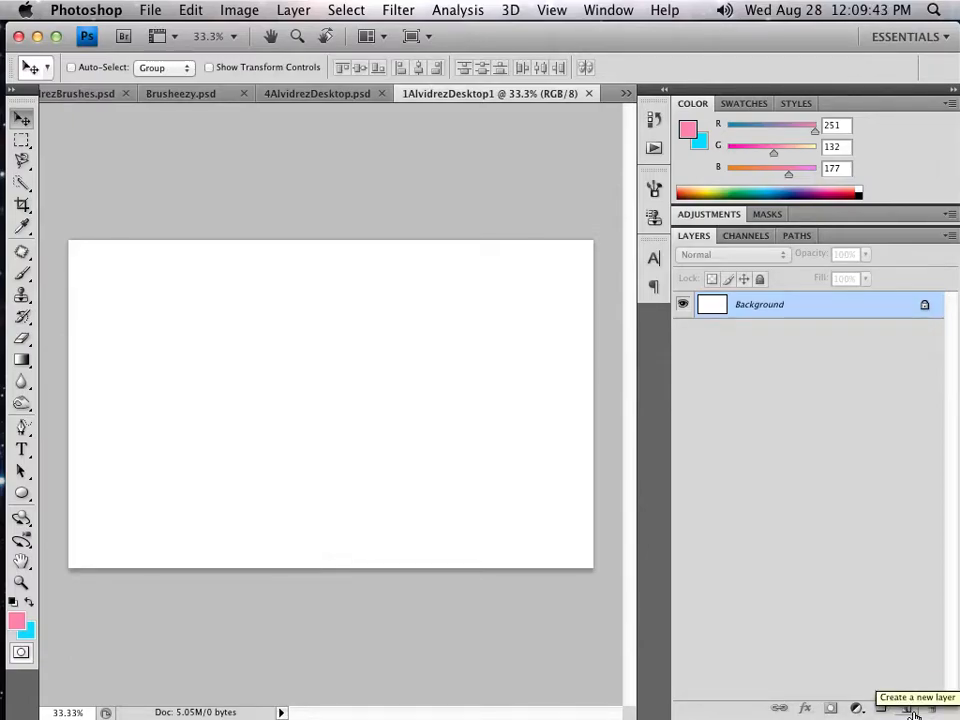
Step: Add three new empty layers above the Background layer
left_click(913, 713)
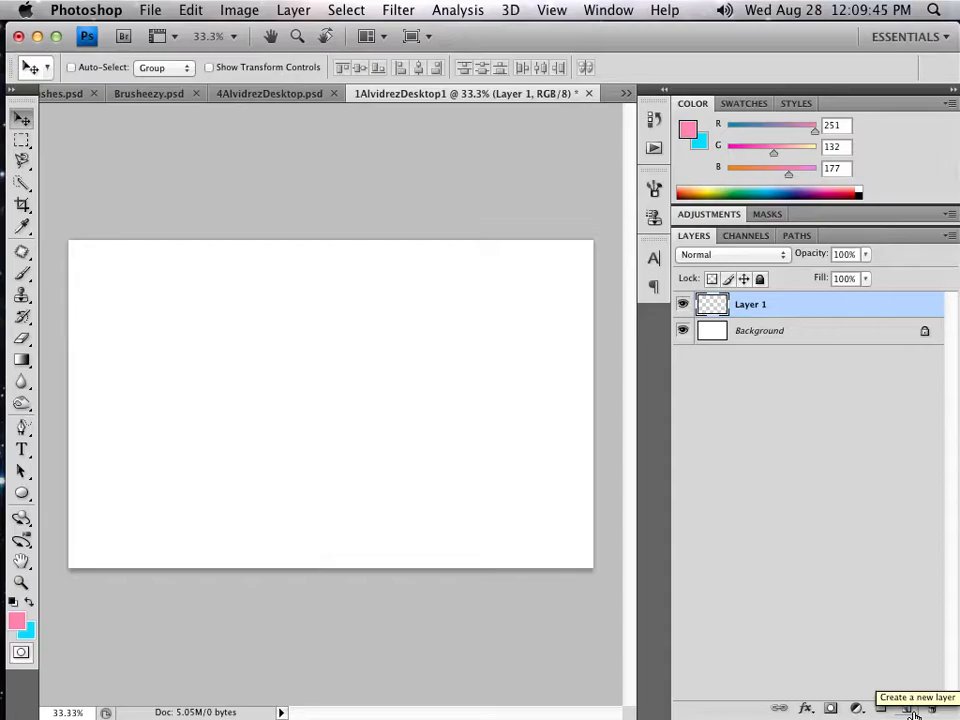
left_click(913, 713)
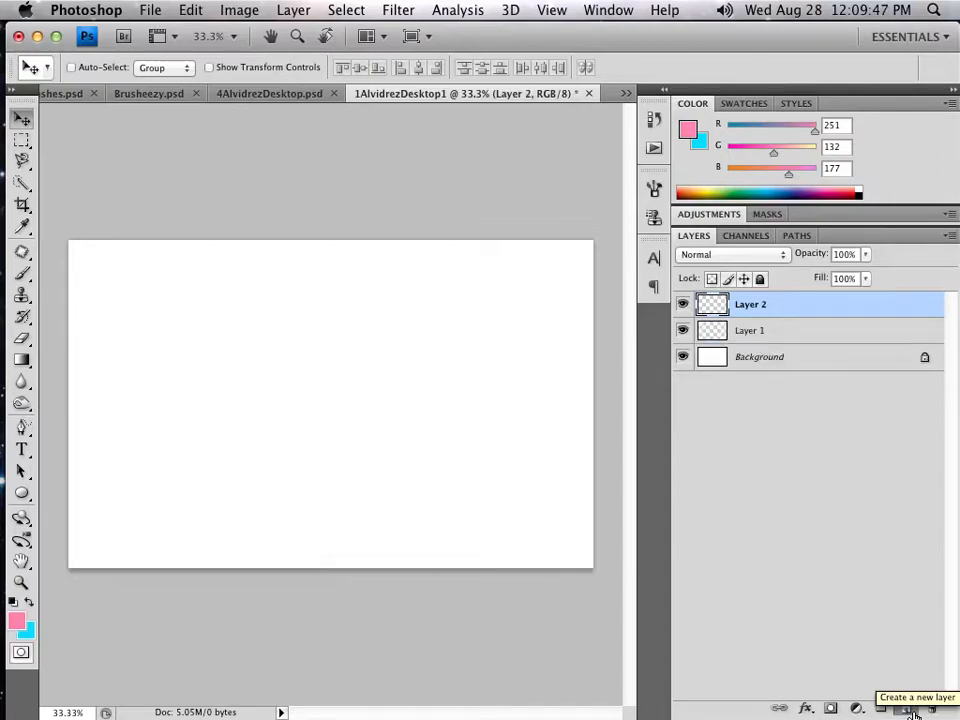
left_click(913, 713)
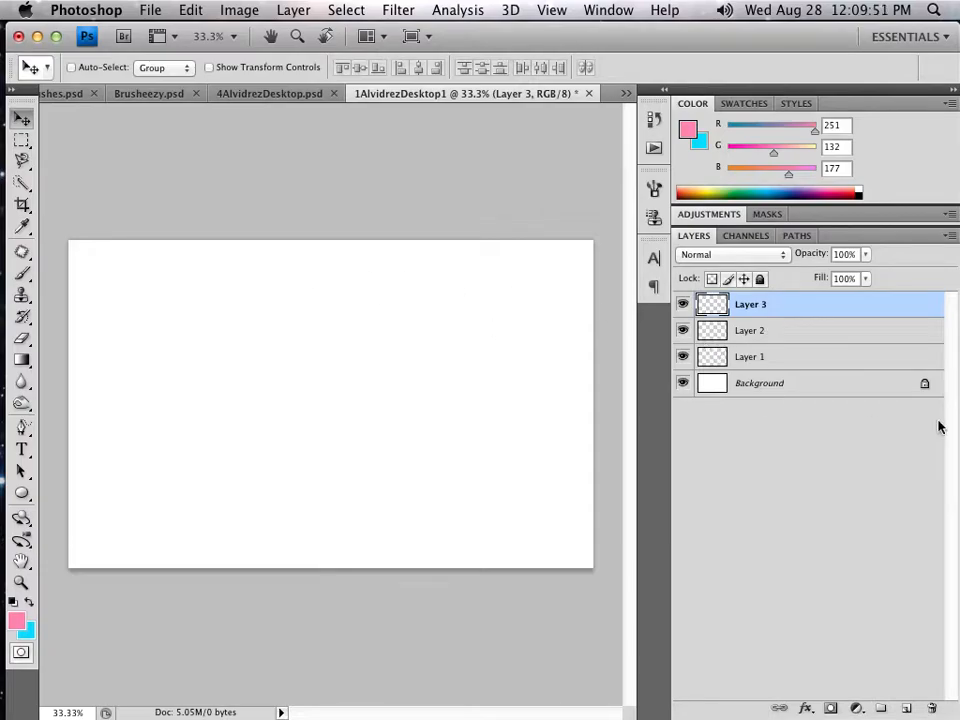
Step: Rename Layer 1 as "fill color"
left_click(870, 368)
double_click(757, 362)
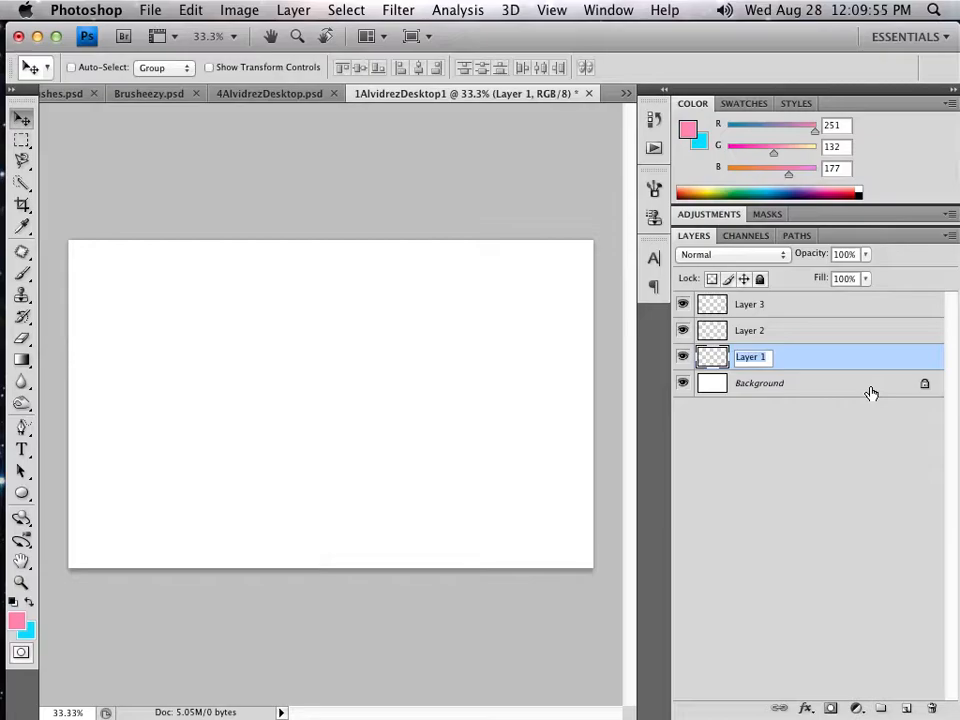
type("fill color")
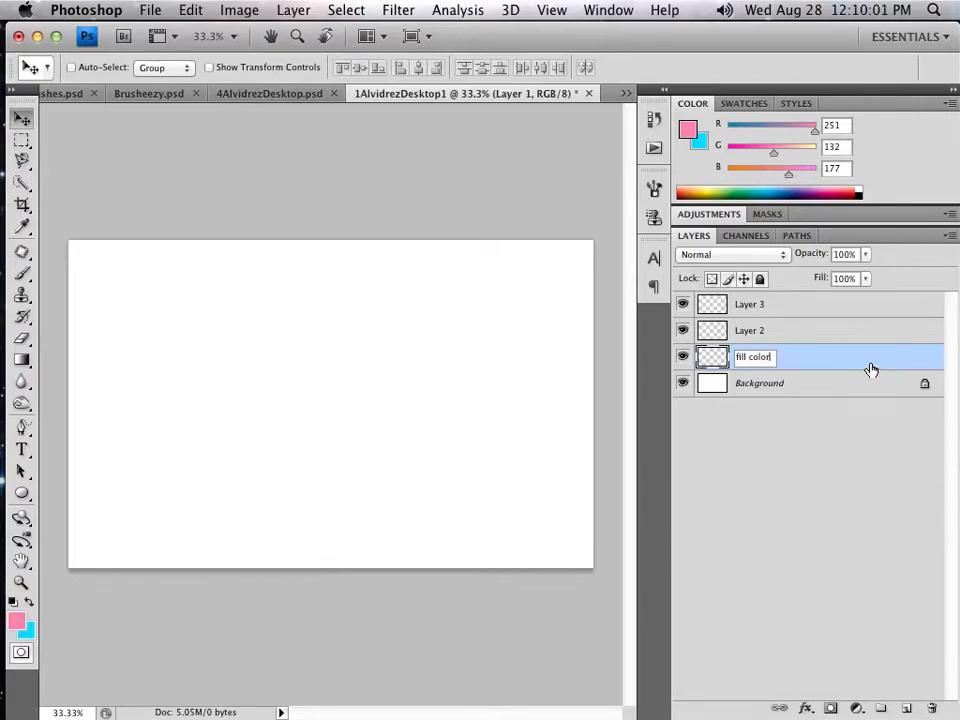
key("Return")
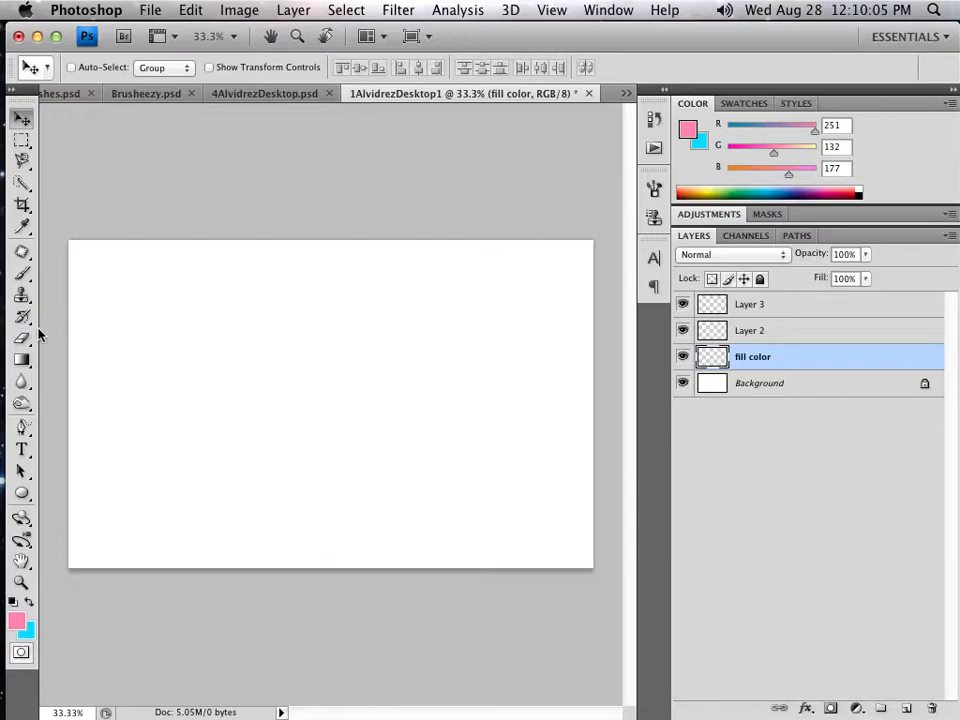
Step: Reset the colors to default black and white and fill the "fill color" layer with black using the Paint Bucket tool
left_click(22, 361)
left_click_drag(22, 363, 96, 378)
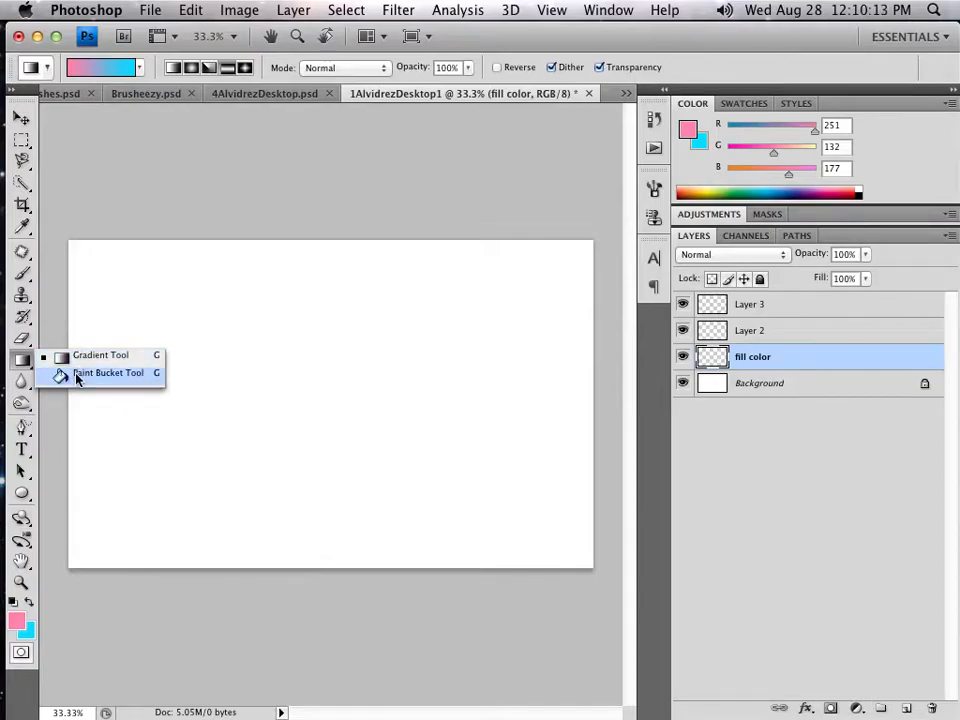
left_click(76, 378)
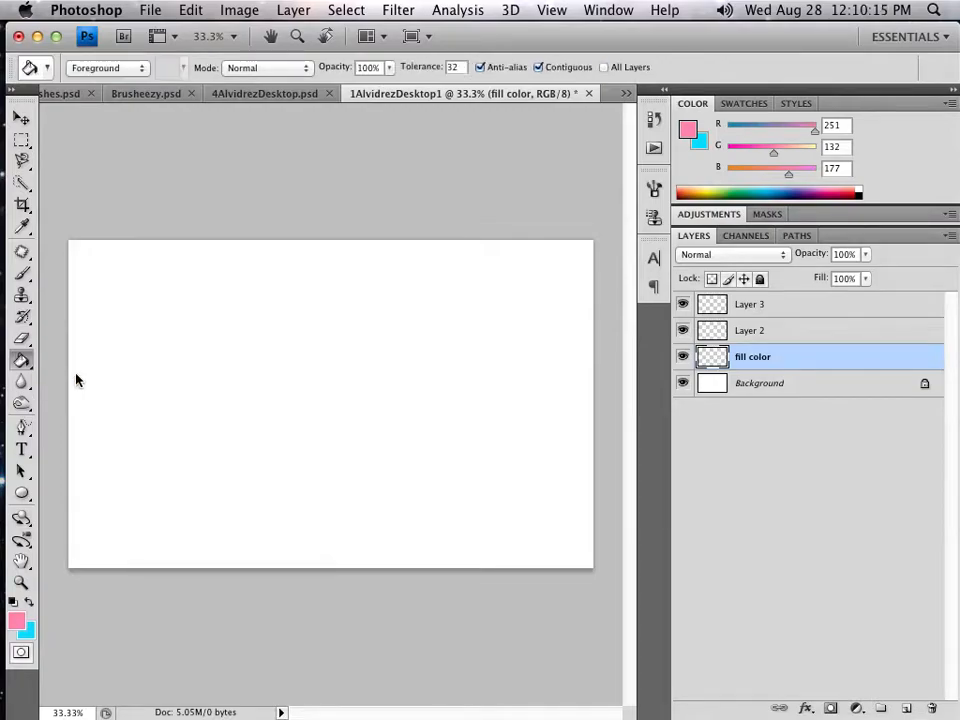
left_click(12, 602)
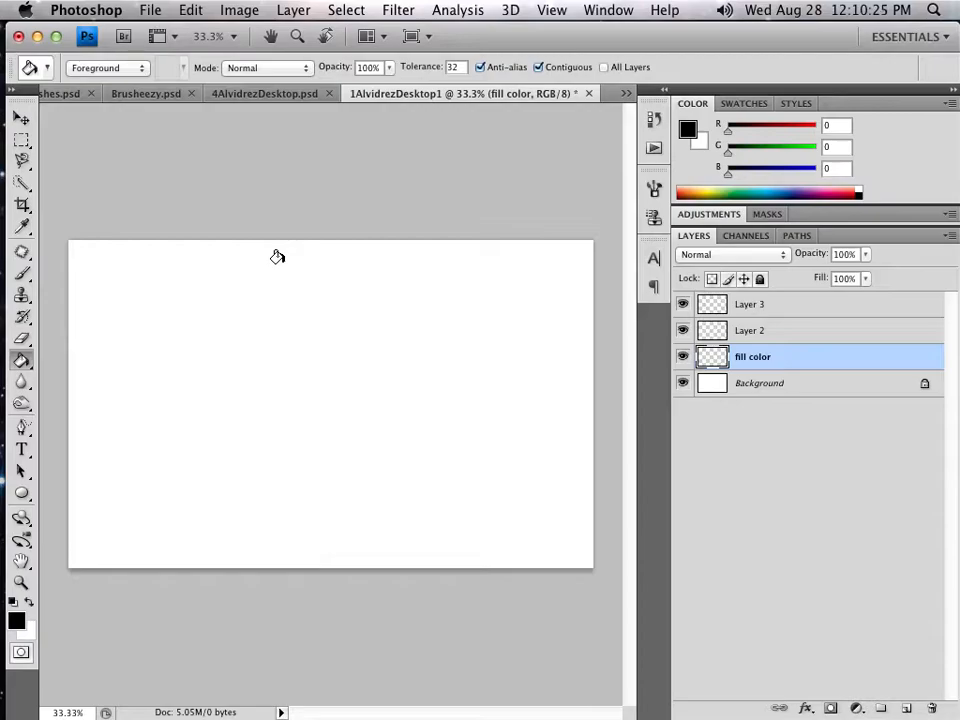
left_click(304, 253)
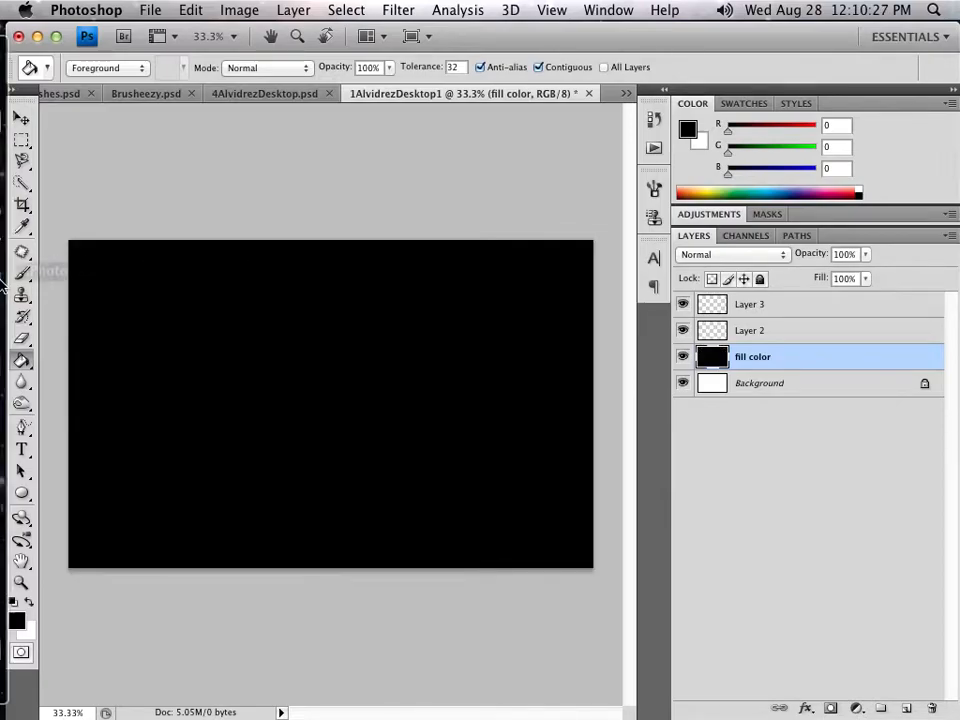
mouse_move(4, 286)
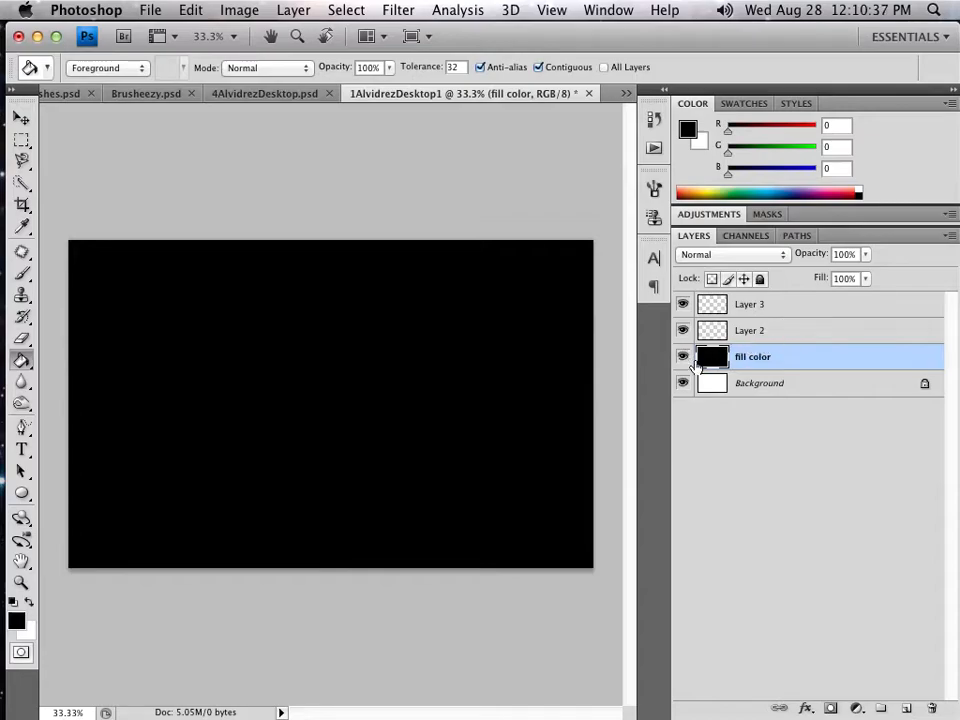
Step: Activate Layer 2 with the Gradient tool and set the foreground color to purple #ab03bf
left_click(800, 335)
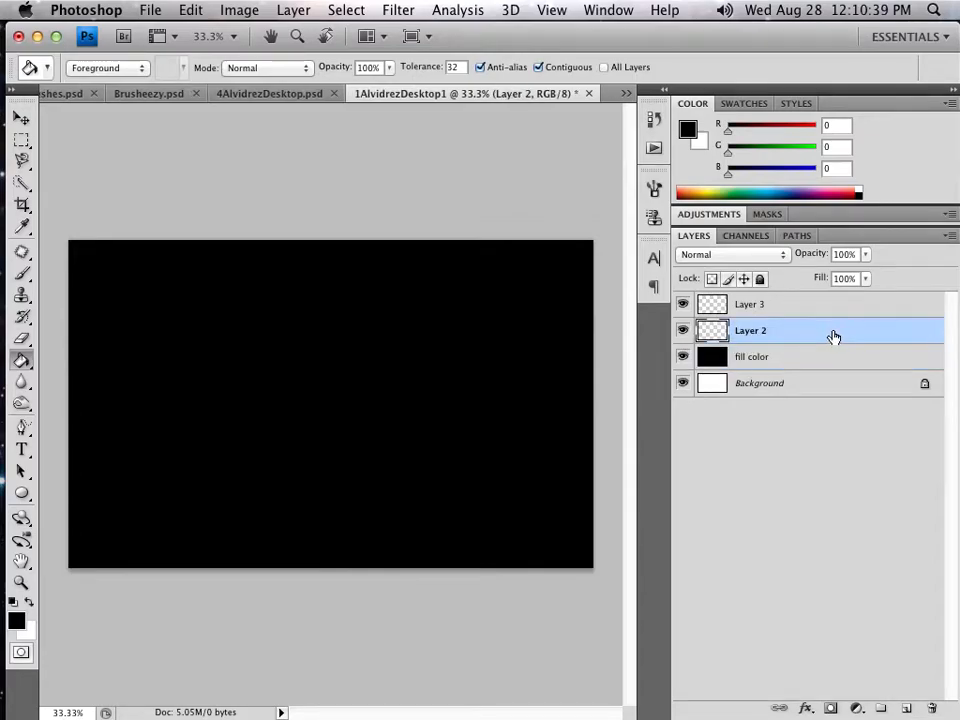
left_click(20, 360)
left_click(62, 356)
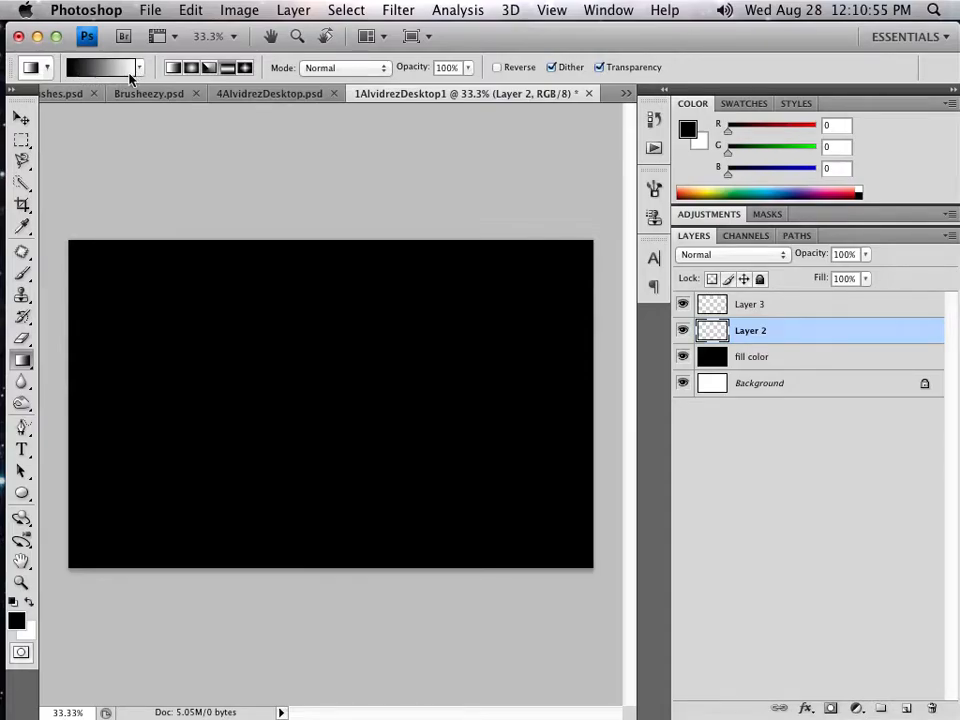
left_click(16, 621)
left_click(524, 268)
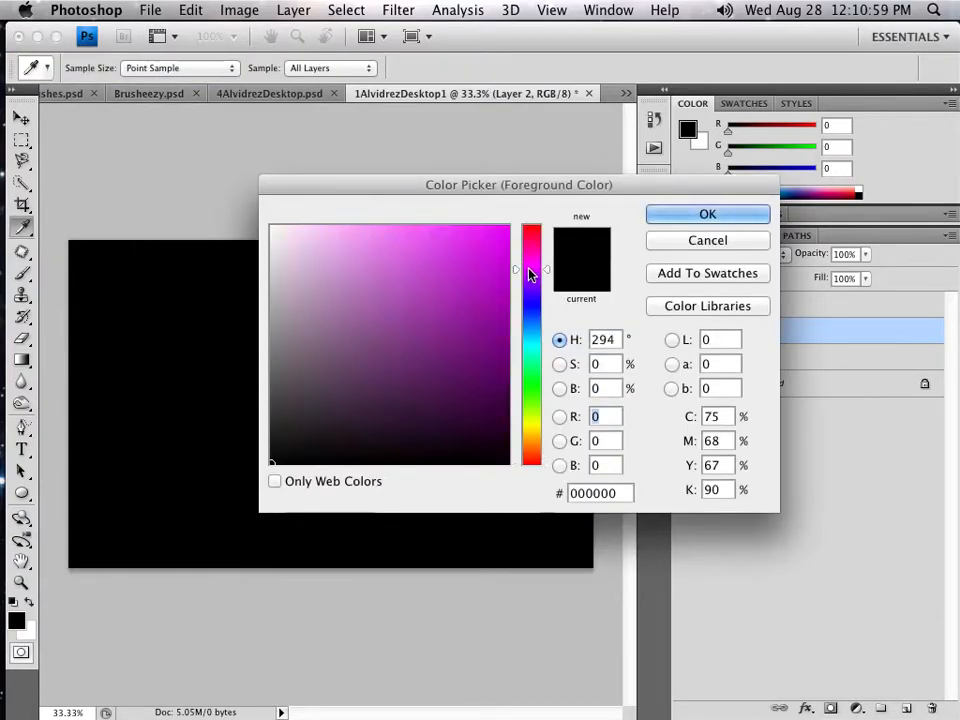
left_click(509, 283)
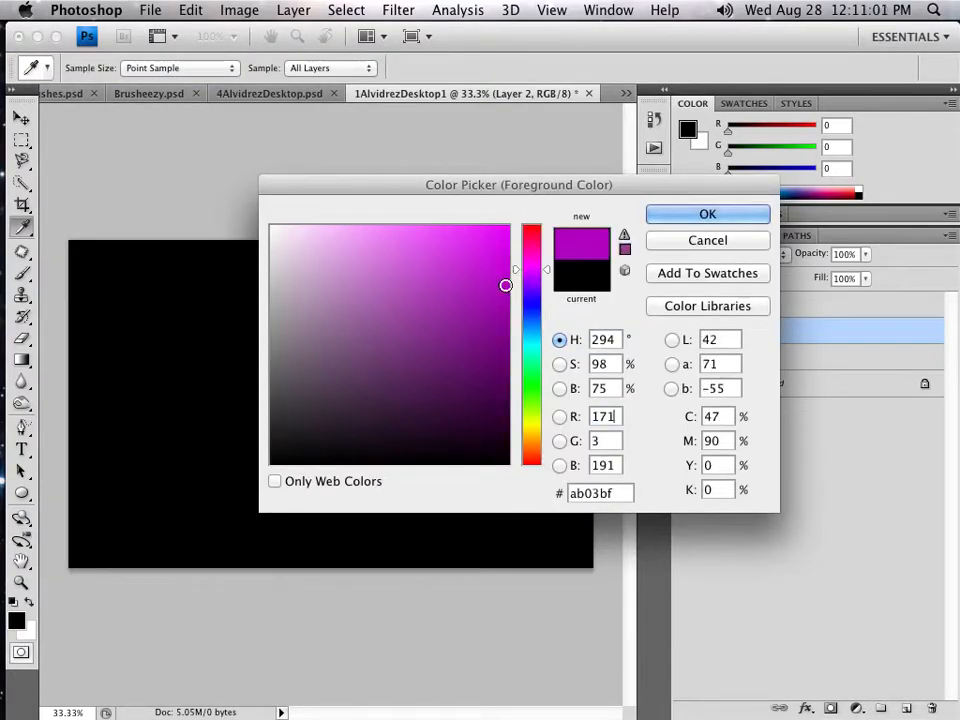
left_click(650, 215)
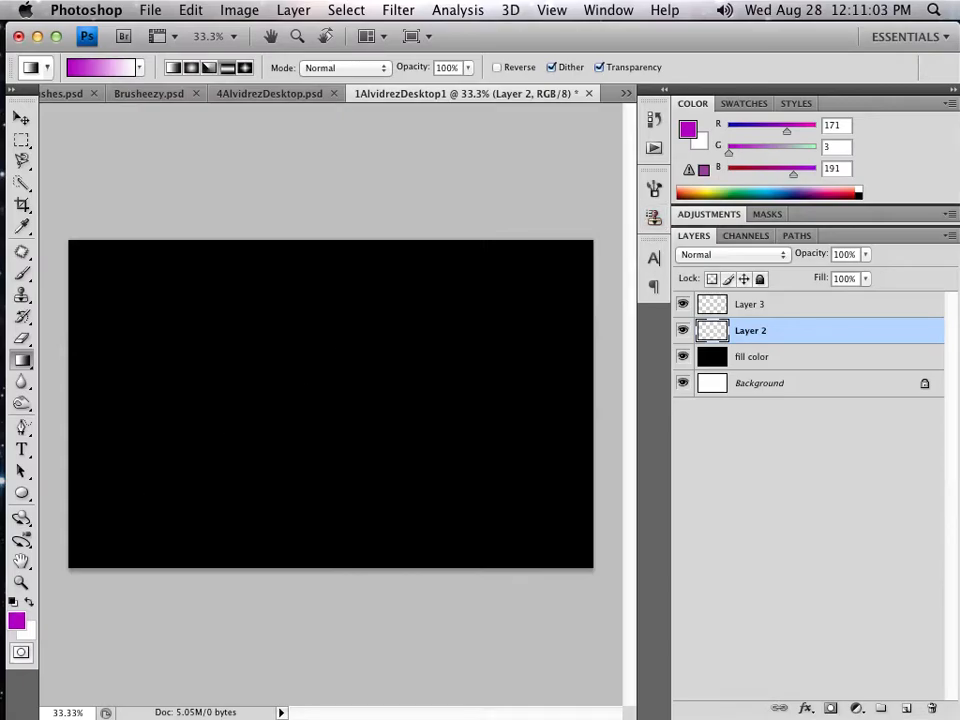
Step: Set the background color to orange #de8b47
left_click(30, 632)
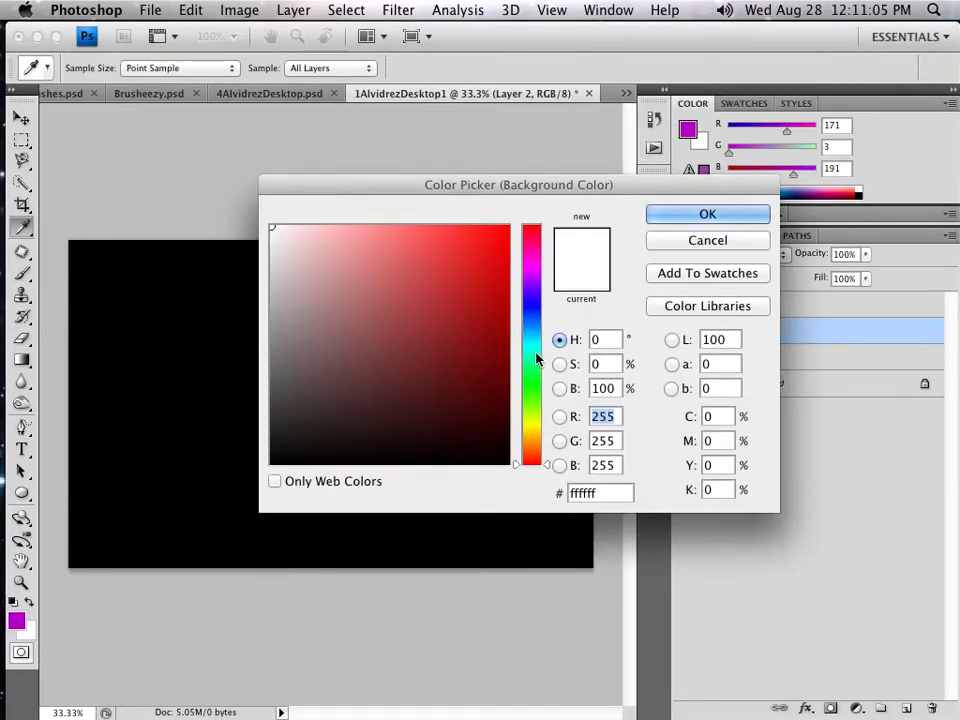
left_click(535, 446)
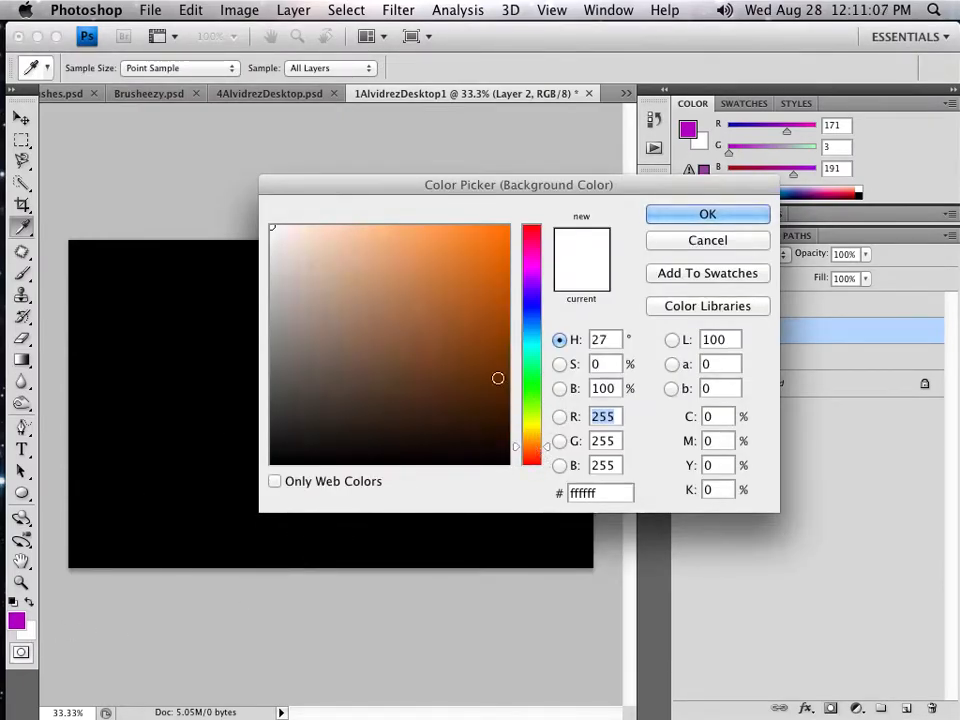
left_click(432, 257)
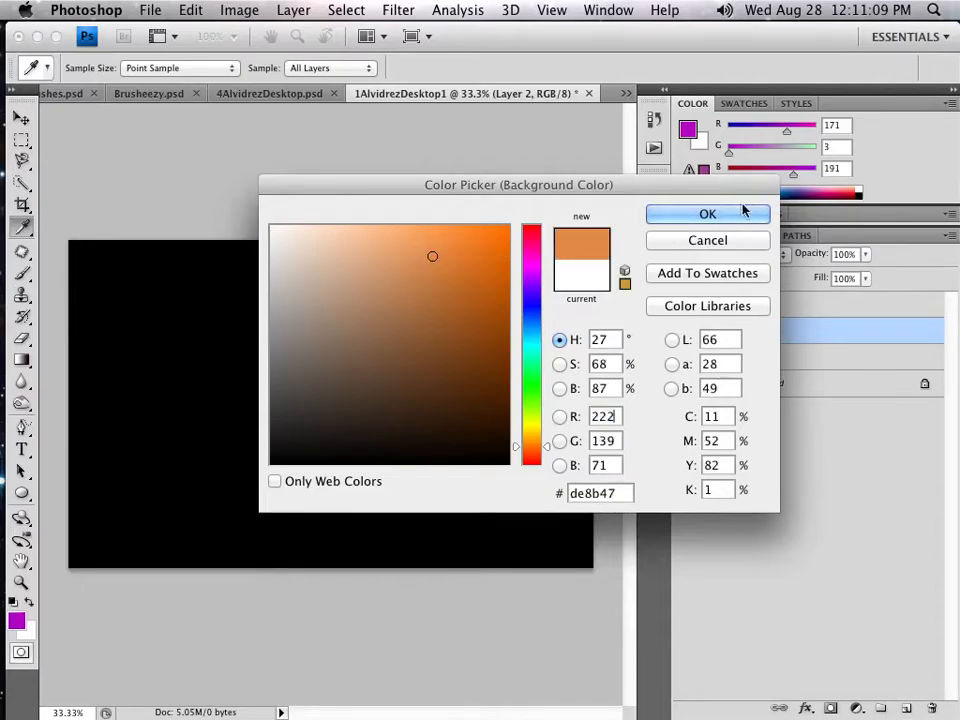
left_click(718, 216)
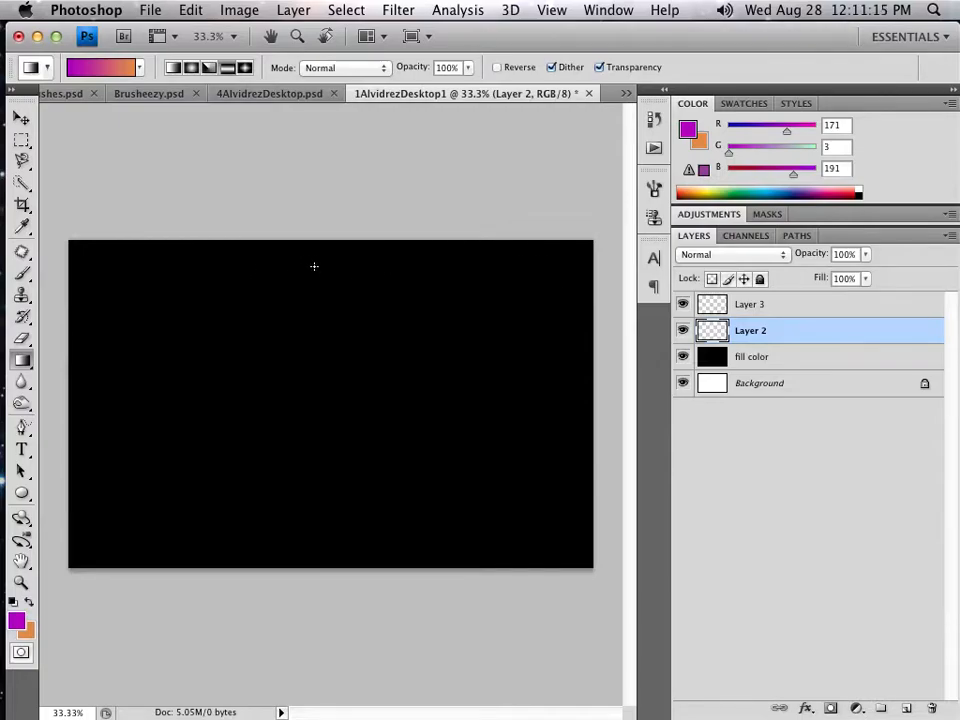
Step: Draw linear purple-to-orange gradients on Layer 2 in several directions, ending with one from near the canvas center toward its lower left
left_click_drag(327, 332, 326, 511)
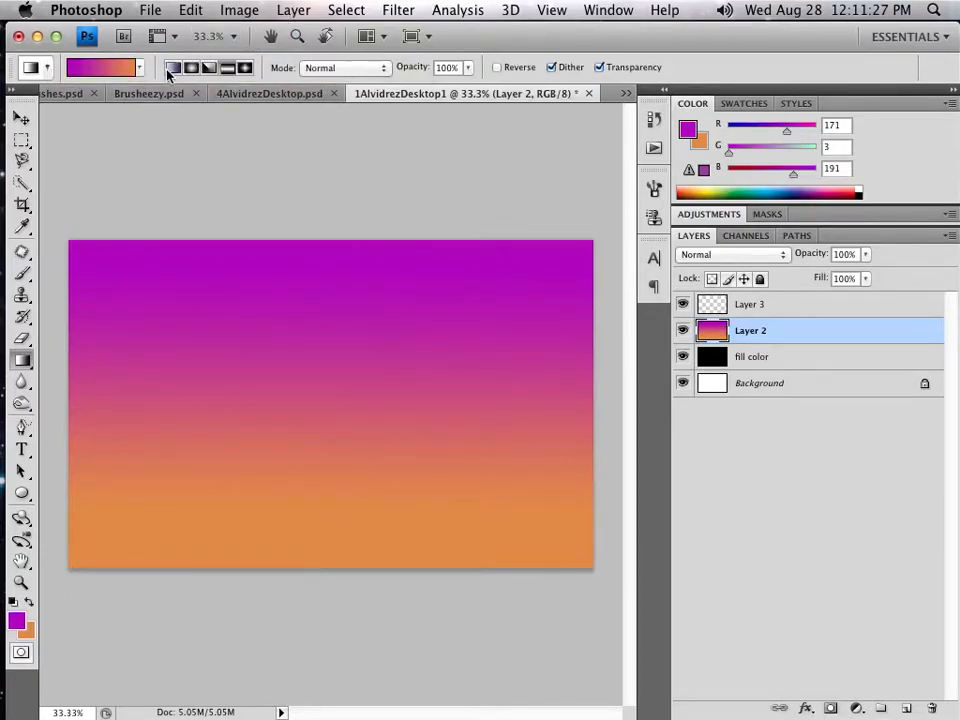
left_click_drag(267, 255, 432, 444)
left_click_drag(171, 304, 600, 300)
left_click_drag(409, 346, 96, 437)
Step: Draw radial purple-to-orange gradients on Layer 2, ending with a small one centered in the lower-left part of the canvas
left_click(187, 68)
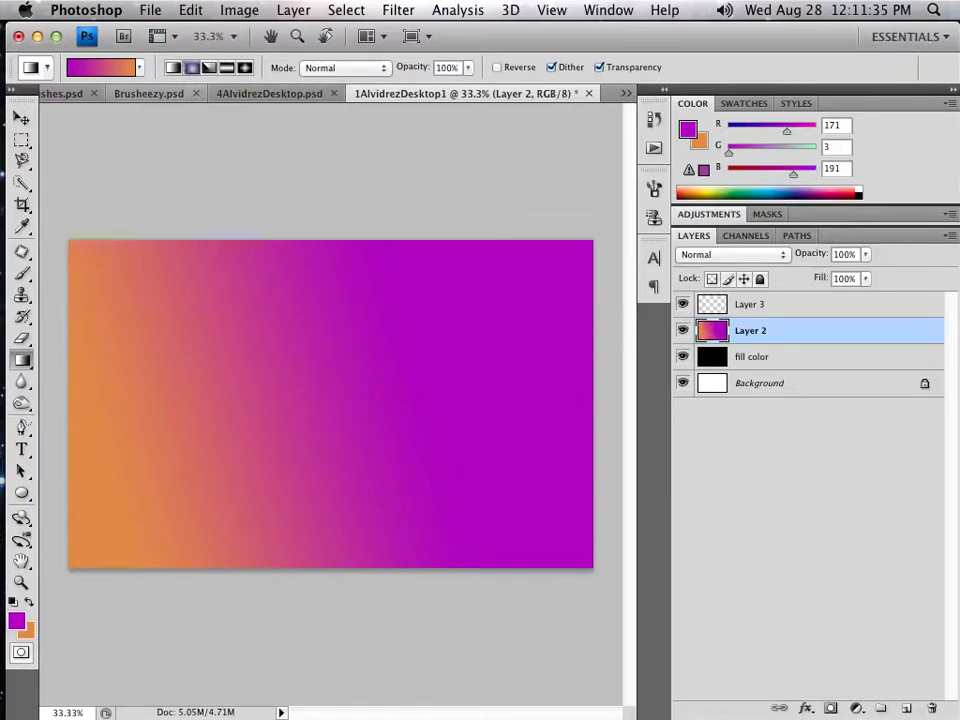
left_click_drag(160, 269, 358, 321)
left_click_drag(505, 318, 353, 424)
left_click_drag(279, 437, 394, 446)
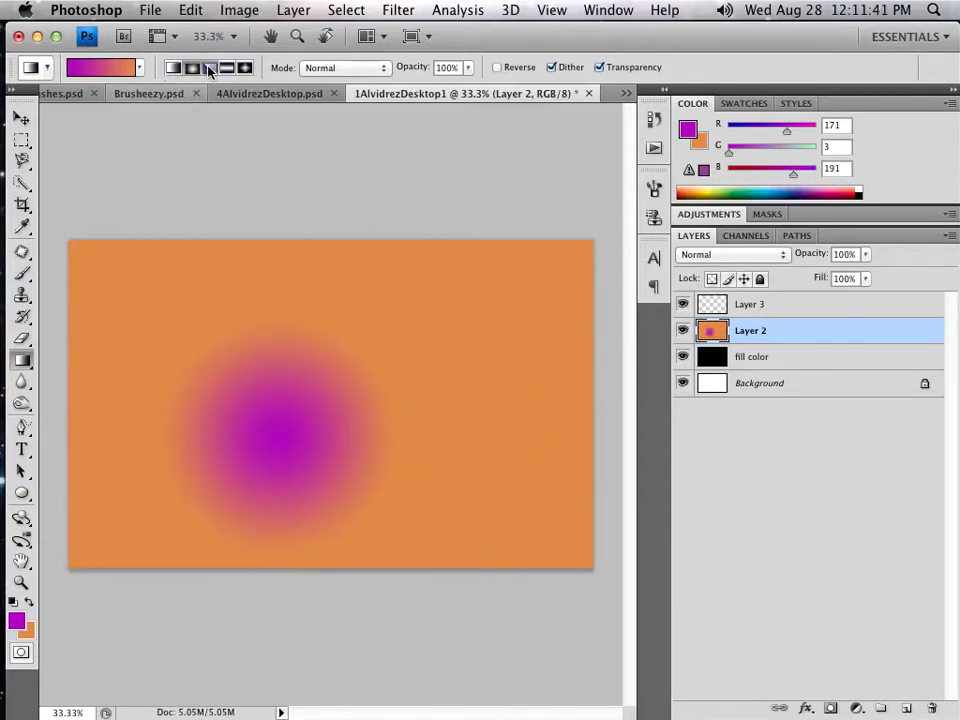
Step: Draw an angle gradient and then reflected purple-to-orange gradients on Layer 2
left_click_drag(302, 298, 430, 393)
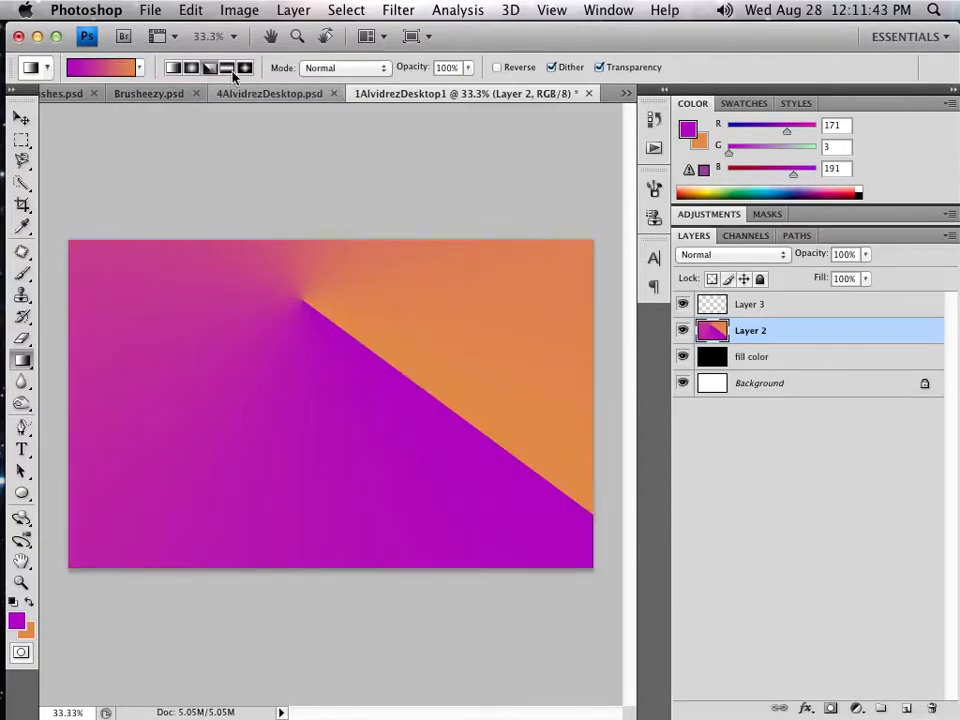
left_click_drag(208, 406, 269, 424)
mouse_move(351, 399)
left_mouse_down()
mouse_move(337, 384)
mouse_move(448, 407)
left_mouse_up()
Step: Draw a diamond purple-to-orange gradient on Layer 2 from the canvas's left part to near its lower-right corner
left_click(247, 69)
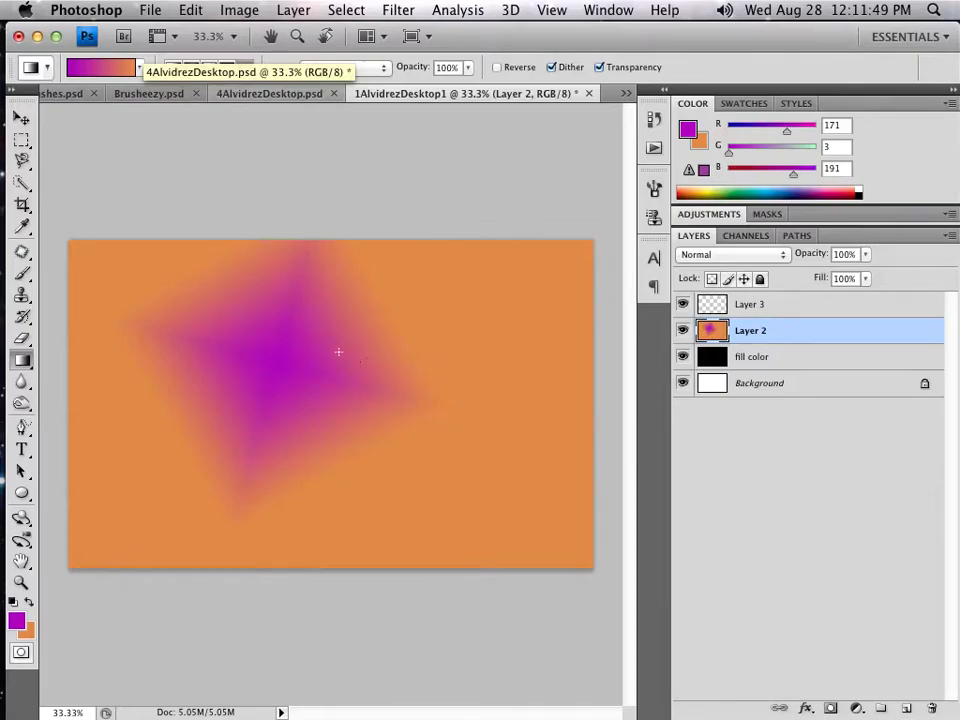
left_click_drag(176, 349, 574, 527)
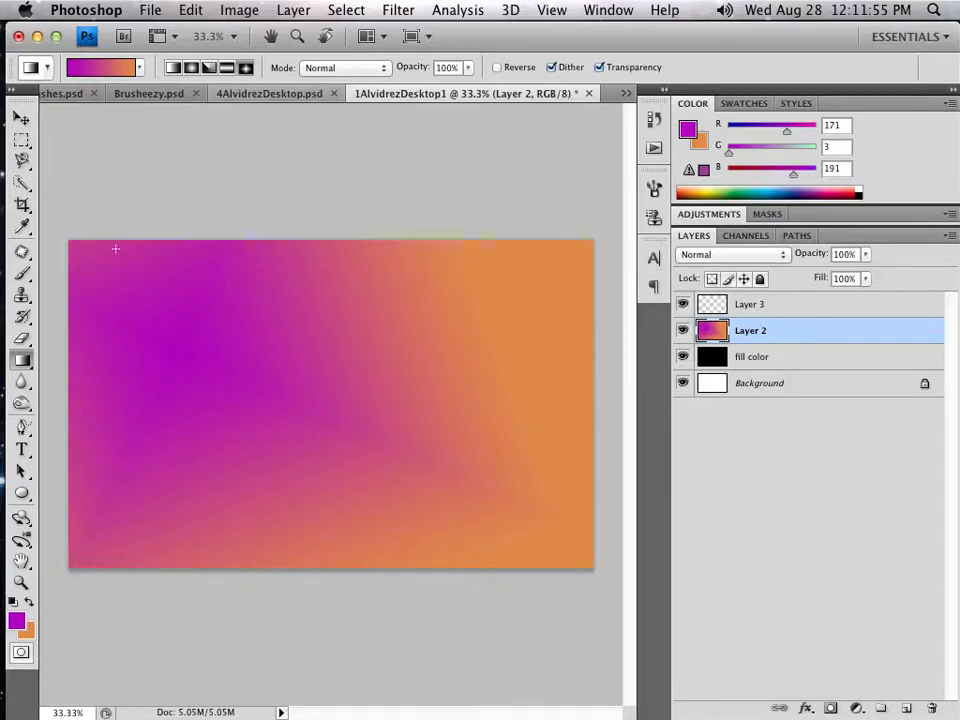
Step: Rename Layer 2 as "gradient" and move the "fill color" layer above it
key("v")
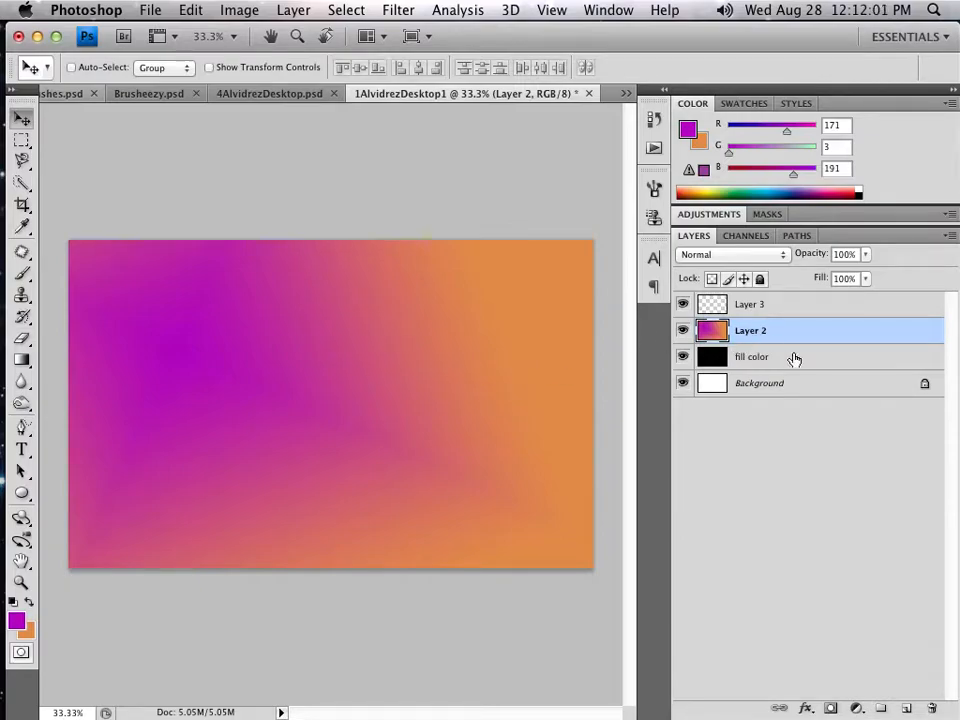
double_click(752, 331)
type("gradient")
left_click(884, 356)
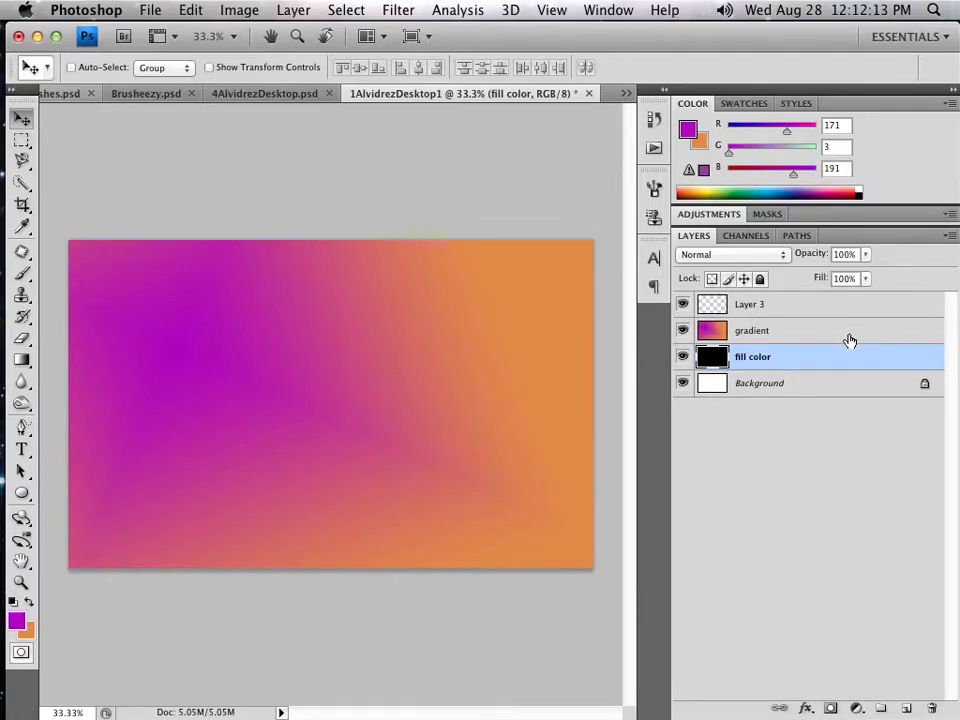
left_click_drag(840, 359, 843, 324)
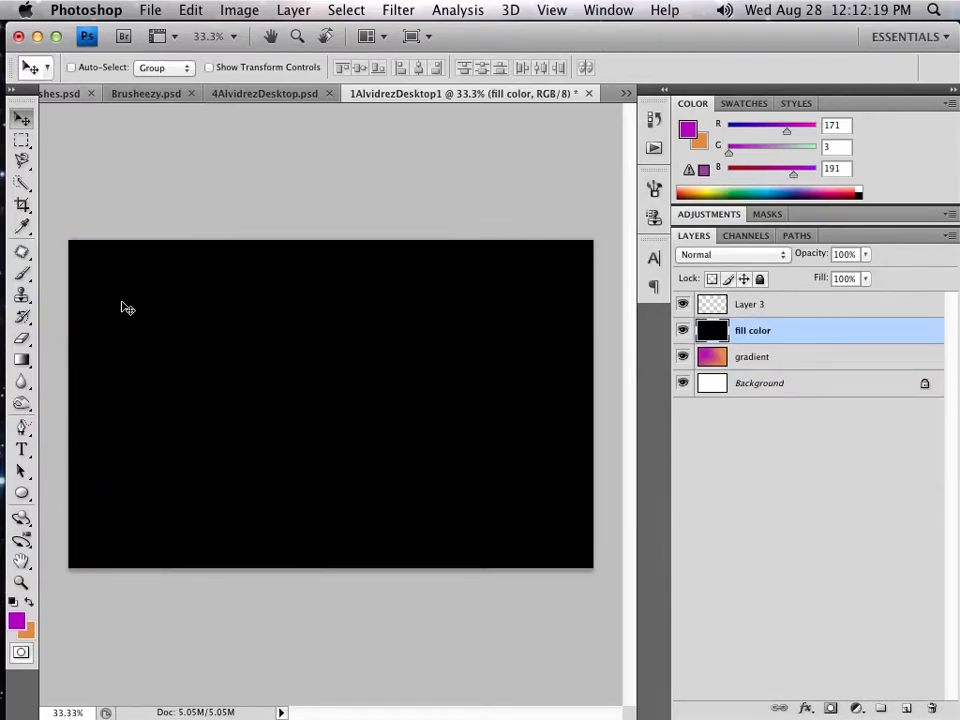
Step: Set the Eraser to the 2453 px circular dot-pattern brush with a master diameter of 715 px
left_click(27, 342)
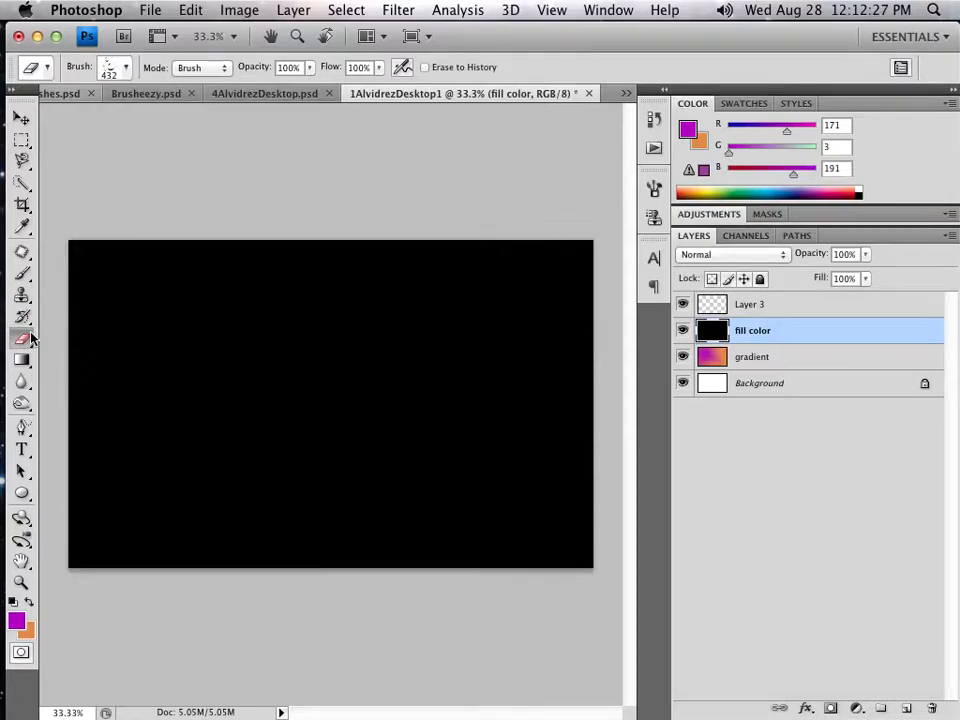
left_click(124, 68)
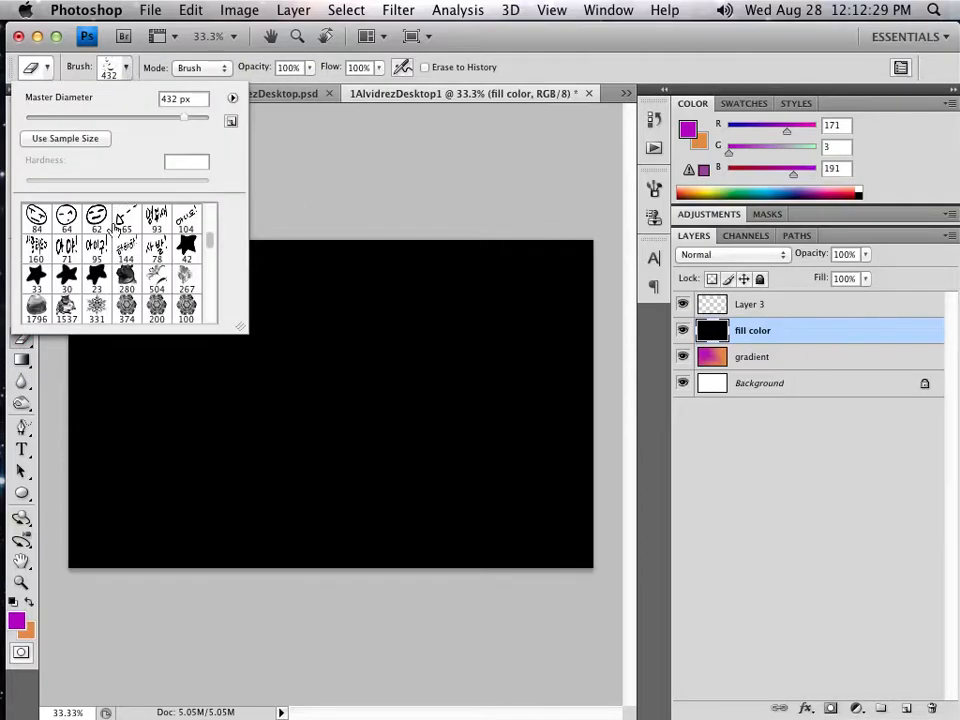
left_click_drag(212, 242, 215, 257)
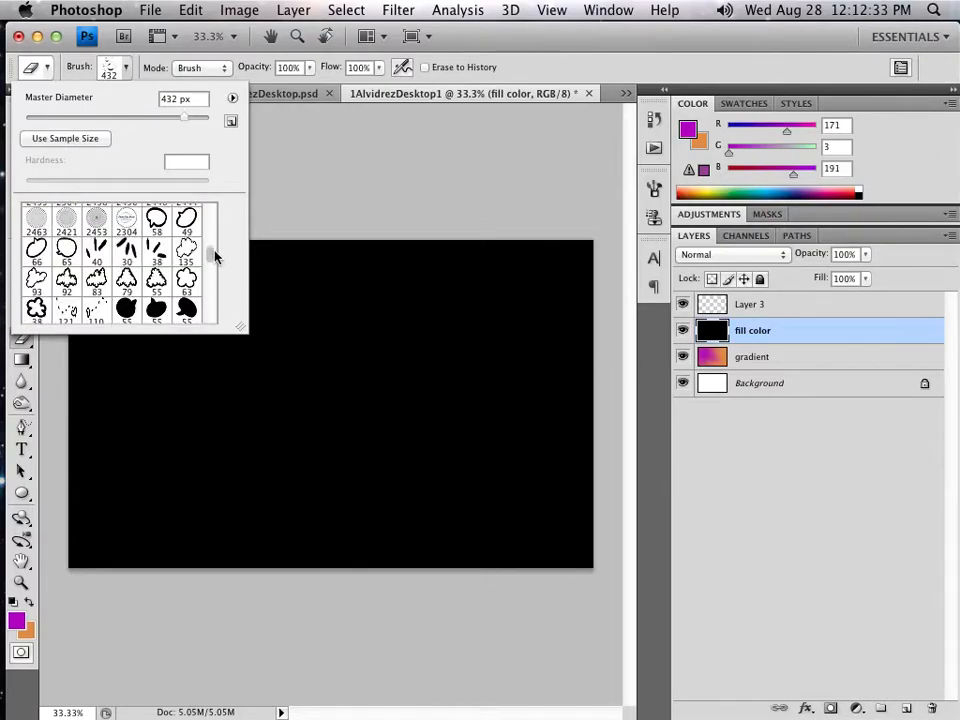
left_click(96, 218)
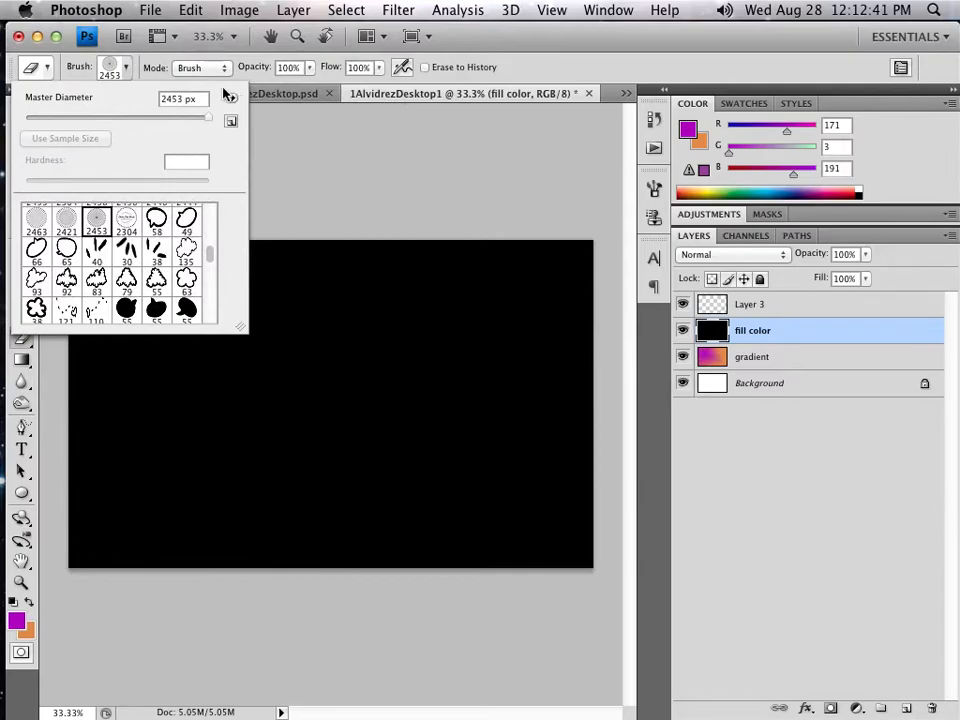
left_click_drag(212, 122, 139, 121)
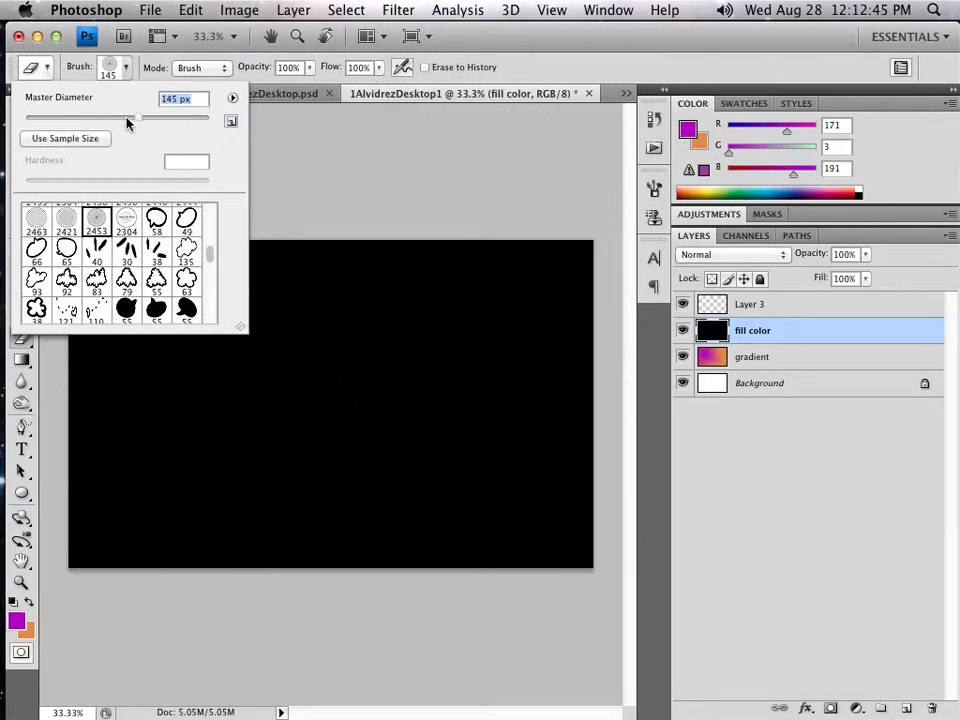
left_click_drag(137, 121, 178, 121)
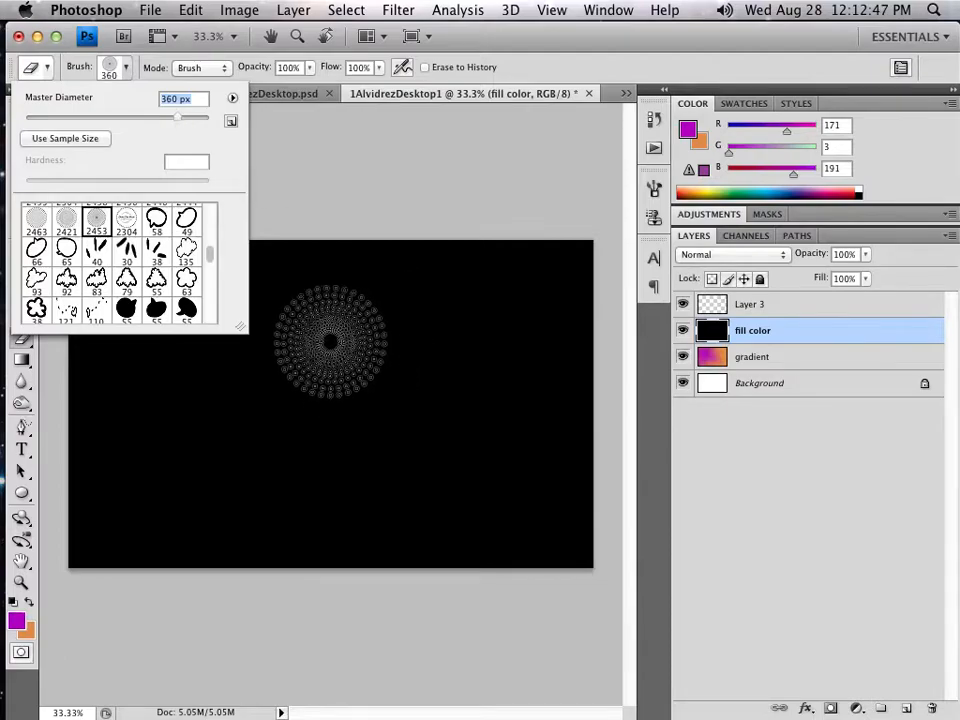
left_click_drag(195, 121, 197, 121)
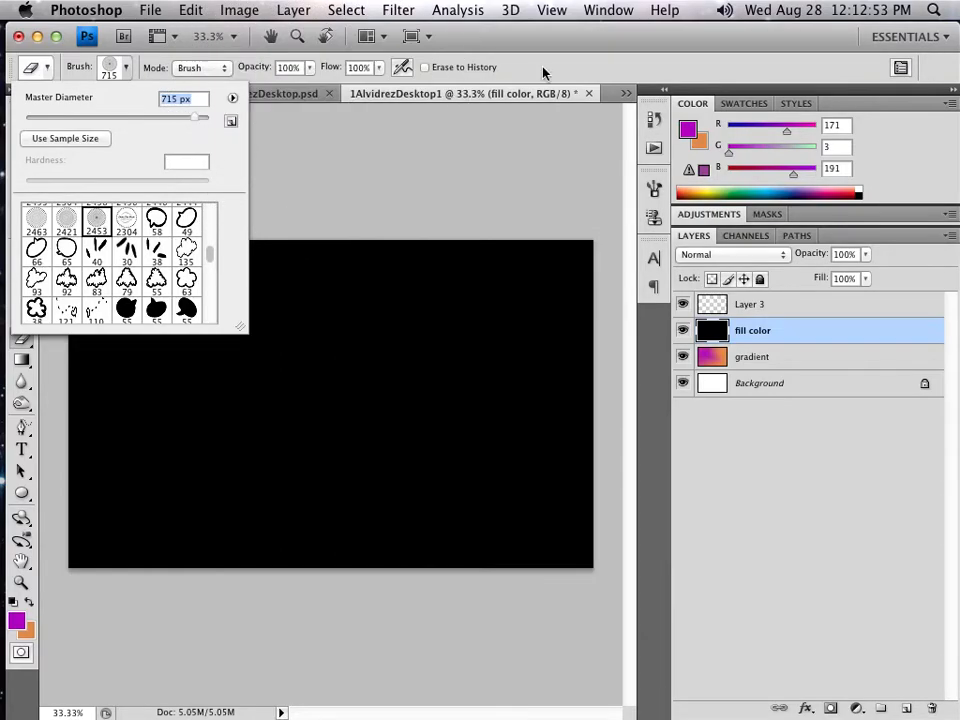
left_click(497, 118)
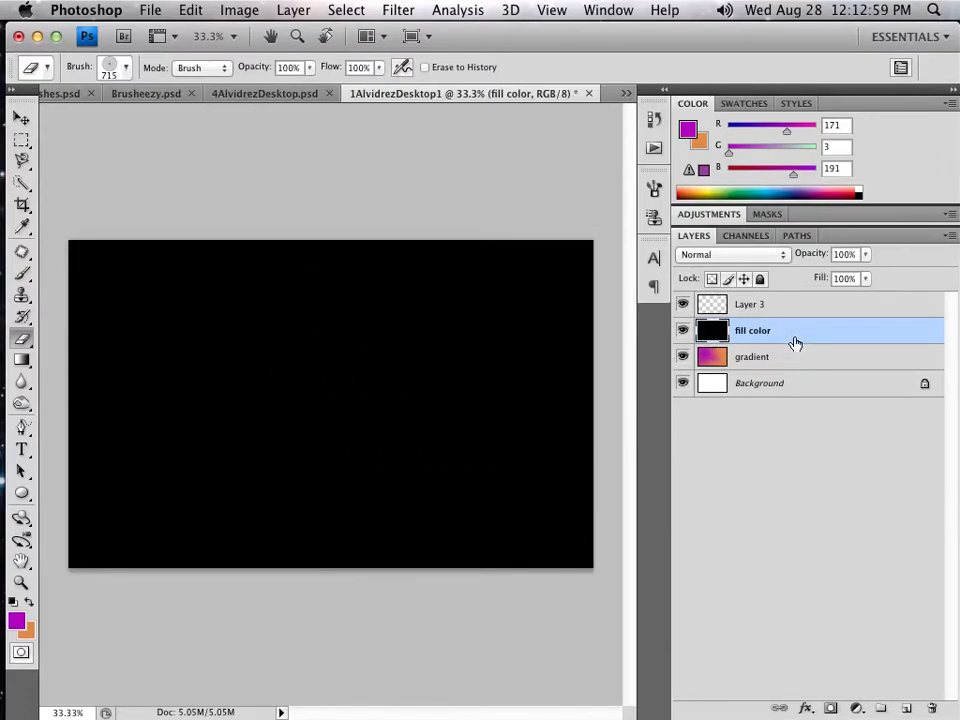
Step: Erase overlapping circular dot patterns all over the black "fill color" layer, revealing the gradient beneath
left_click(343, 389)
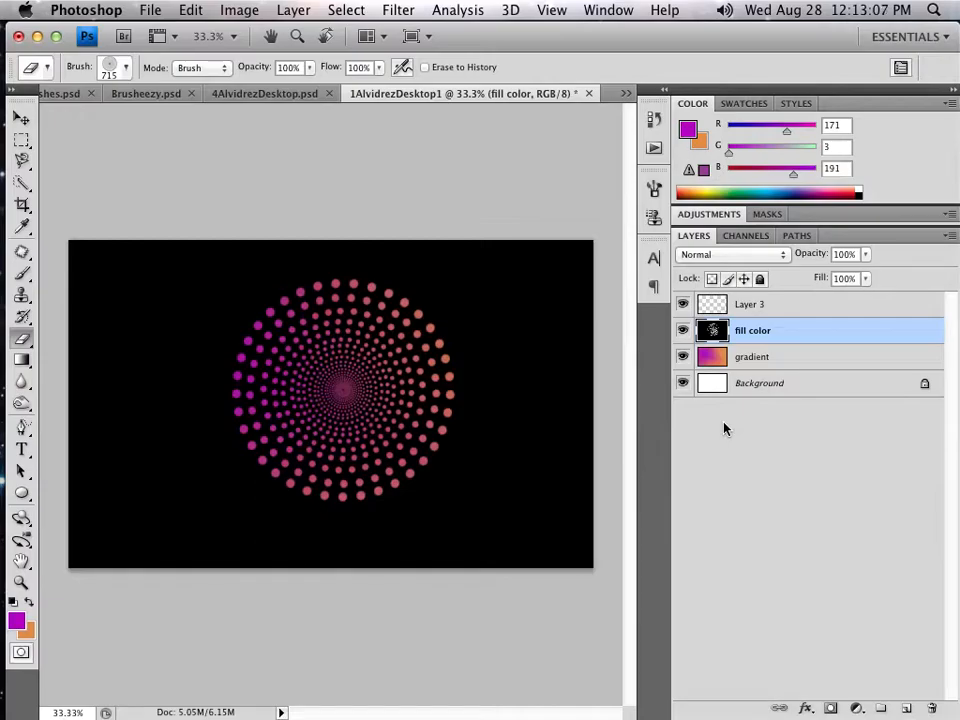
left_click(526, 321)
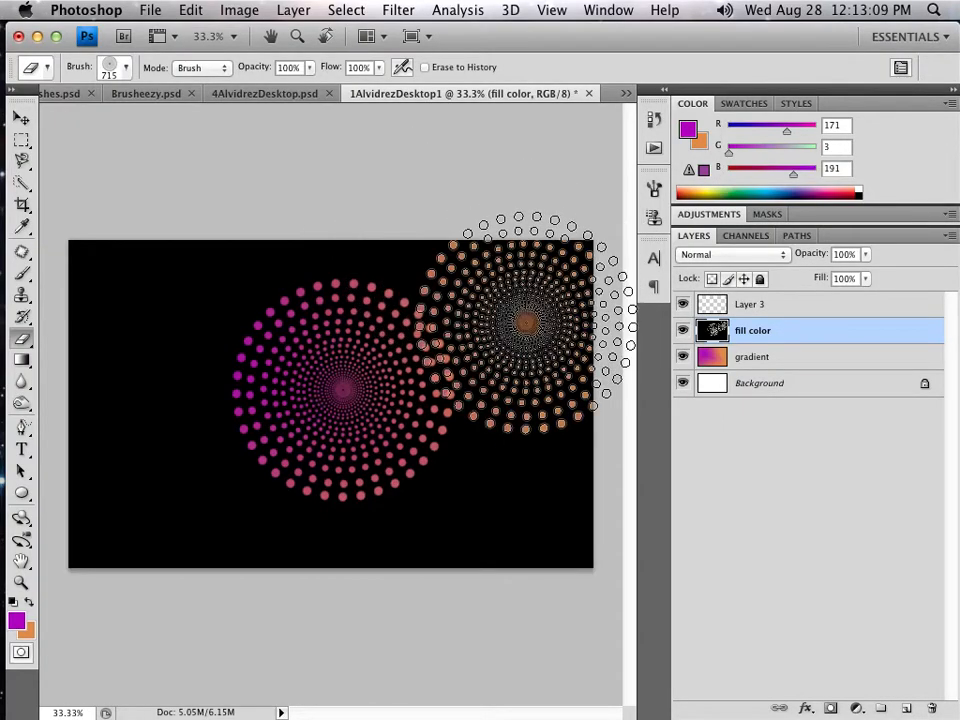
left_click(493, 481)
left_click(172, 362)
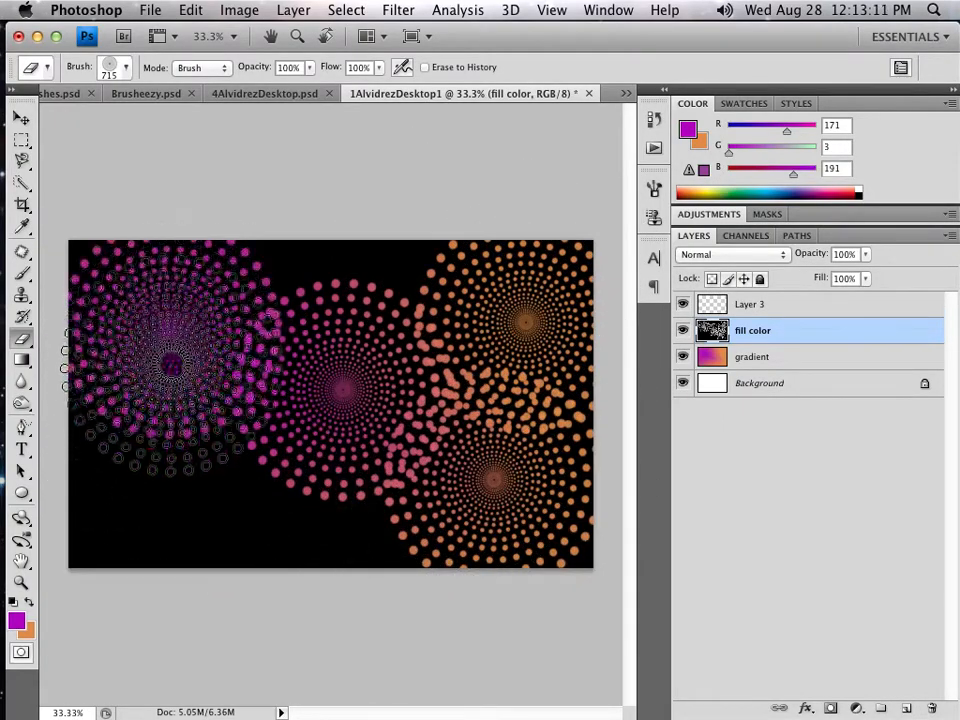
left_click(170, 448)
left_click(290, 505)
left_click(352, 268)
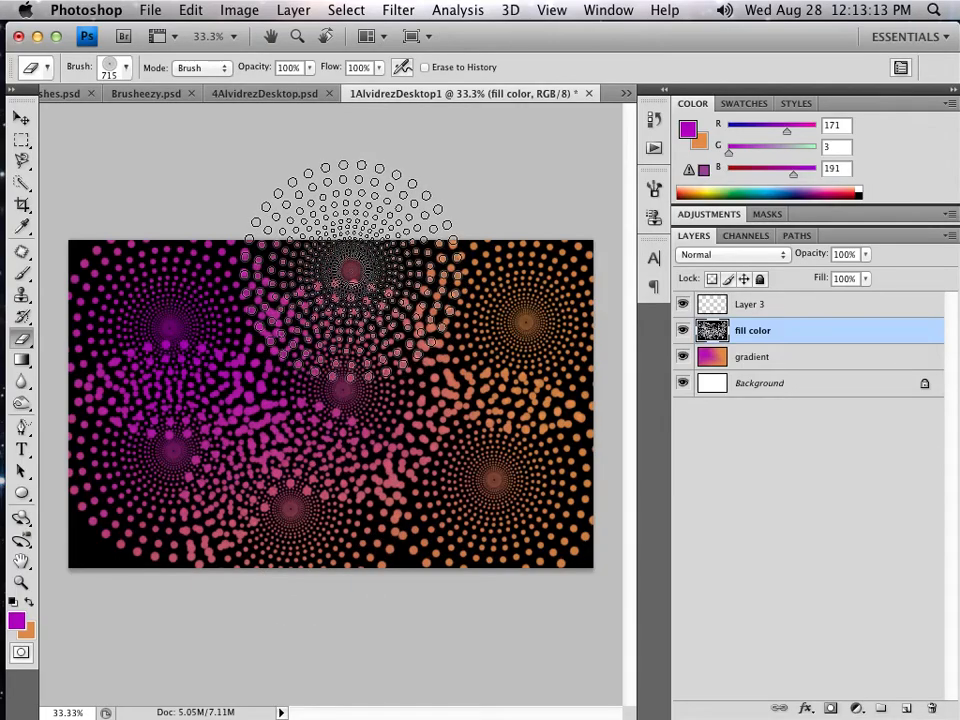
left_click(148, 524)
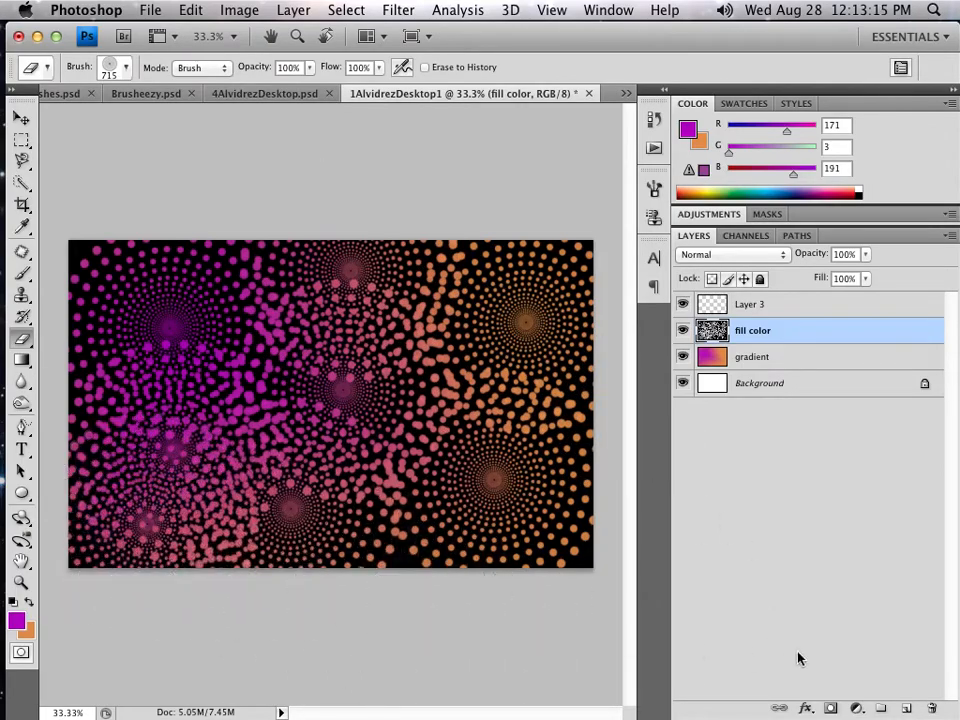
left_click(402, 540)
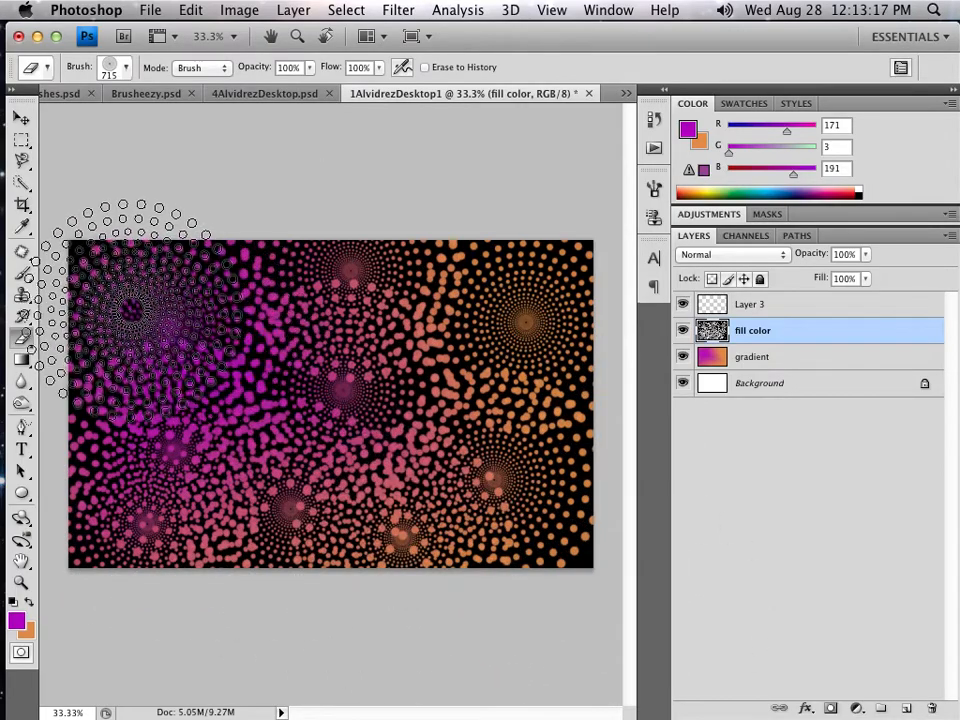
left_click(505, 318)
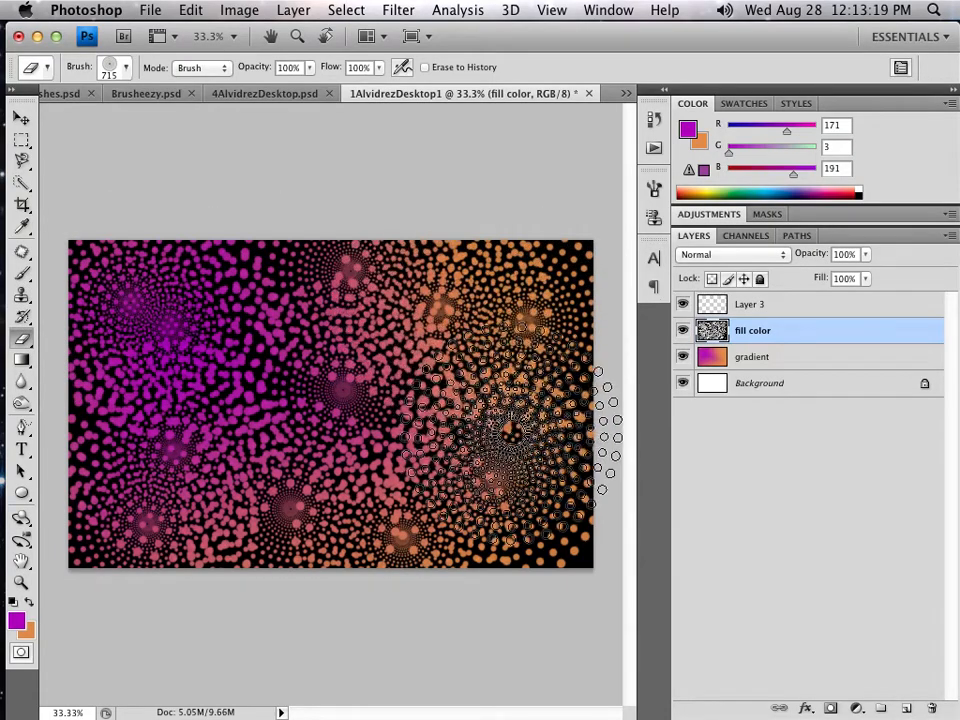
left_click(305, 290)
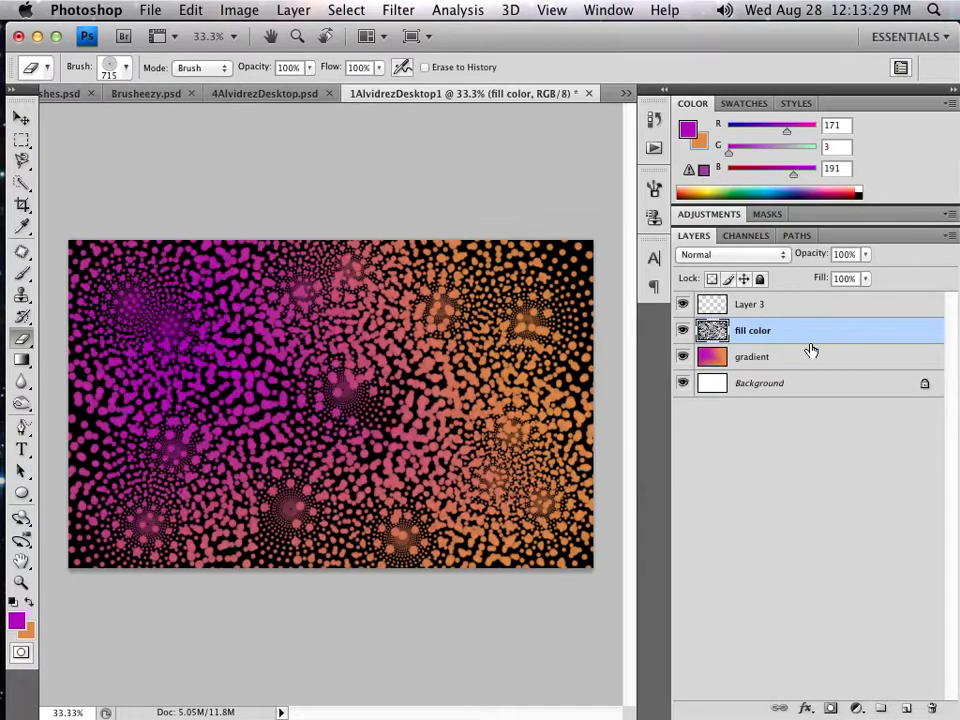
Step: Activate Layer 3 with the Brush tool, paint a diagonal test stroke with the 280 px brush, and undo it
left_click(777, 310)
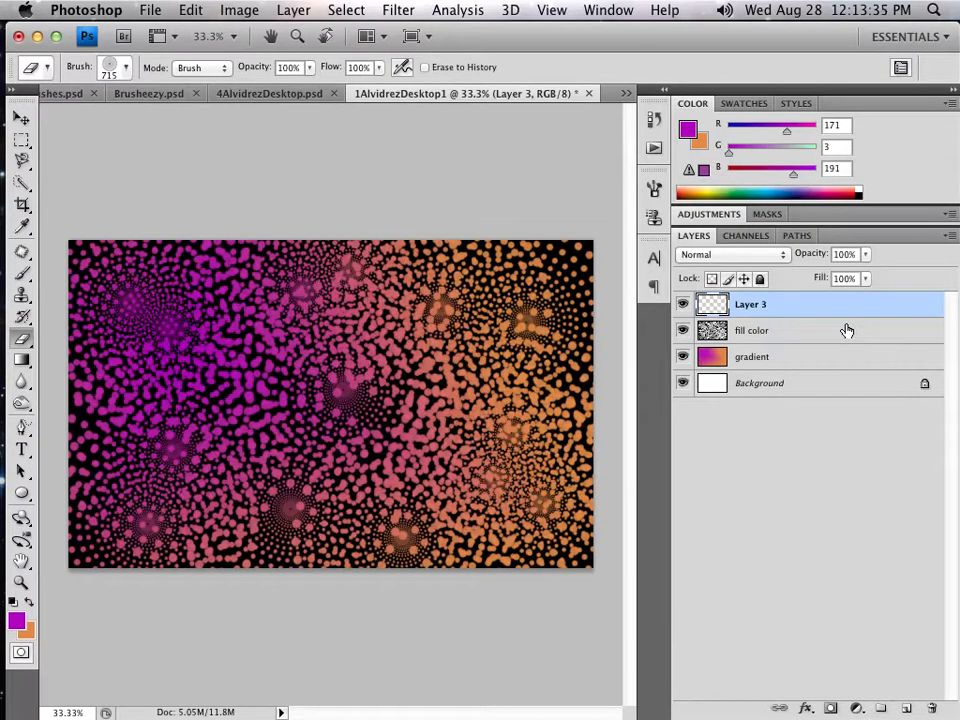
left_click(22, 272)
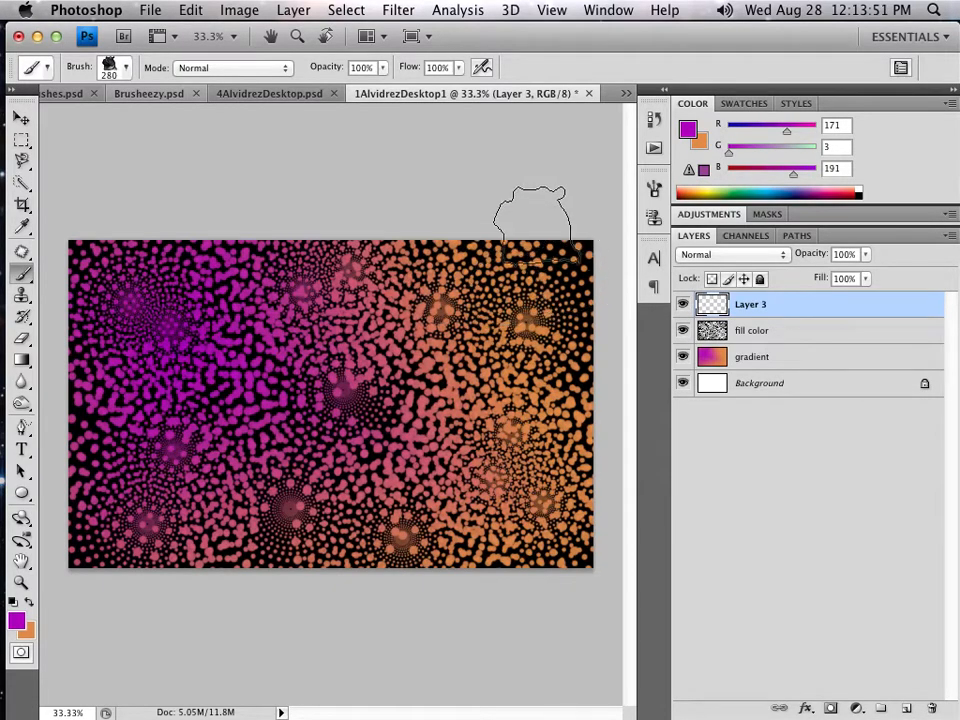
left_click_drag(425, 340, 60, 640)
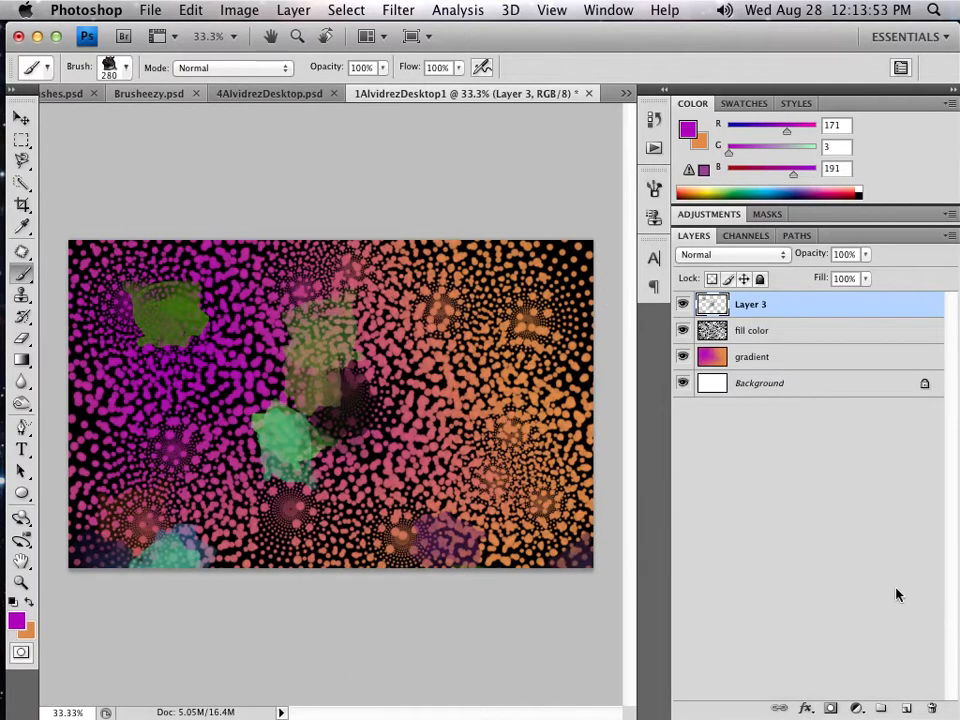
key("super+z")
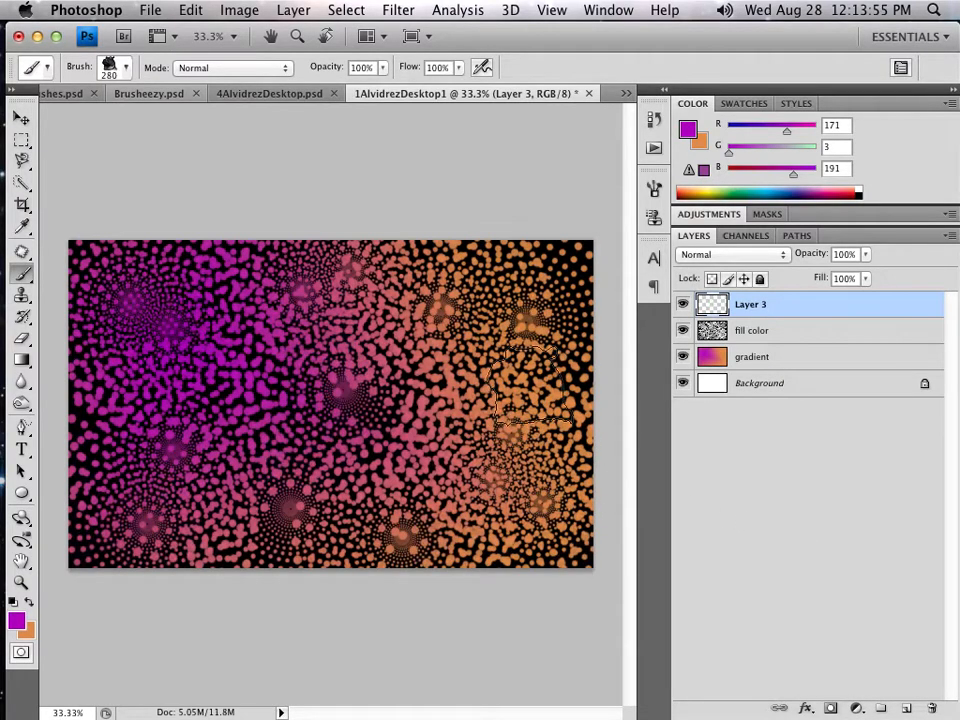
Step: Turn off Shape Dynamics, Scattering, Color Dynamics and Other Dynamics for the 280 px brush
left_click(654, 188)
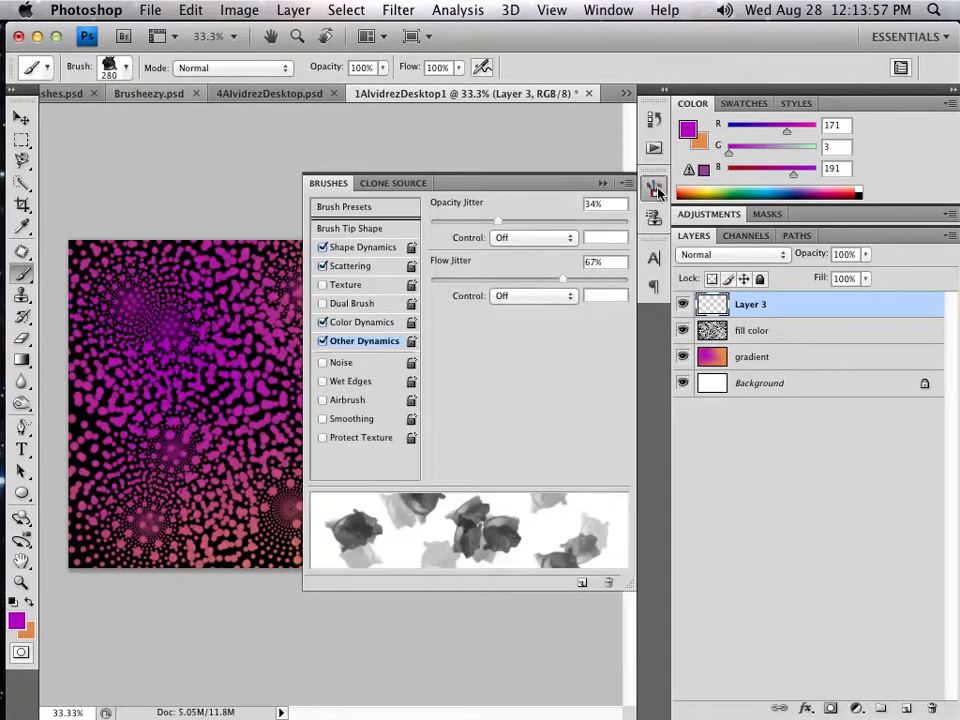
left_click(322, 247)
left_click(322, 266)
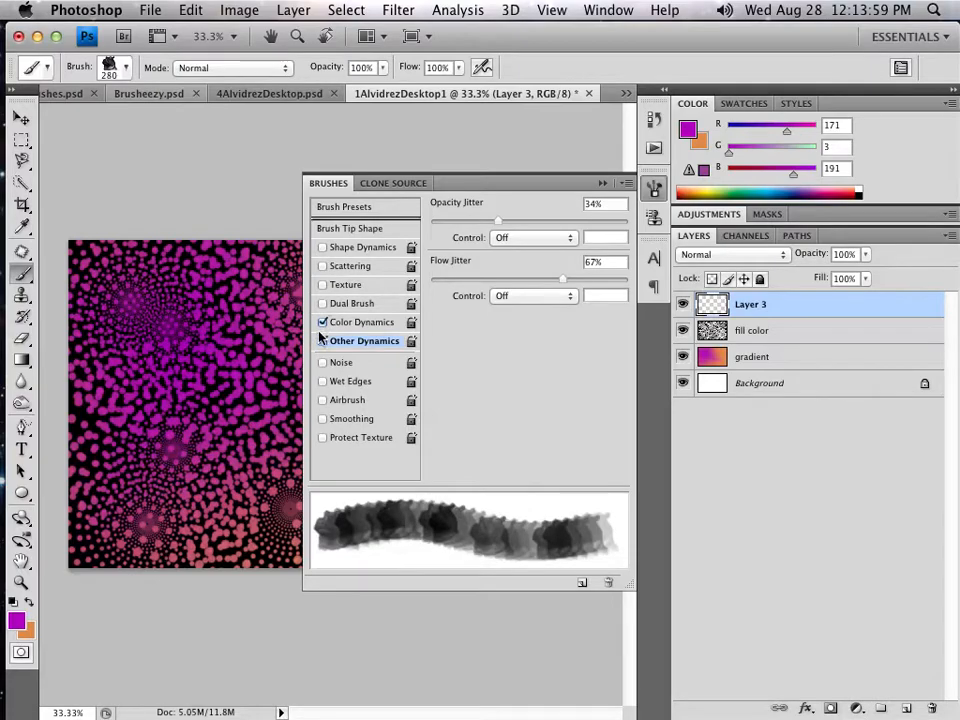
left_click(322, 341)
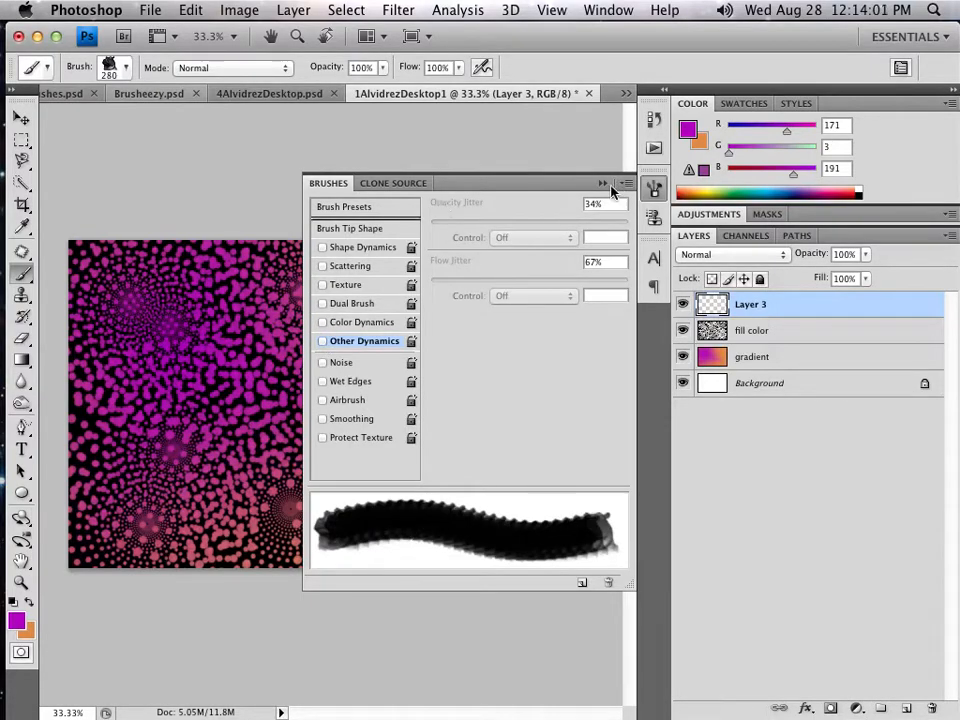
left_click(652, 188)
Step: Paint a diagonal purple test stroke on Layer 3 from the upper-right corner to the lower edge, and undo it
mouse_move(585, 215)
left_mouse_down()
mouse_move(572, 208)
mouse_move(225, 620)
left_mouse_up()
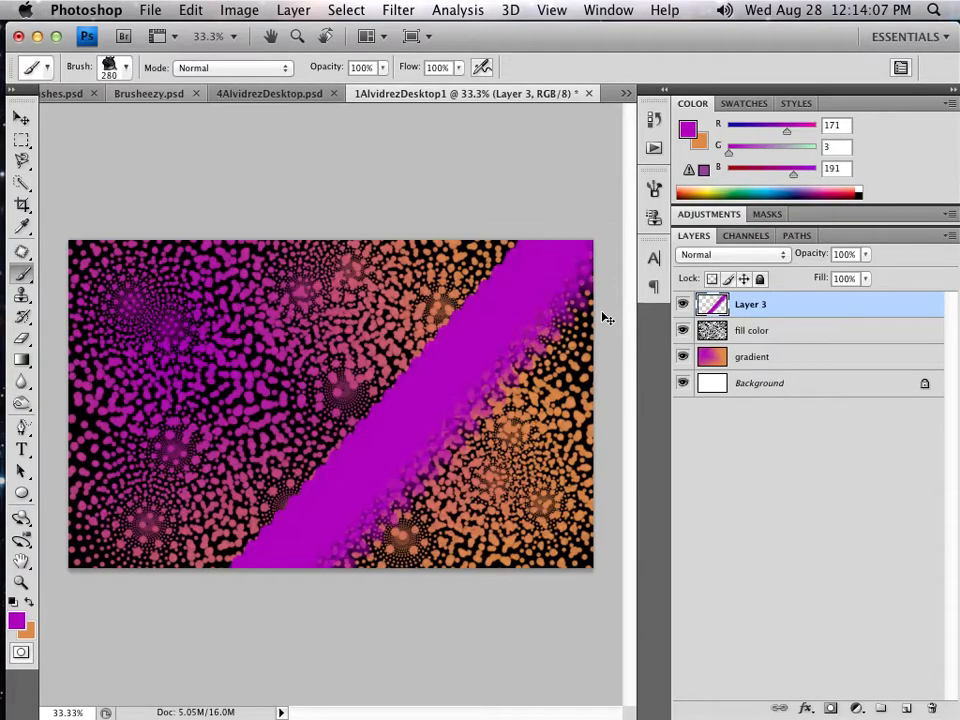
key("super+z")
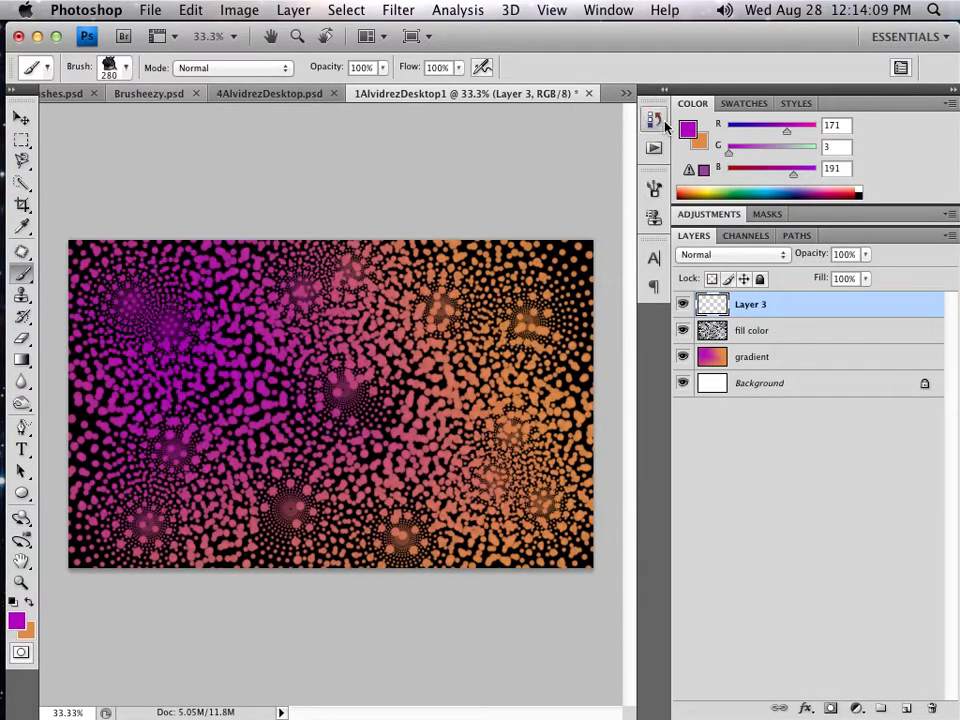
Step: Display the brush settings for the 280 px brush
left_click(654, 188)
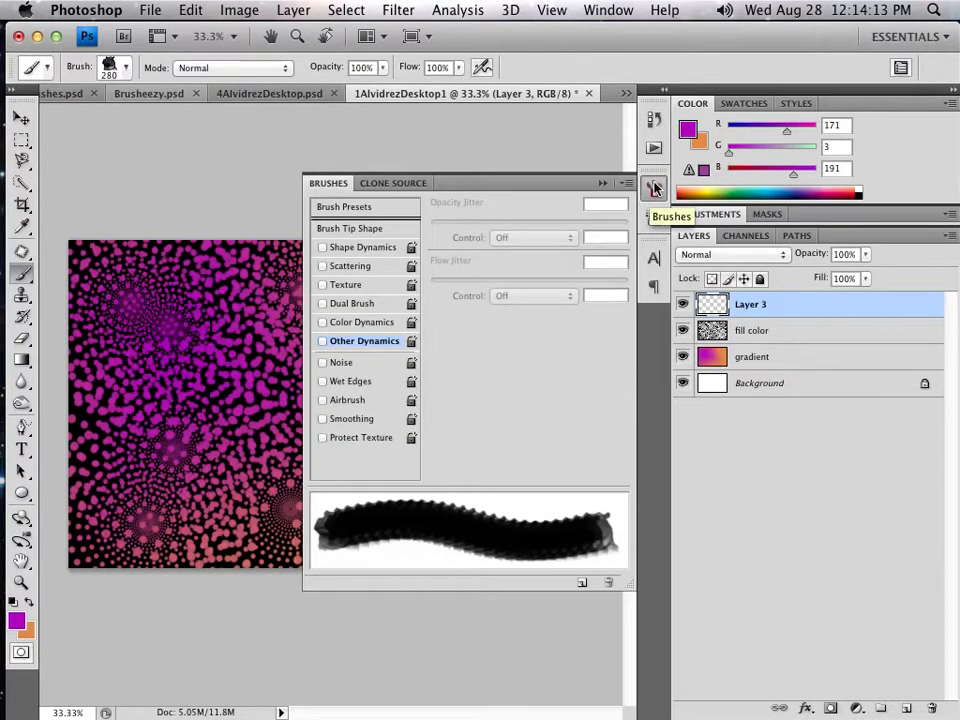
left_click(609, 10)
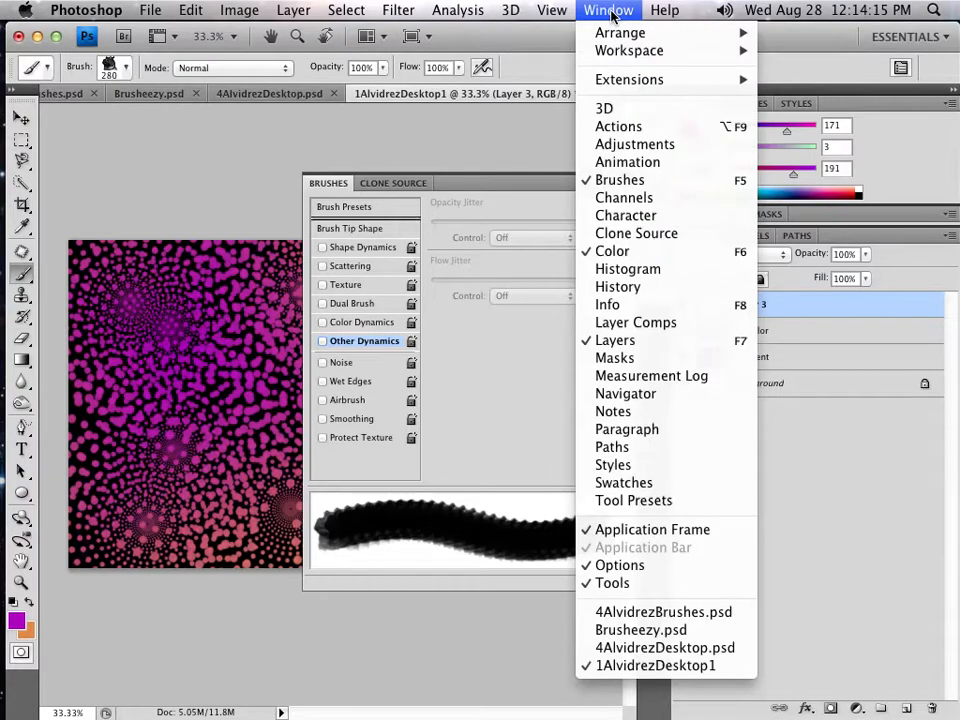
left_click(617, 182)
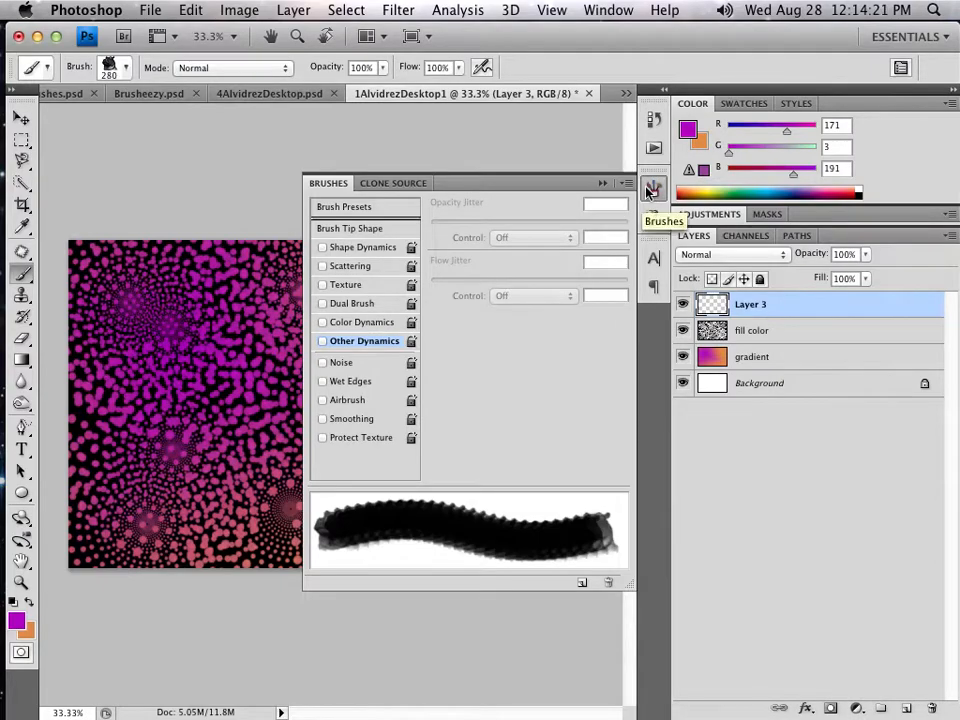
left_click(603, 183)
left_click(652, 190)
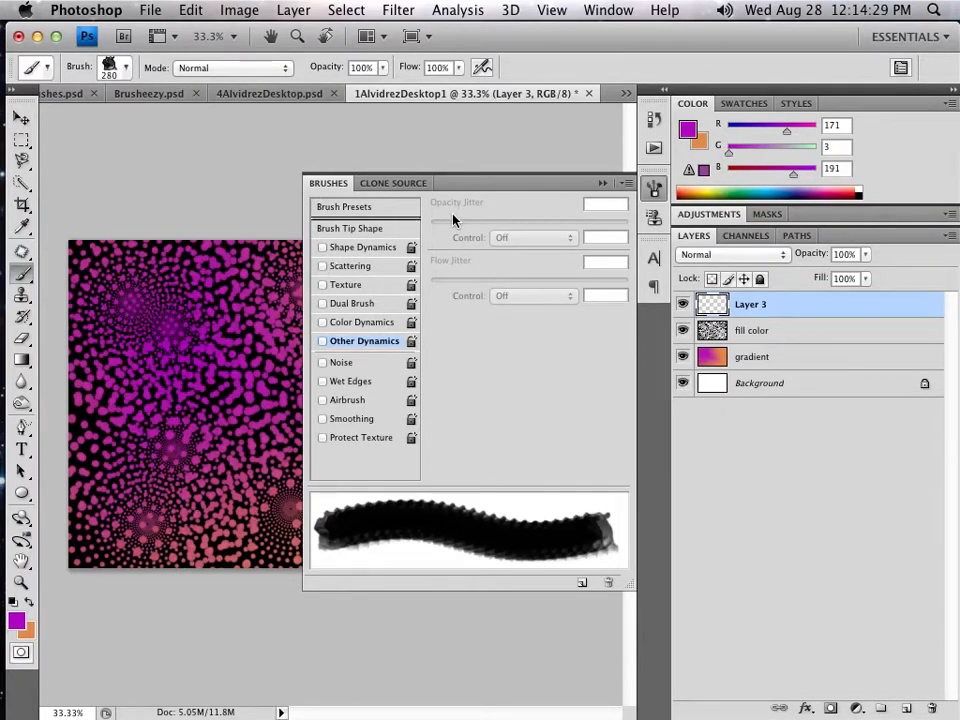
Step: Try Shape Dynamics and Scattering on the 280 px brush's stroke preview, and turn both options off again
left_click(322, 248)
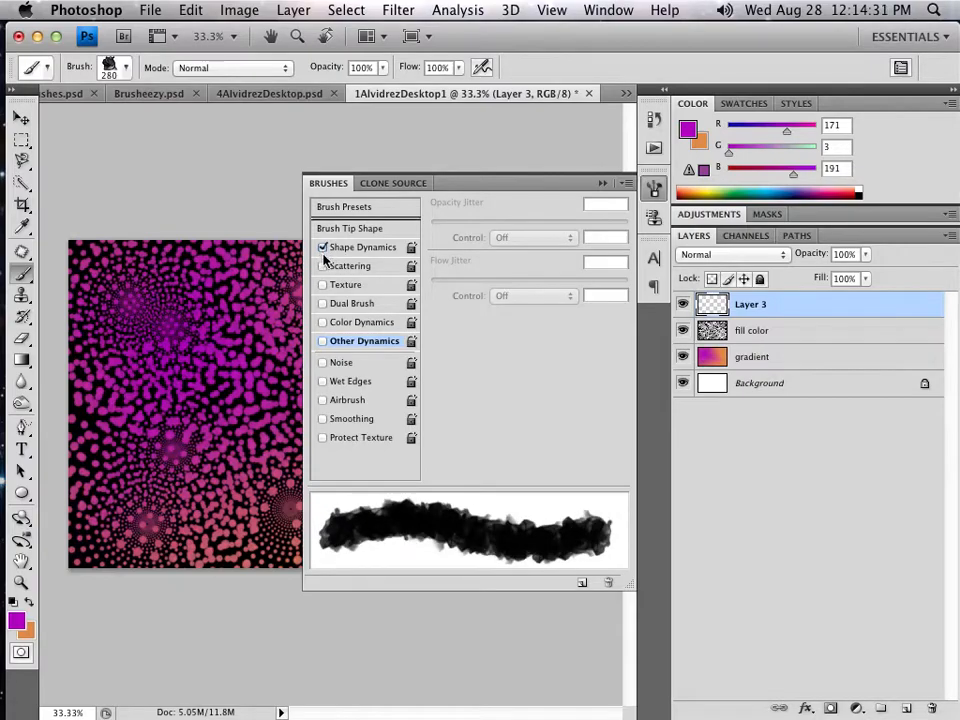
left_click(323, 267)
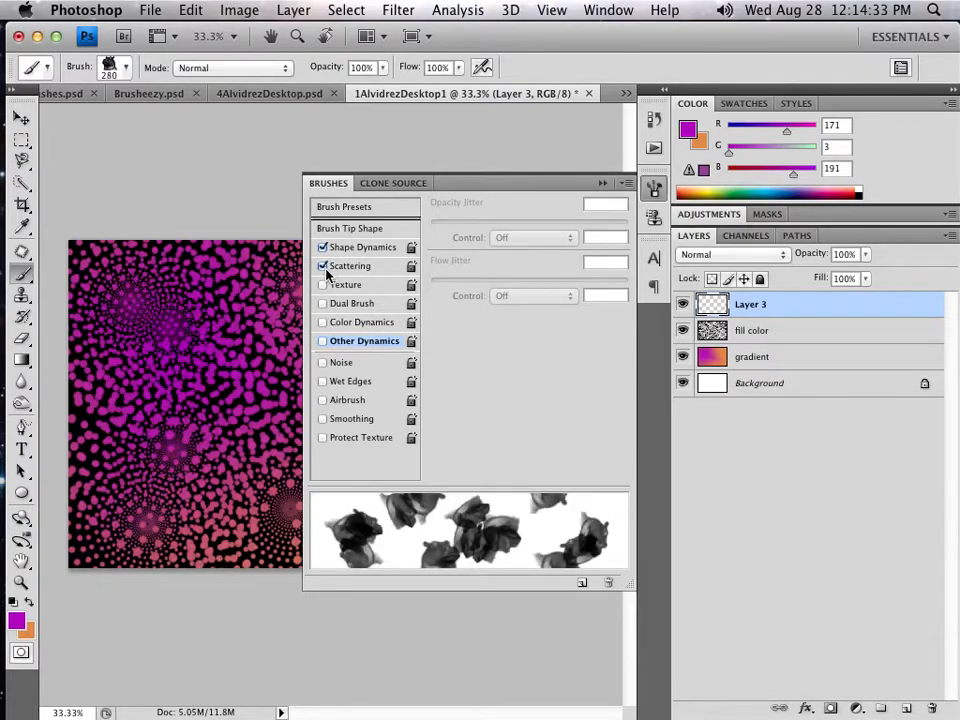
left_click(323, 266)
left_click(322, 248)
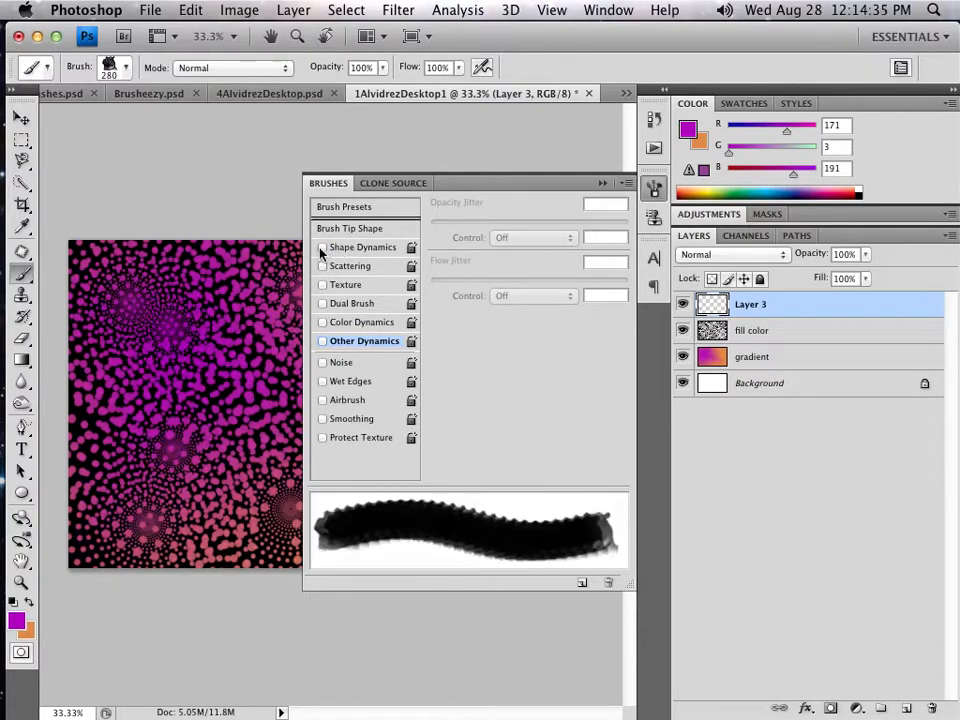
Step: Enable Shape Dynamics for the 280 px brush with 80% size jitter, 77% minimum diameter and 63% angle jitter
left_click(322, 248)
left_click(349, 249)
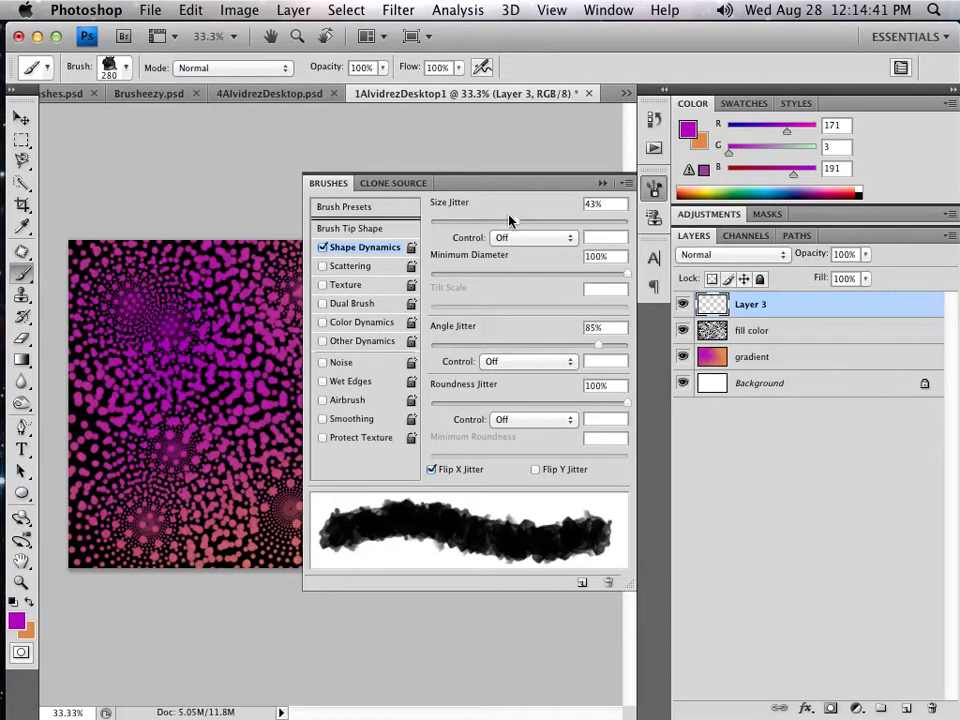
left_click_drag(607, 229, 511, 229)
mouse_move(626, 274)
left_mouse_down()
mouse_move(608, 284)
mouse_move(426, 281)
mouse_move(621, 279)
mouse_move(510, 274)
mouse_move(555, 274)
mouse_move(544, 272)
left_mouse_up()
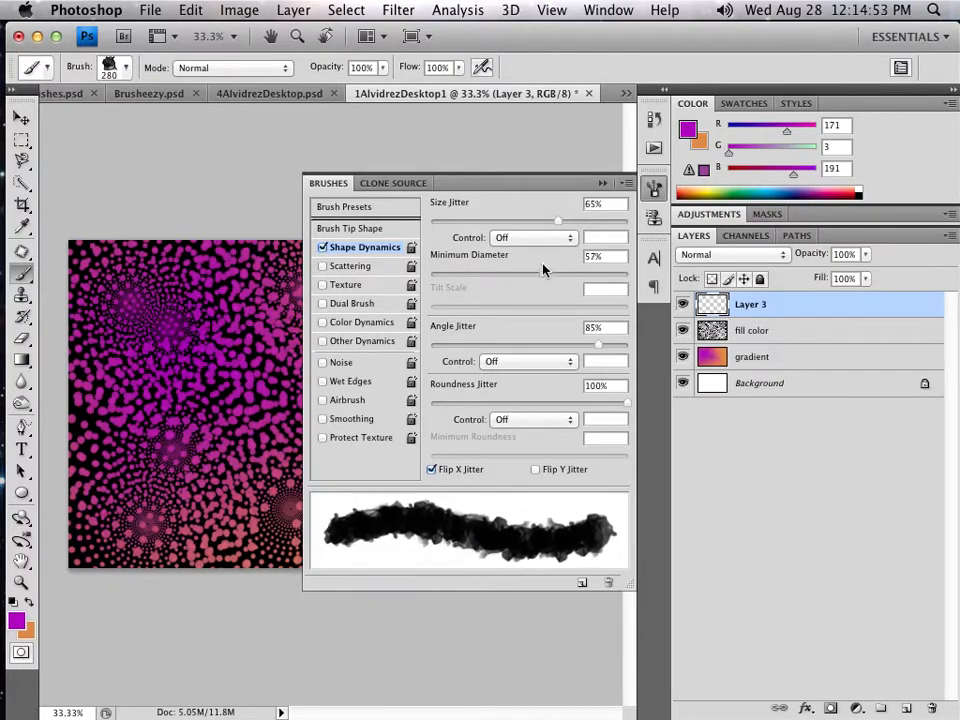
mouse_move(566, 231)
left_mouse_down()
mouse_move(604, 227)
mouse_move(590, 230)
left_mouse_up()
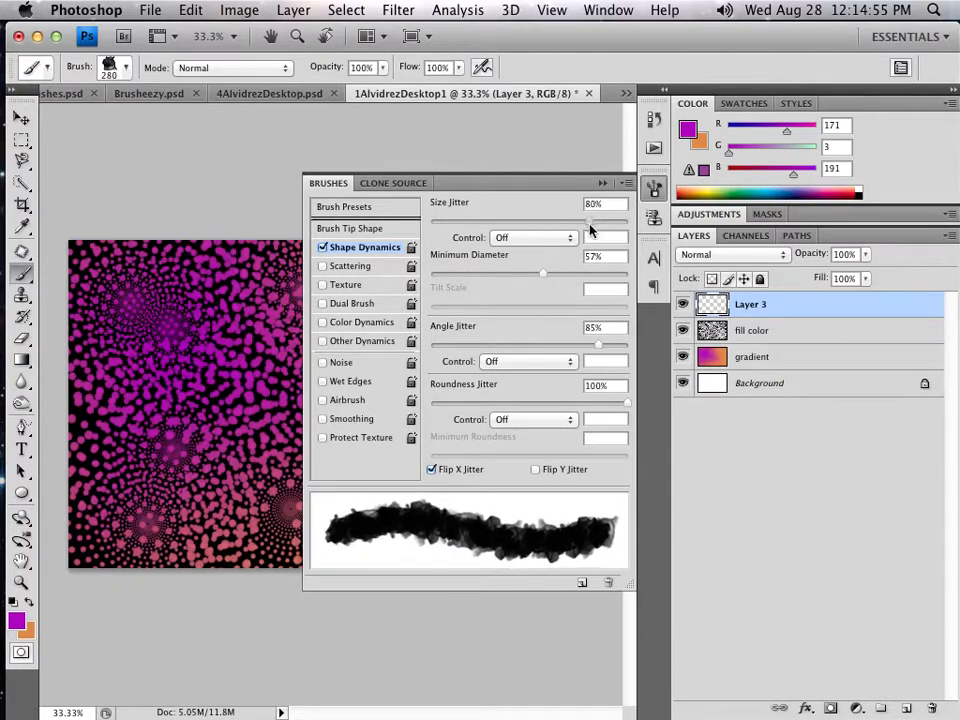
mouse_move(543, 278)
left_mouse_down()
mouse_move(606, 279)
mouse_move(434, 281)
mouse_move(598, 285)
mouse_move(449, 285)
mouse_move(583, 283)
left_mouse_up()
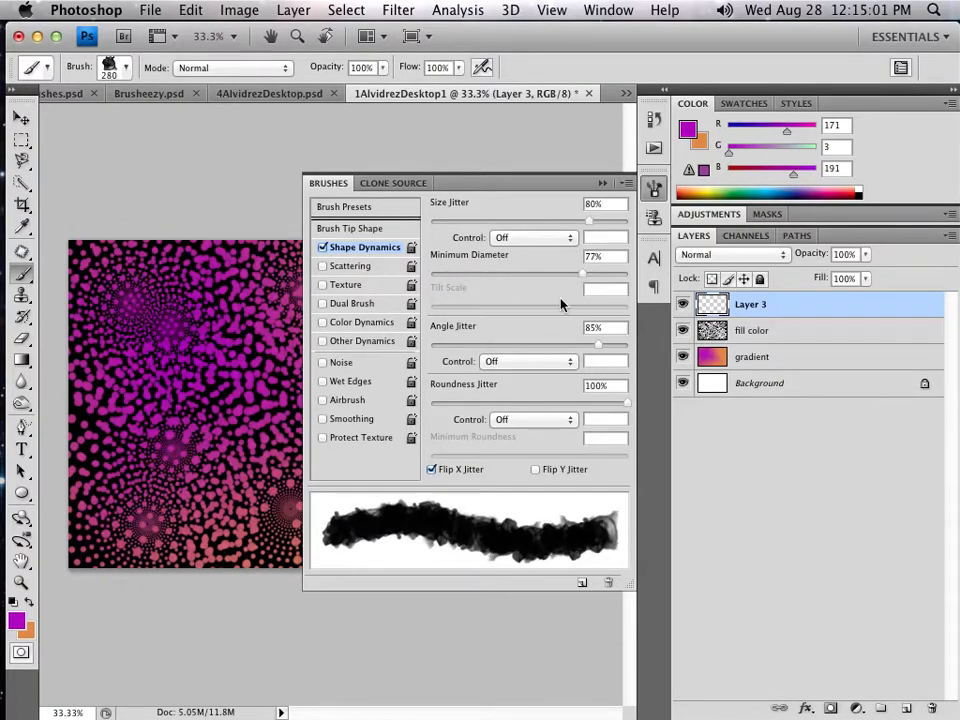
left_click_drag(475, 349, 488, 350)
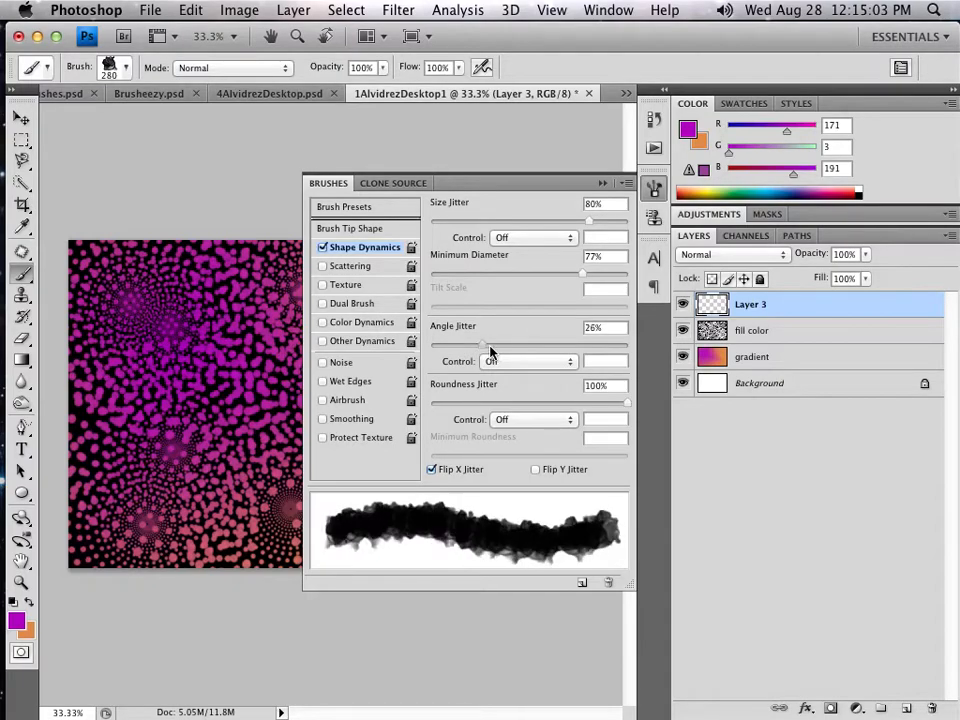
mouse_move(627, 346)
left_mouse_down()
mouse_move(459, 357)
mouse_move(558, 360)
left_mouse_up()
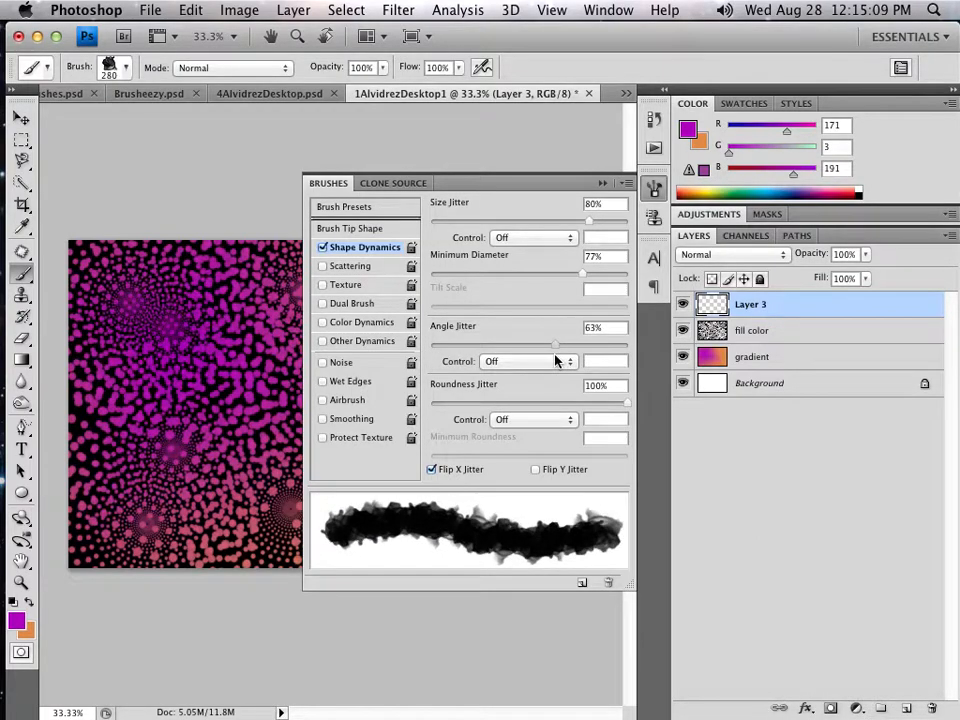
Step: Scatter the brush 574% on both axes with count 1 and 0% count jitter, and turn Shape Dynamics back on
left_click(351, 266)
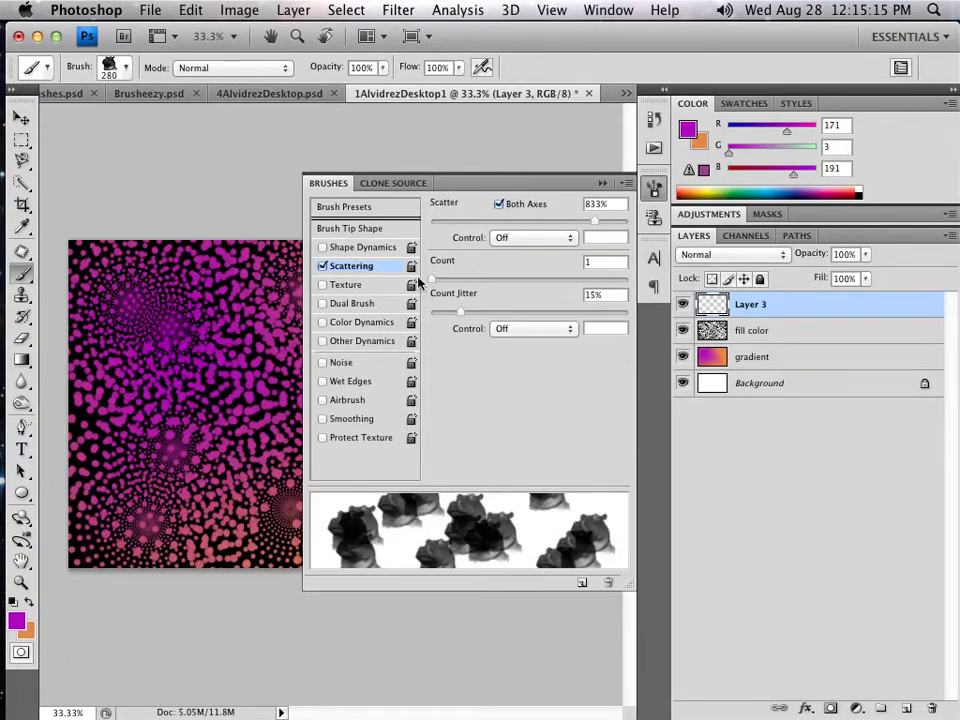
mouse_move(595, 219)
left_mouse_down()
mouse_move(432, 232)
mouse_move(621, 238)
mouse_move(544, 240)
left_mouse_up()
mouse_move(429, 282)
left_mouse_down()
mouse_move(574, 281)
mouse_move(409, 290)
left_mouse_up()
left_click_drag(457, 317, 572, 319)
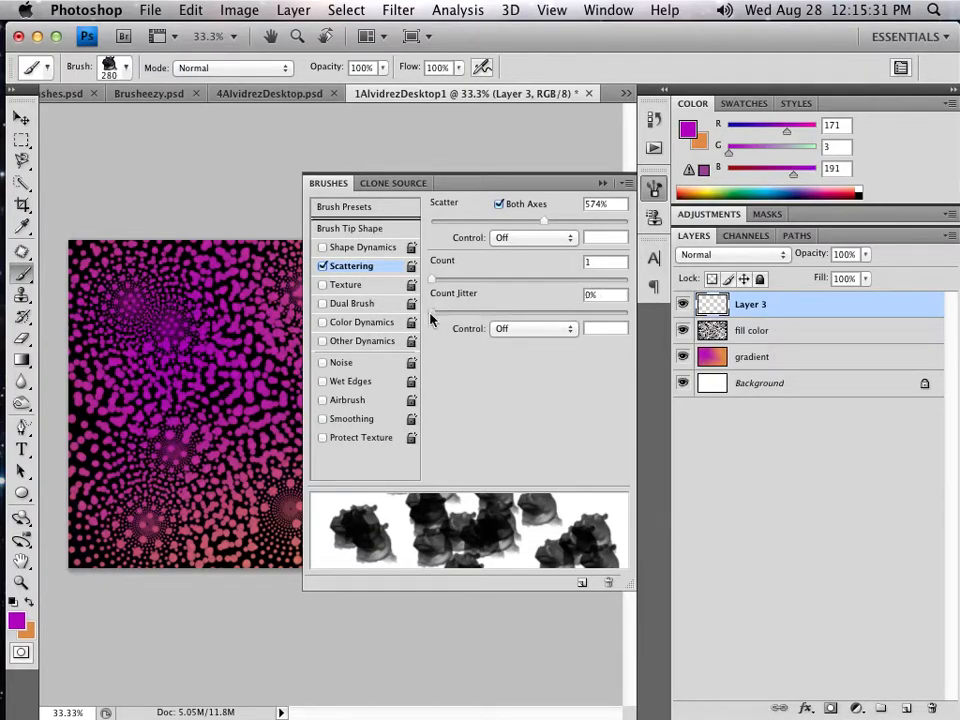
left_click(322, 248)
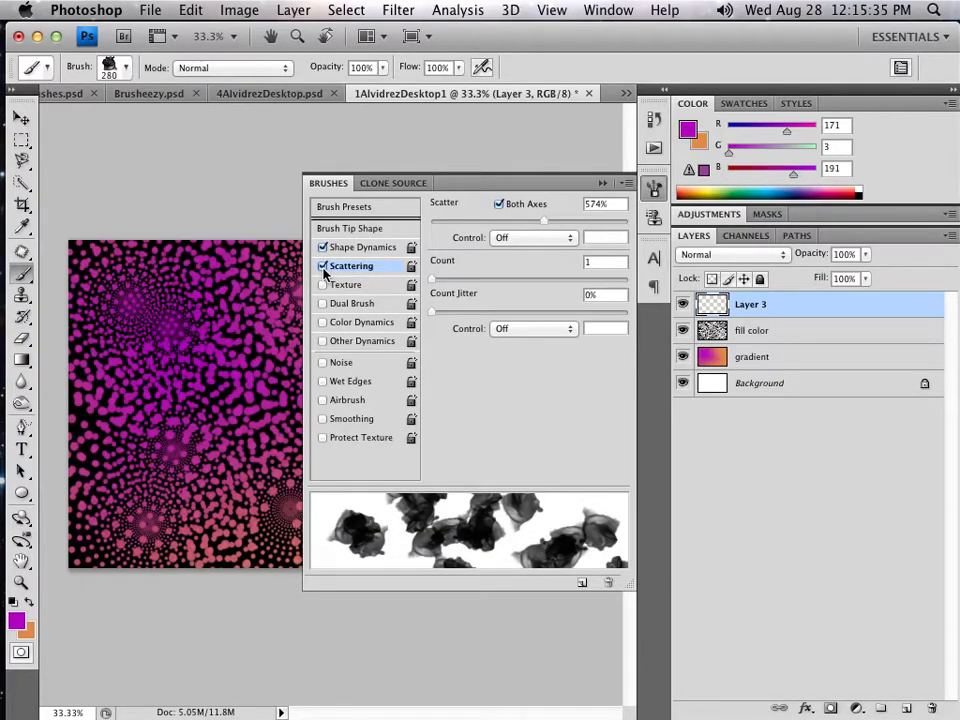
left_click(598, 184)
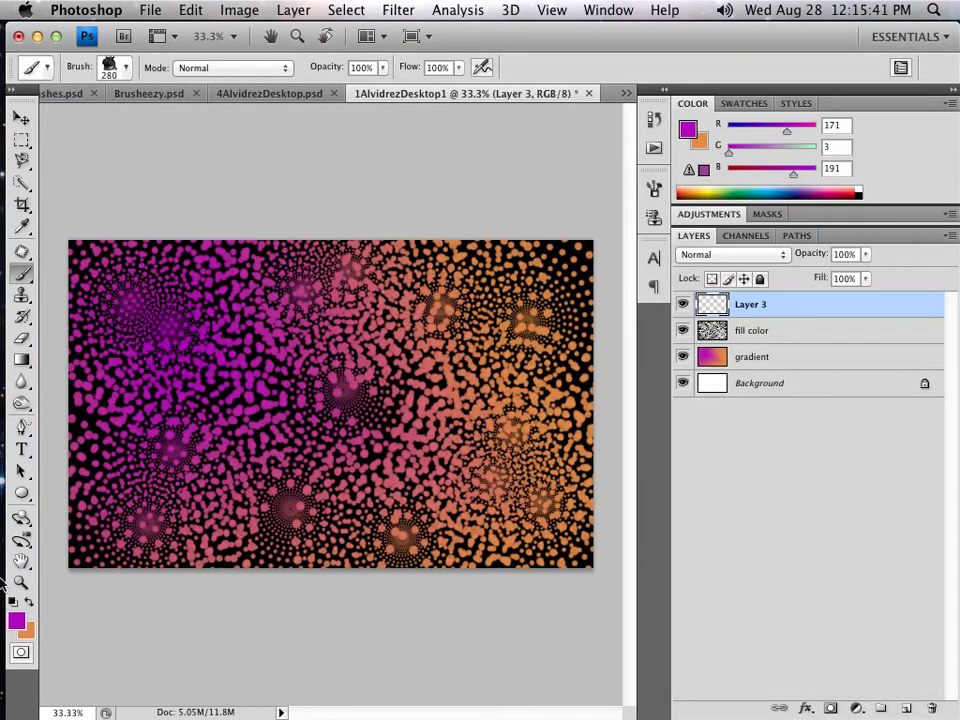
Step: Set the foreground color to bright green, 03bf10
left_click(16, 621)
left_click(533, 385)
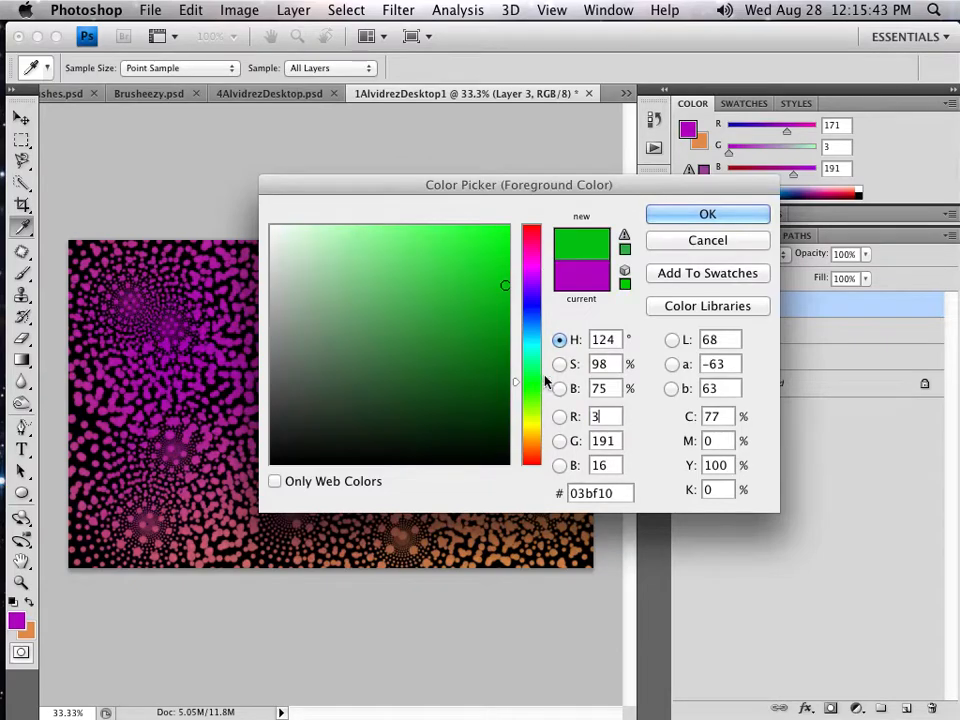
left_click(722, 214)
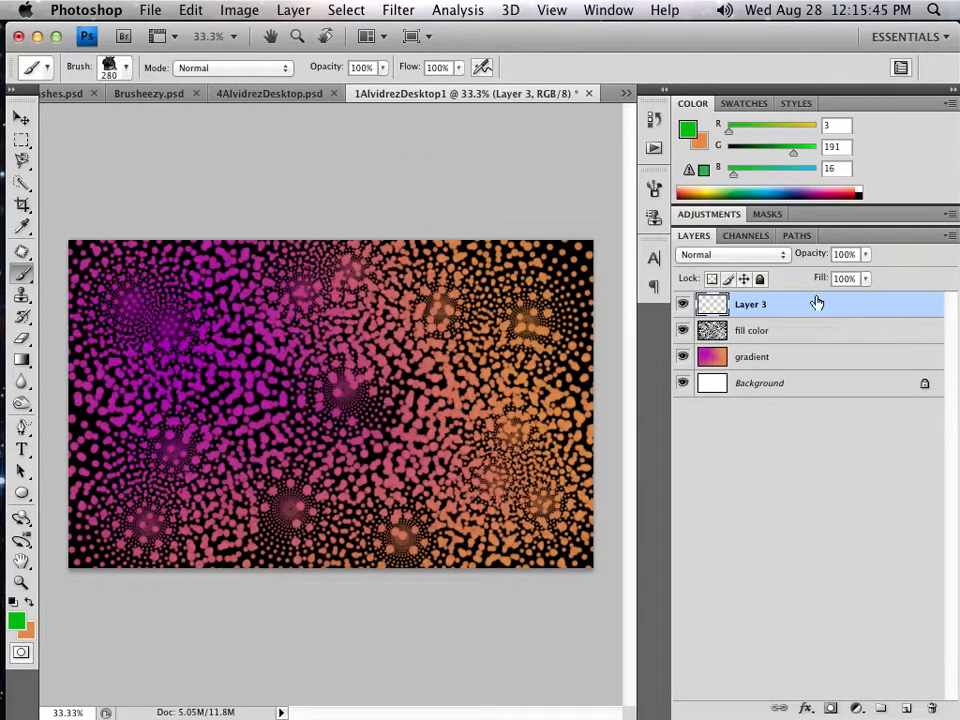
Step: Rename Layer 3 as "brushes" and keep it the active layer
double_click(752, 305)
type("bl")
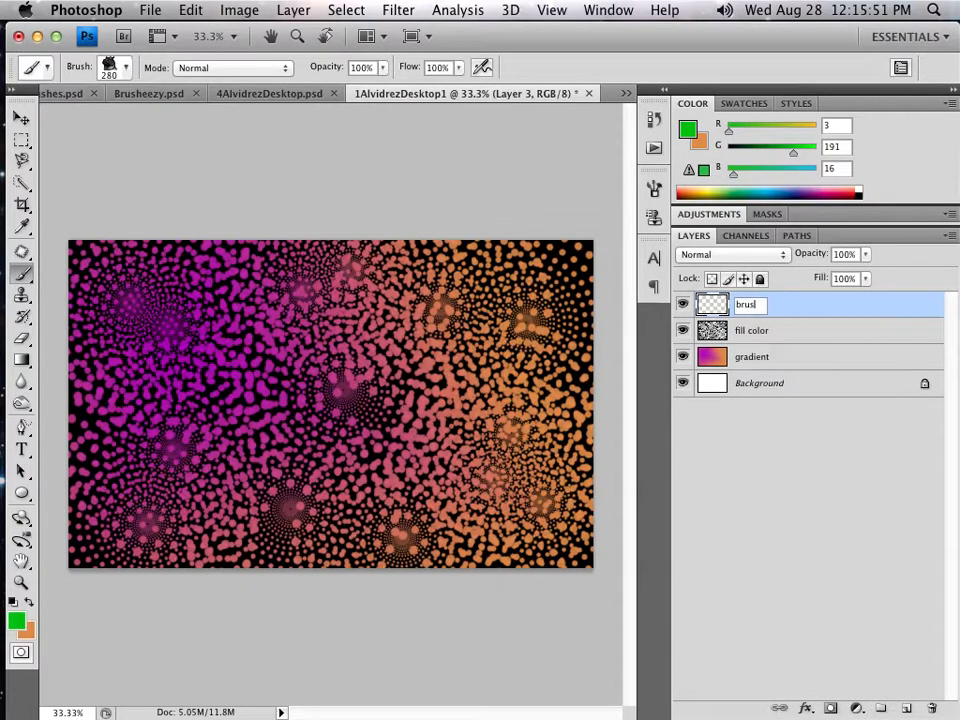
type("ushes")
left_click(818, 330)
left_click(808, 312)
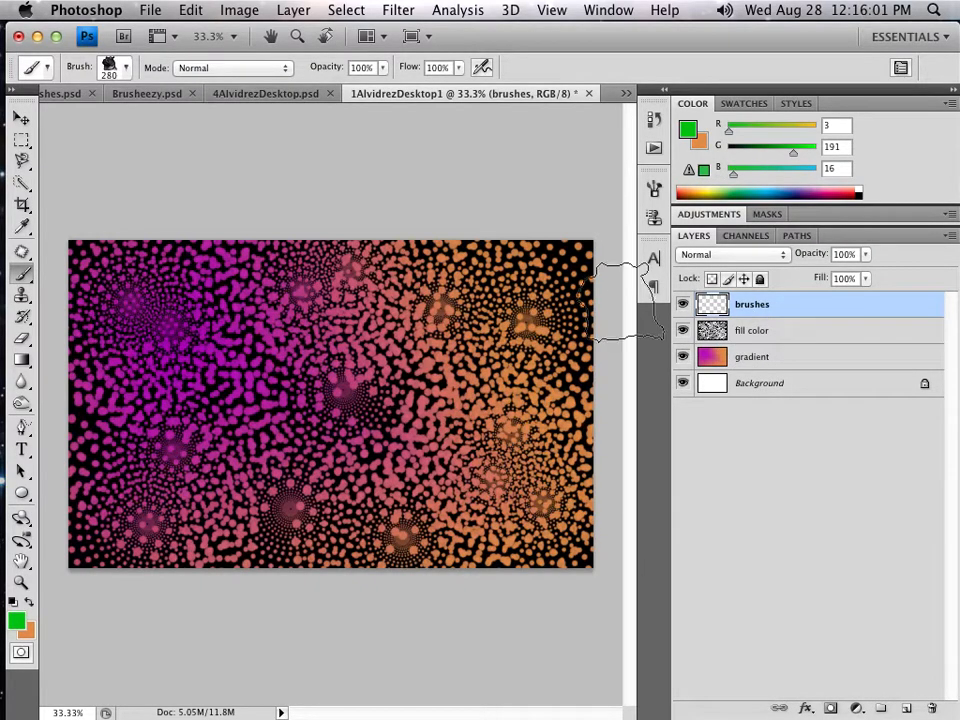
Step: Paint scattered green brush shapes across the canvas on the "brushes" layer, leaving gaps of the dotted pattern uncovered
mouse_move(594, 221)
left_mouse_down()
mouse_move(430, 430)
mouse_move(500, 450)
mouse_move(531, 568)
mouse_move(122, 182)
left_mouse_up()
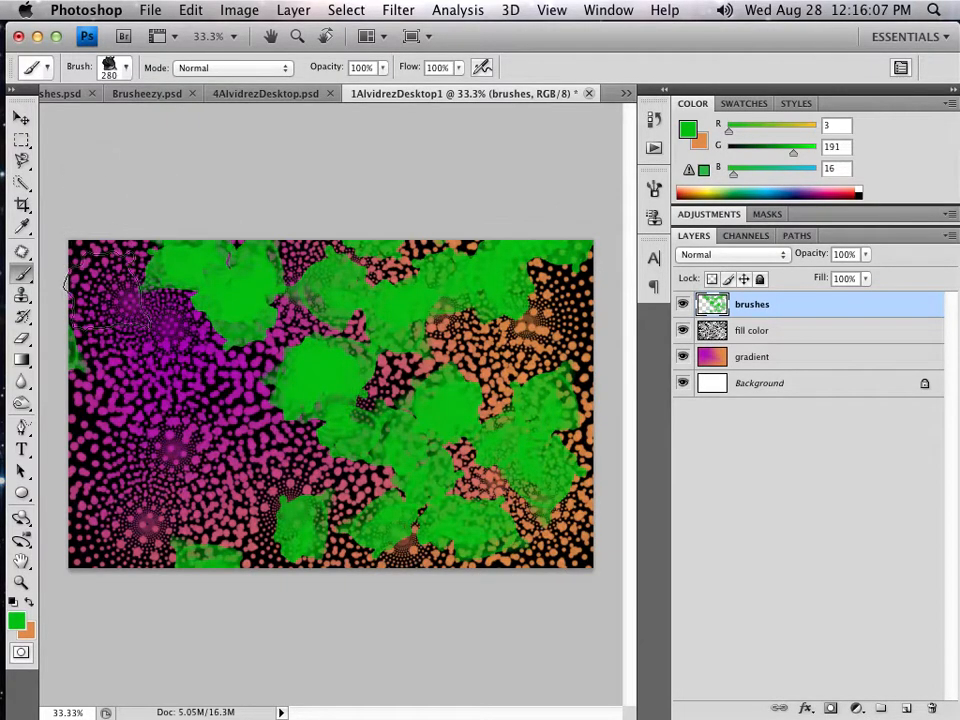
left_click_drag(50, 440, 613, 463)
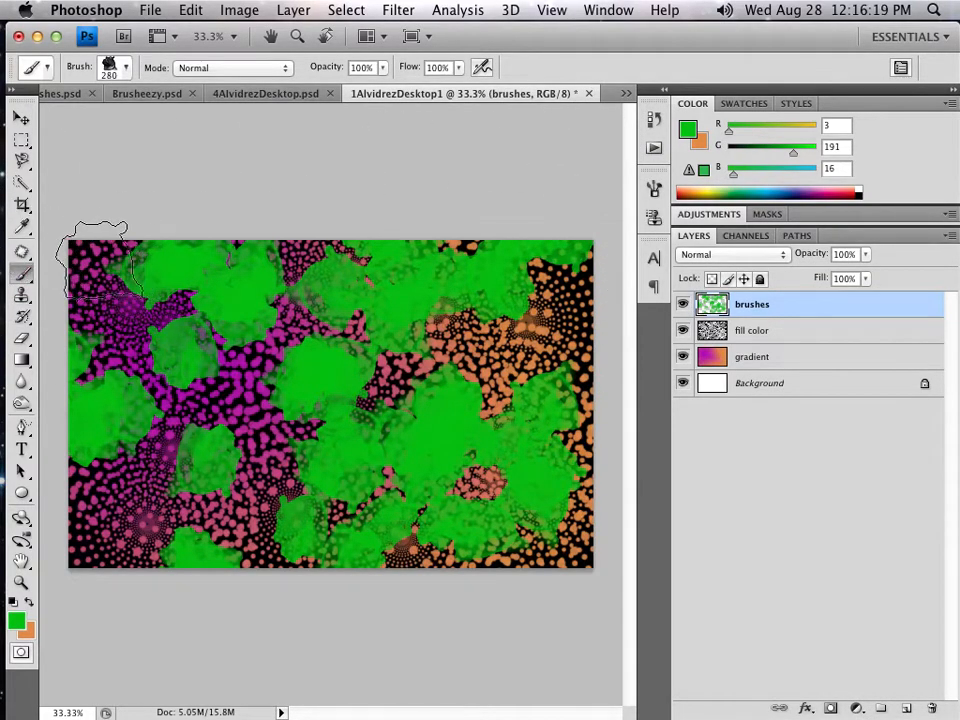
Step: Erase the separate green blob in the lower-left part of the artwork with a hard round 88 px eraser
left_click(21, 337)
left_click(109, 65)
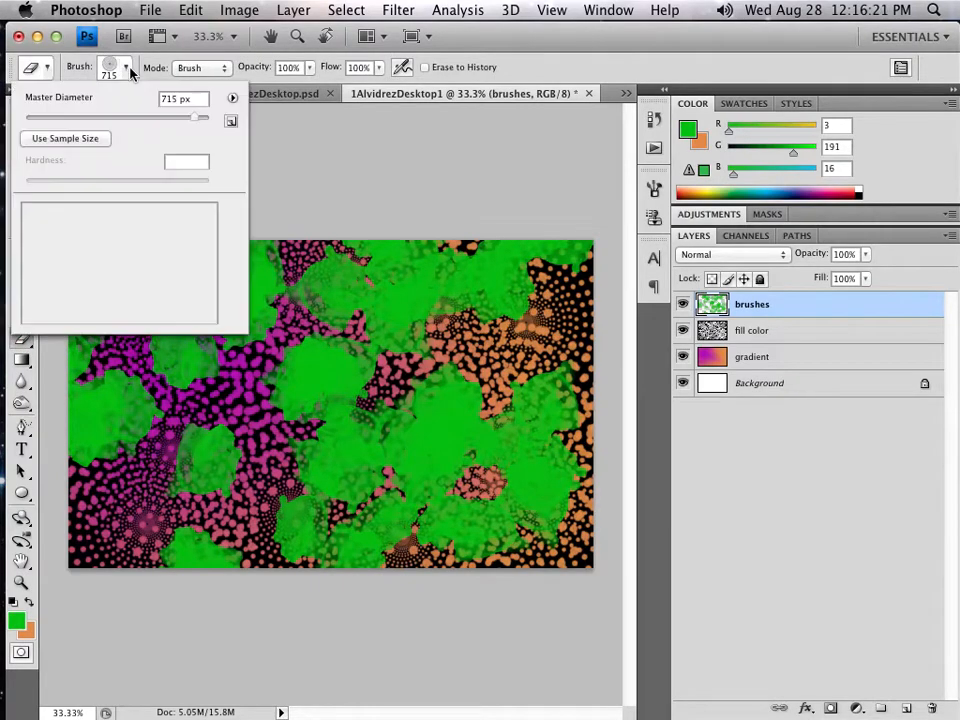
left_click_drag(210, 252, 214, 176)
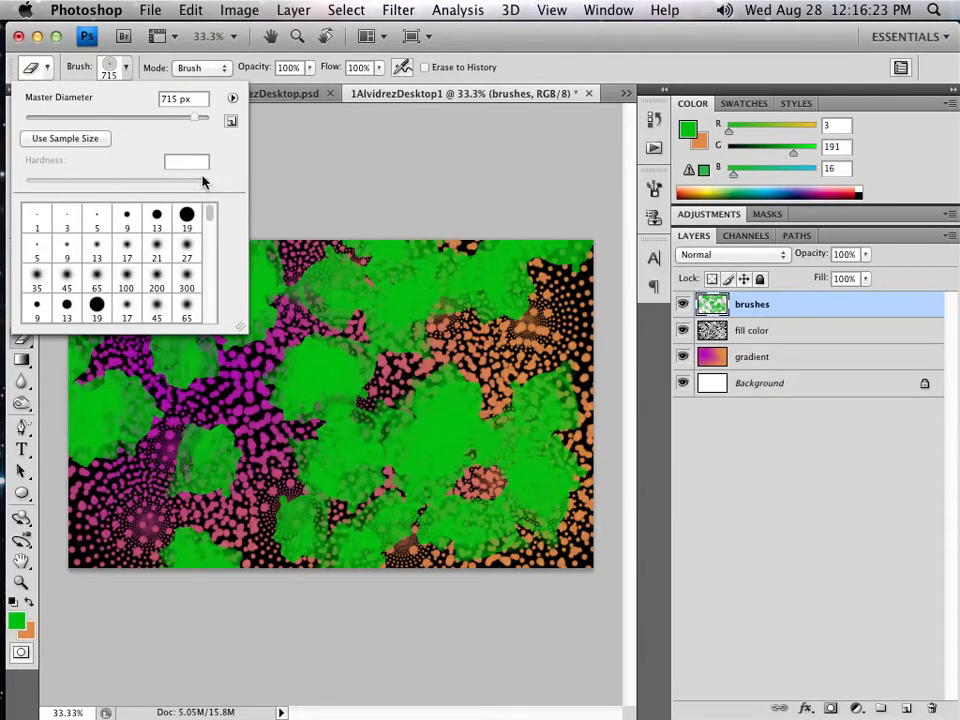
left_click(97, 306)
left_click(105, 117)
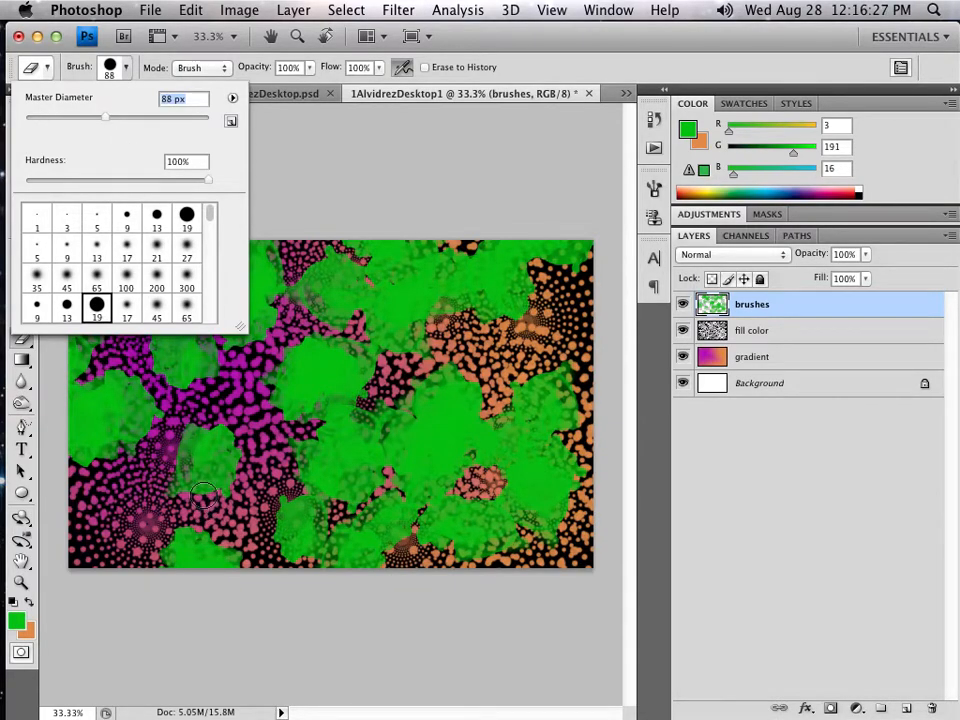
key("Return")
left_click_drag(185, 466, 228, 448)
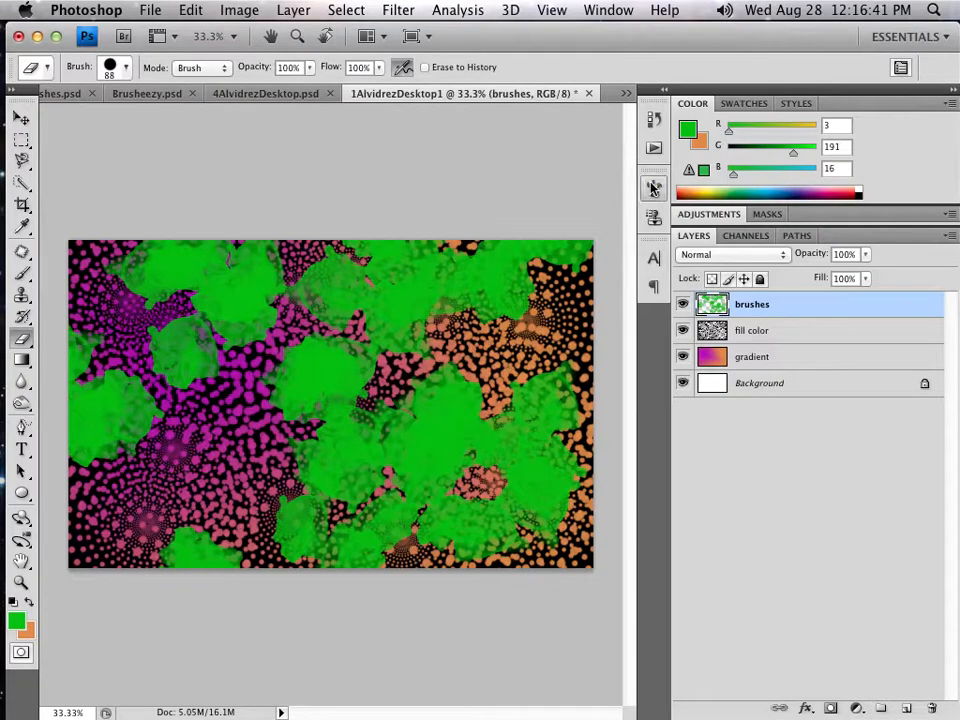
Step: Switch from the Eraser to the Brush tool and show its brush settings
key("F5")
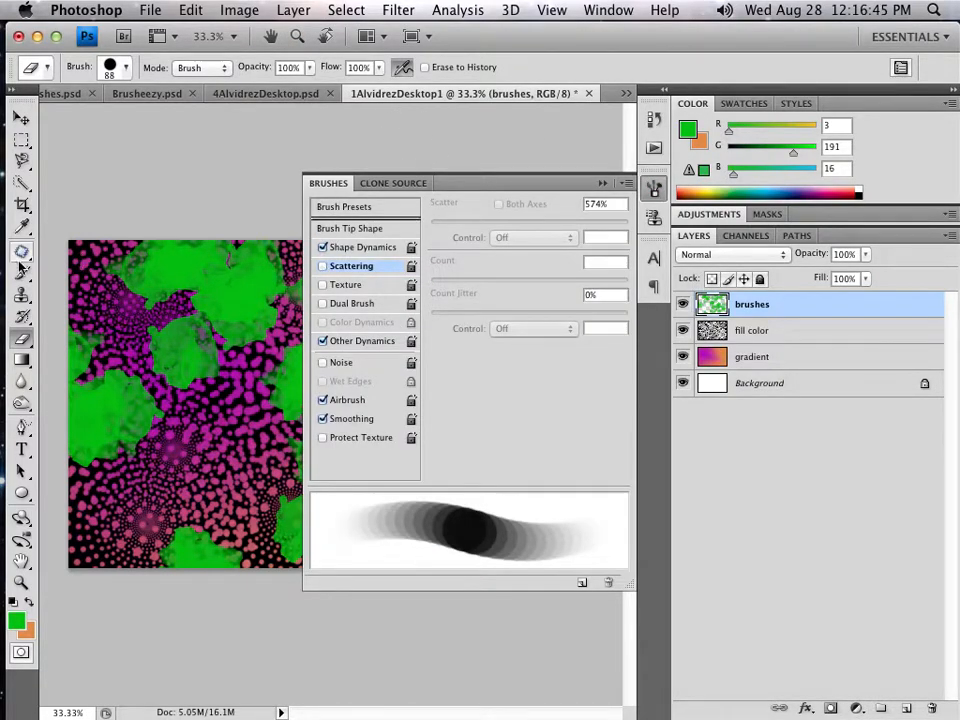
left_click(600, 183)
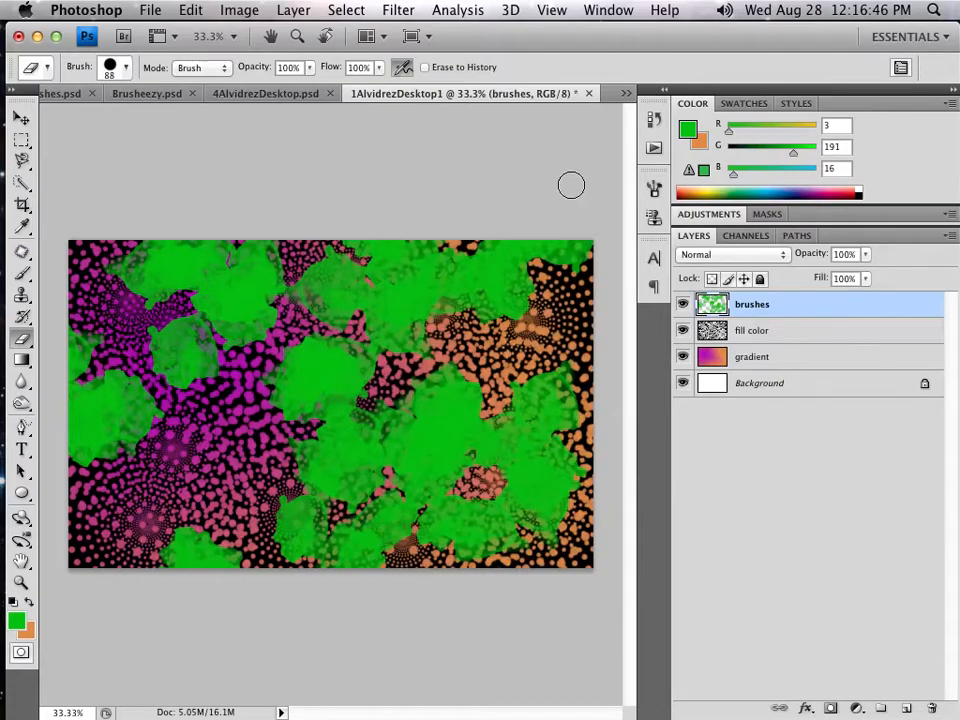
left_click(22, 272)
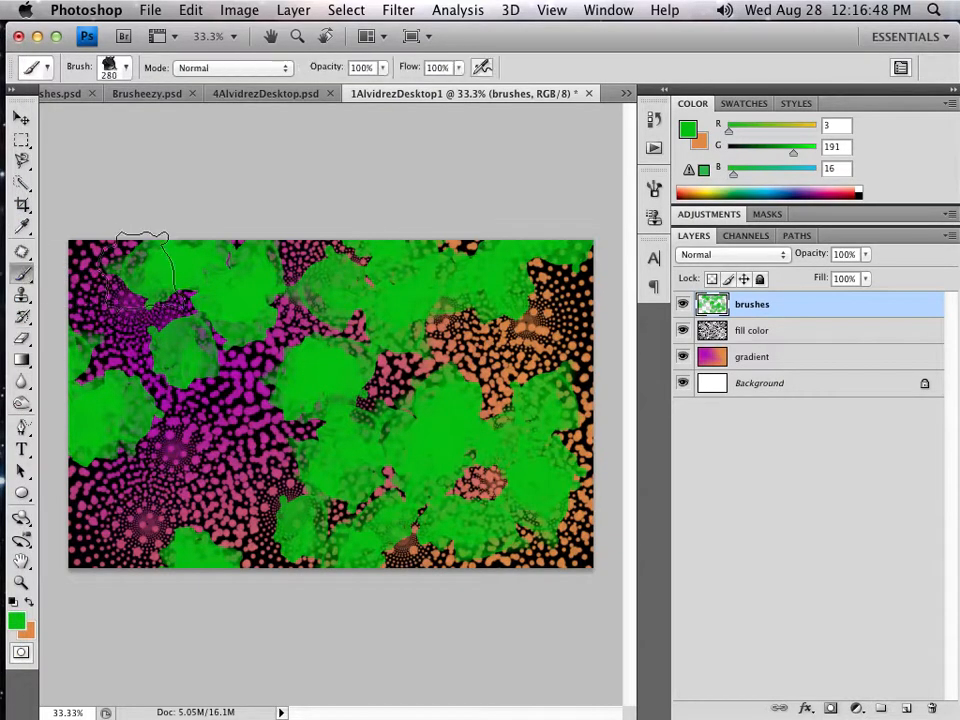
left_click(654, 187)
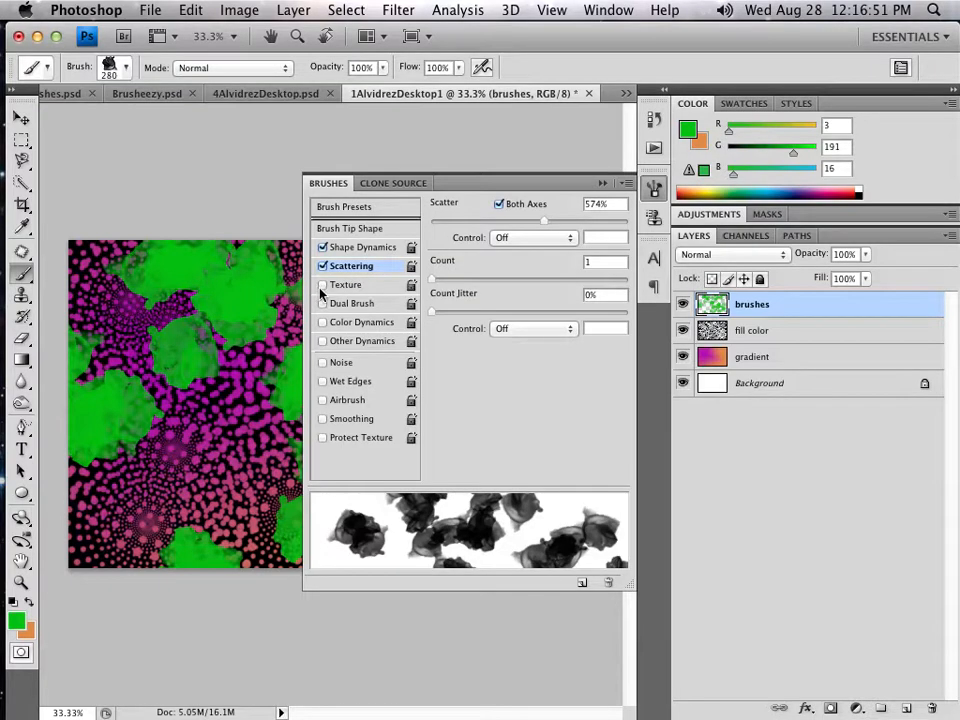
Step: Try the stone, speckled and water patterns as the brush's Texture, and switch Texture off again
left_click(322, 285)
left_click(358, 286)
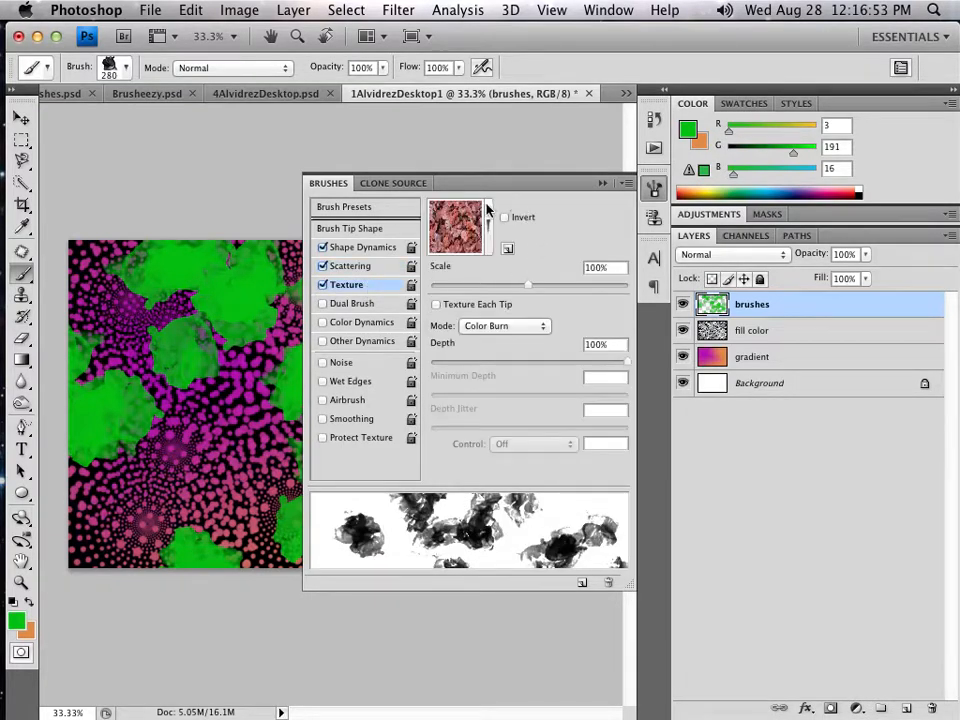
left_click(490, 222)
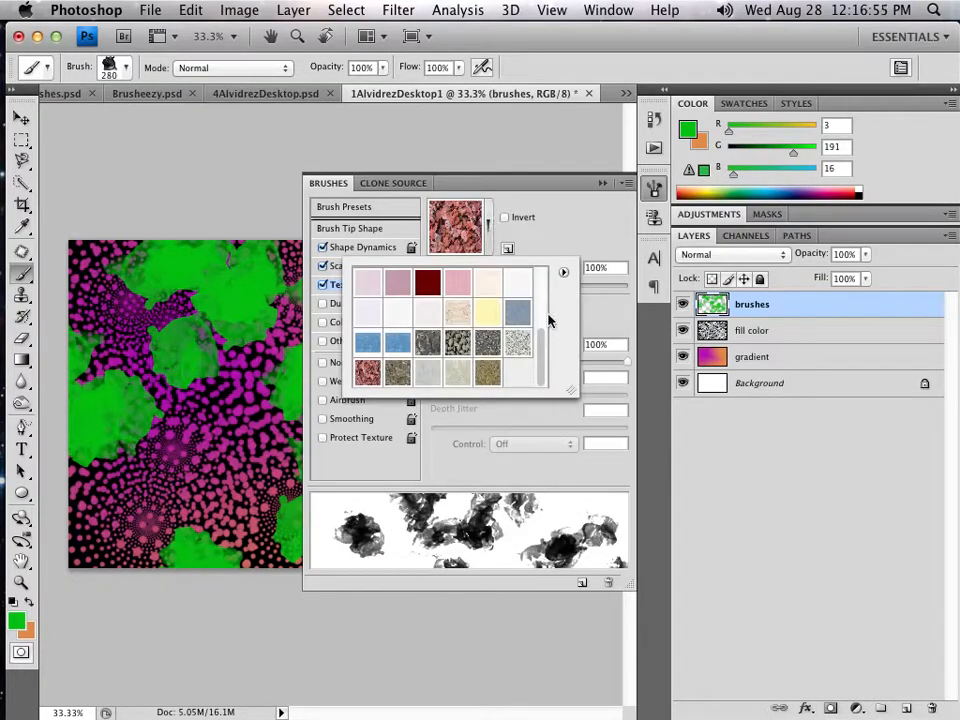
left_click(456, 346)
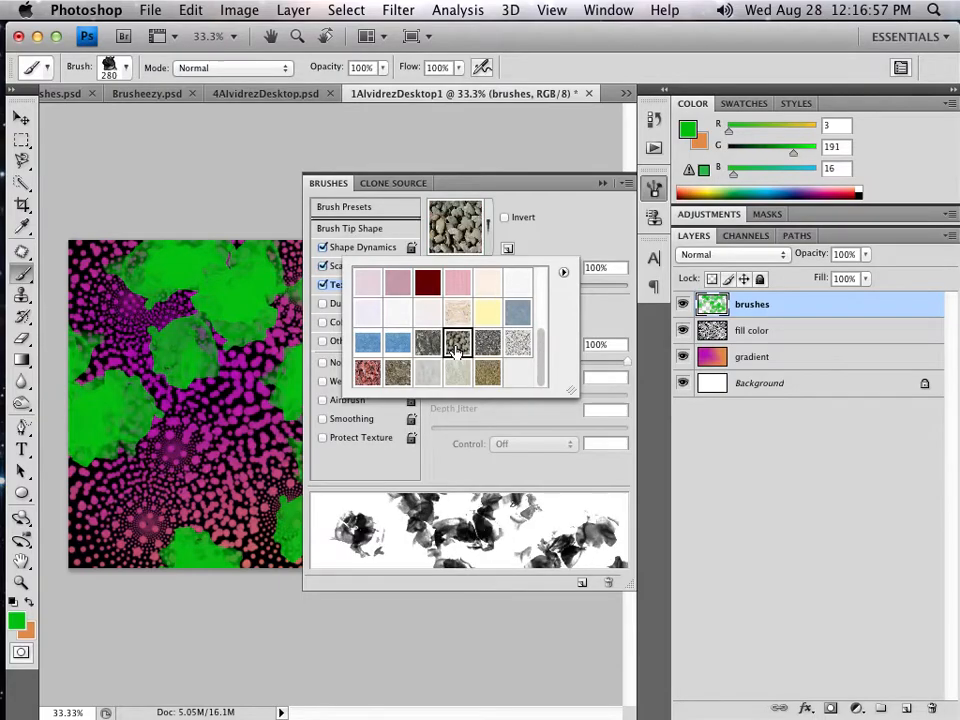
left_click(488, 343)
left_click(518, 343)
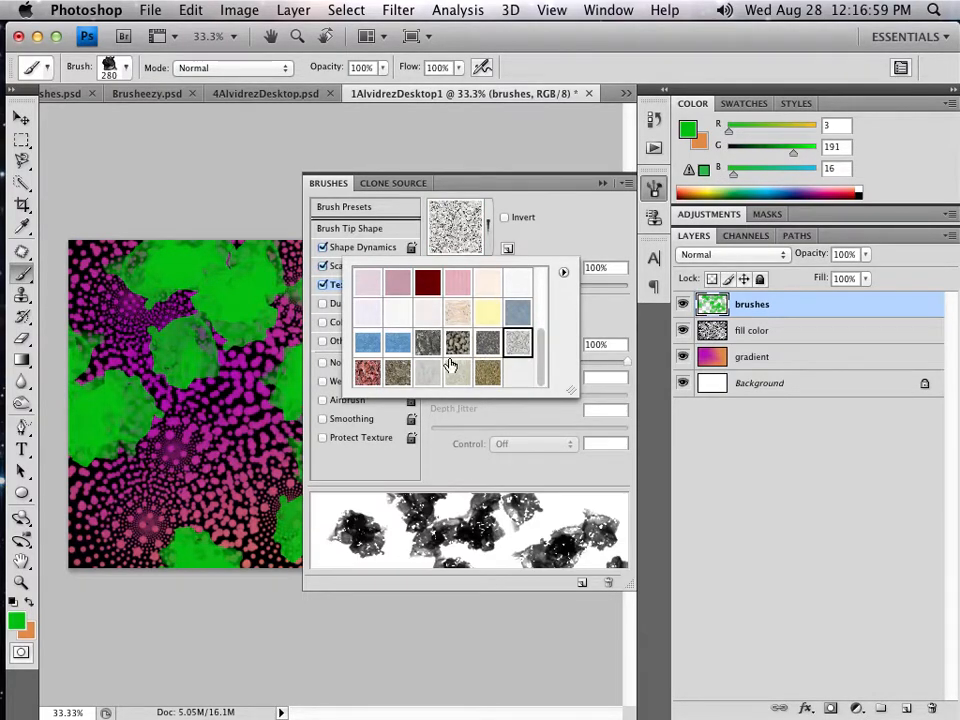
left_click(397, 372)
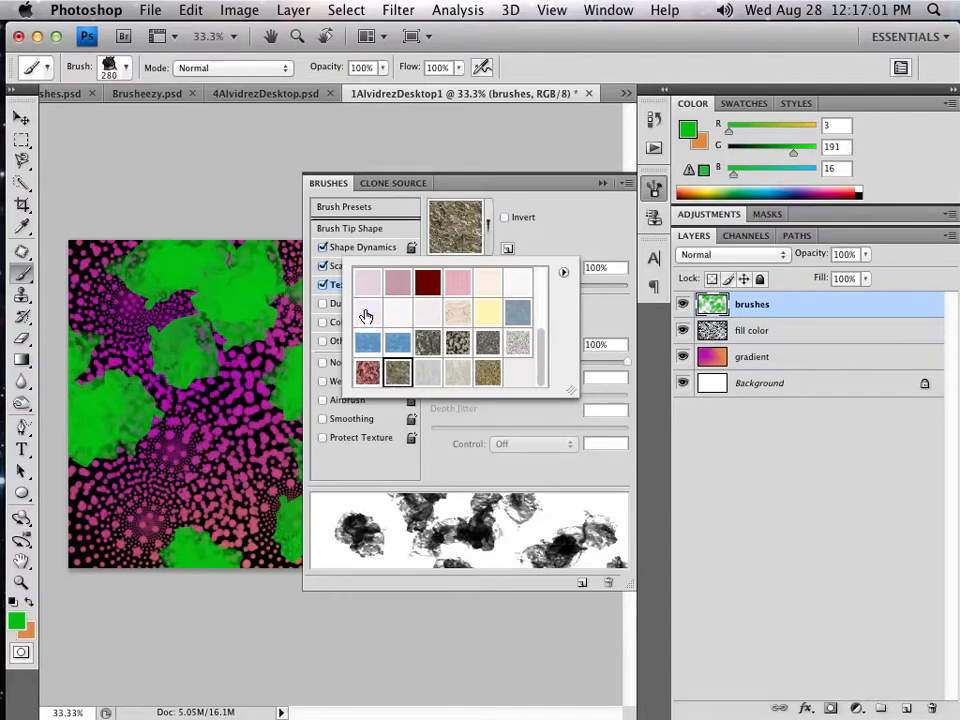
left_click(366, 316)
left_click(367, 342)
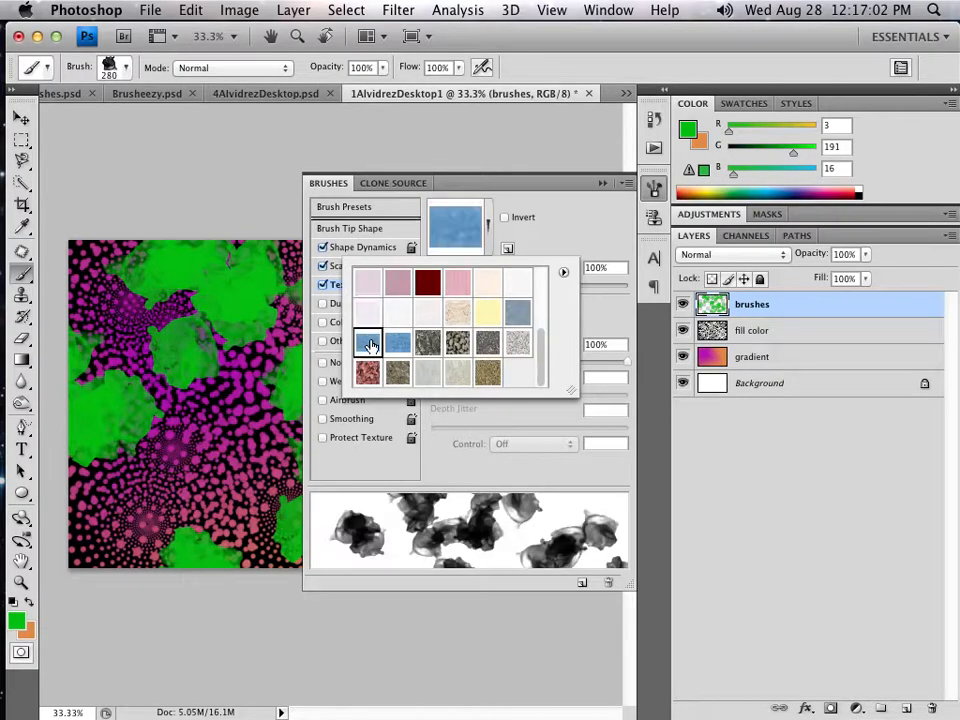
left_click(488, 376)
left_click(397, 372)
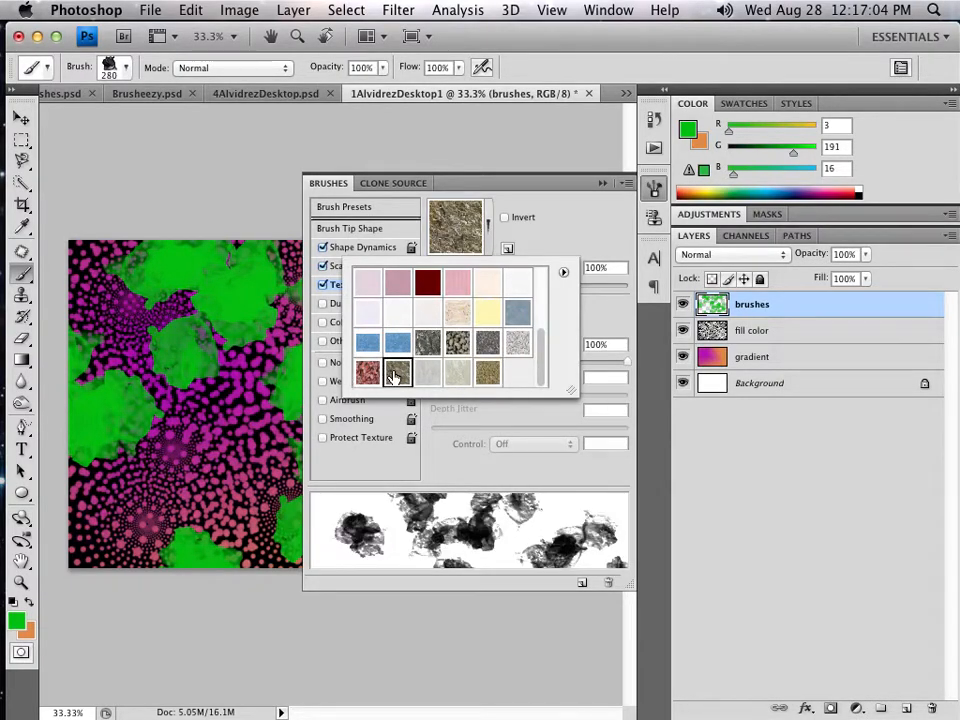
left_click(457, 342)
left_click(516, 343)
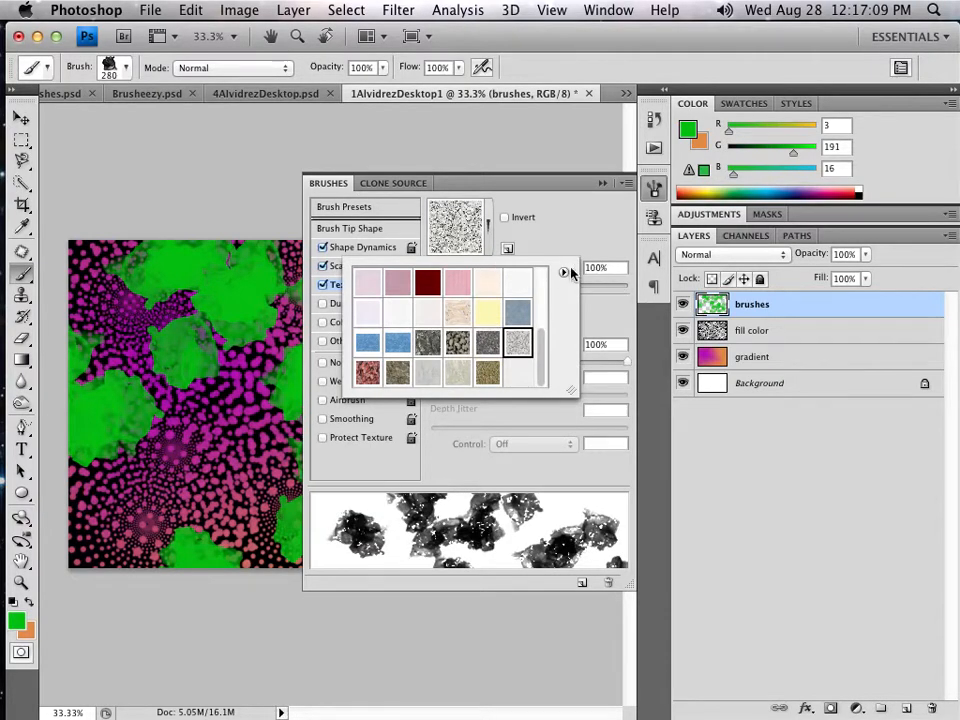
left_click(548, 251)
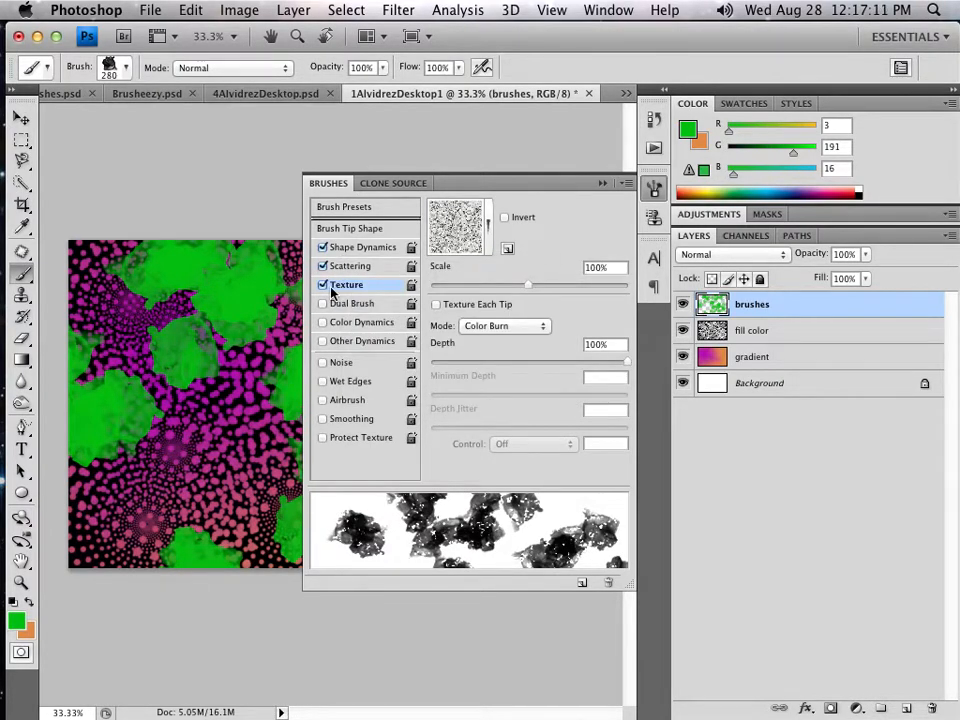
left_click(322, 285)
Step: Try Dual Brush with the 85 px star-like tip in Multiply mode, and switch Dual Brush off again
left_click(322, 303)
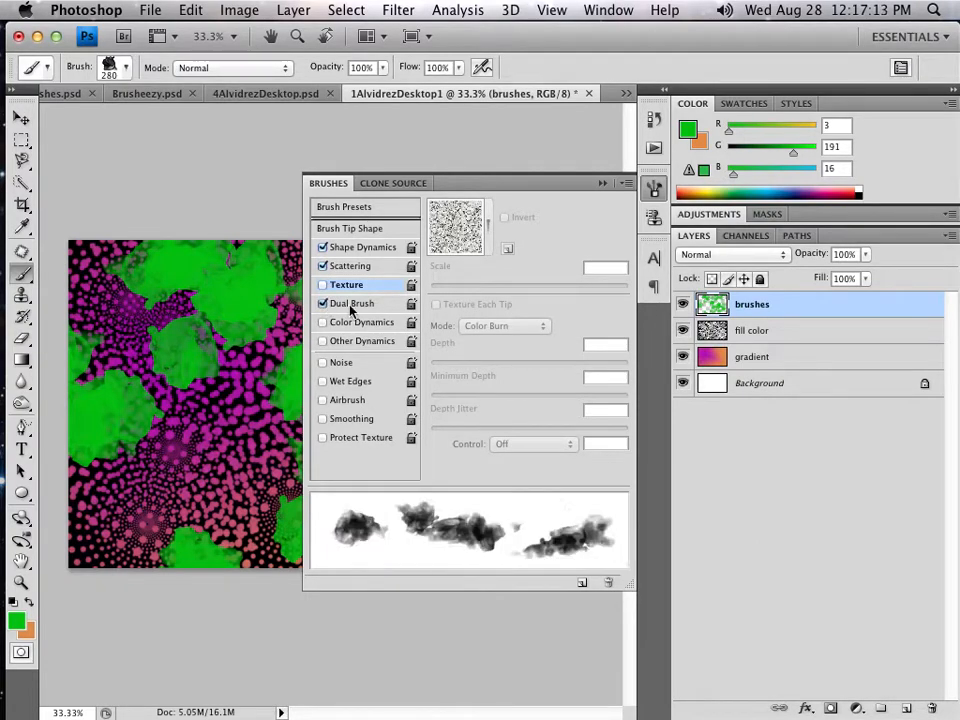
left_click(335, 304)
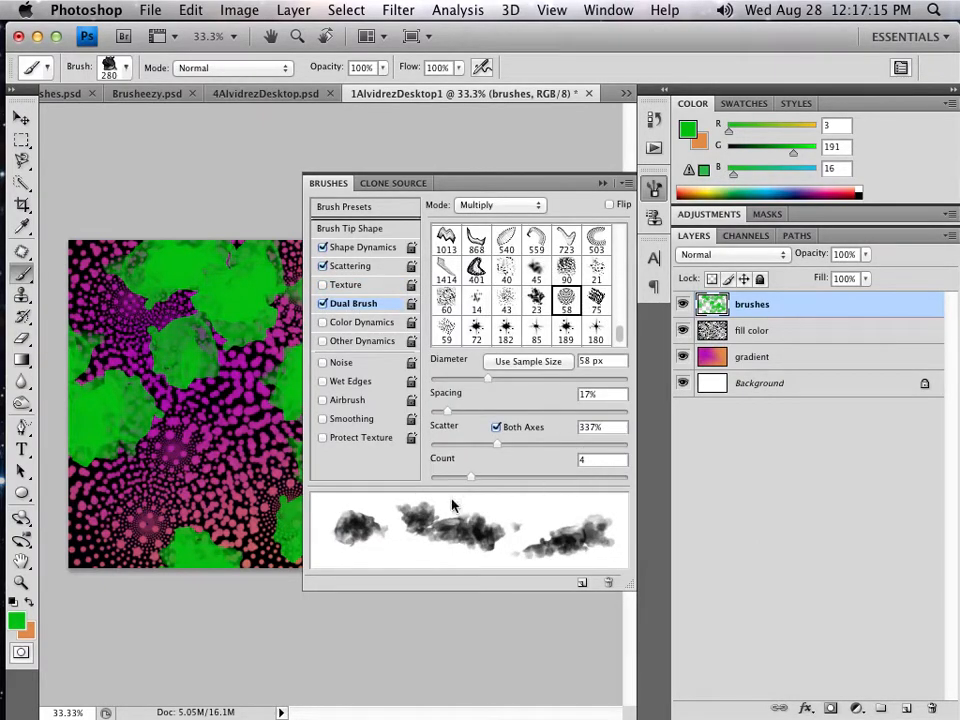
left_click(539, 328)
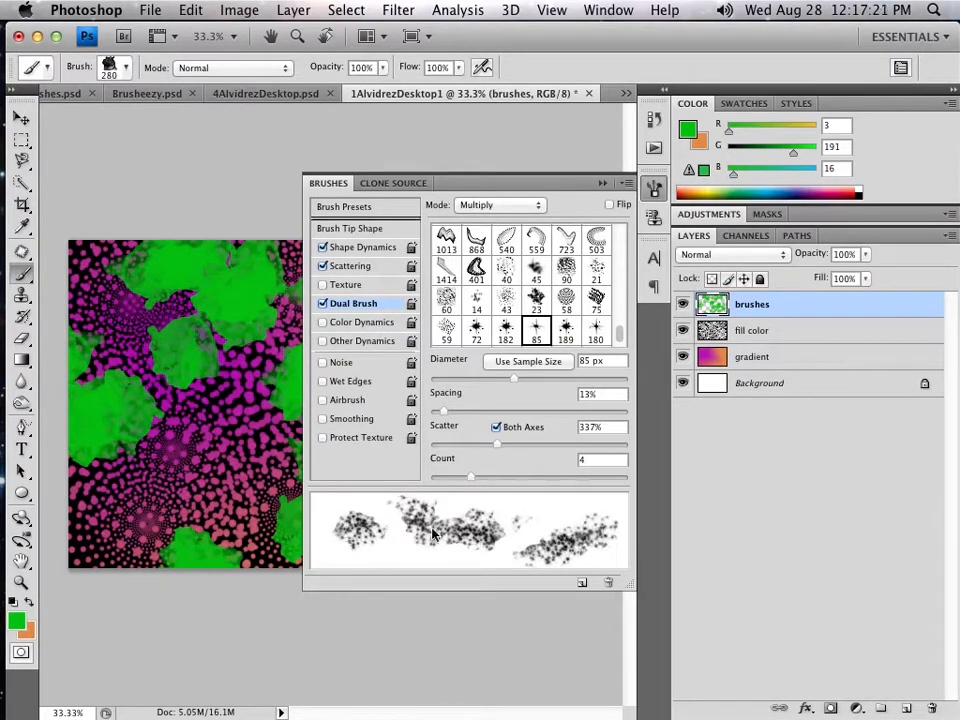
left_click(323, 302)
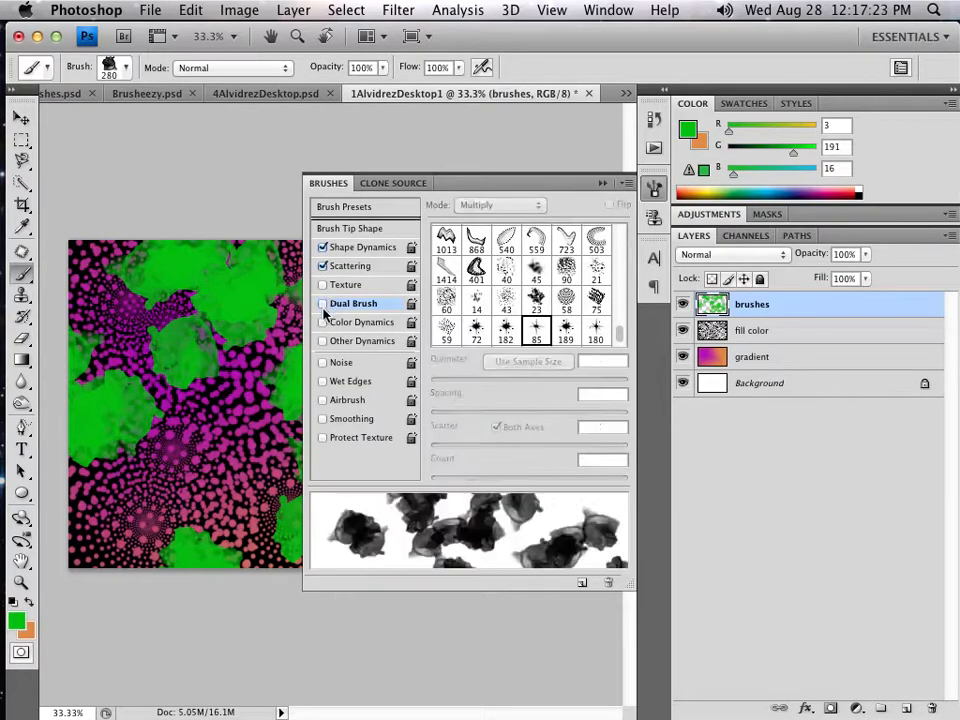
Step: Enable Color Dynamics for the brush with foreground/background jitter at 100% and saturation jitter at 0%
left_click(350, 324)
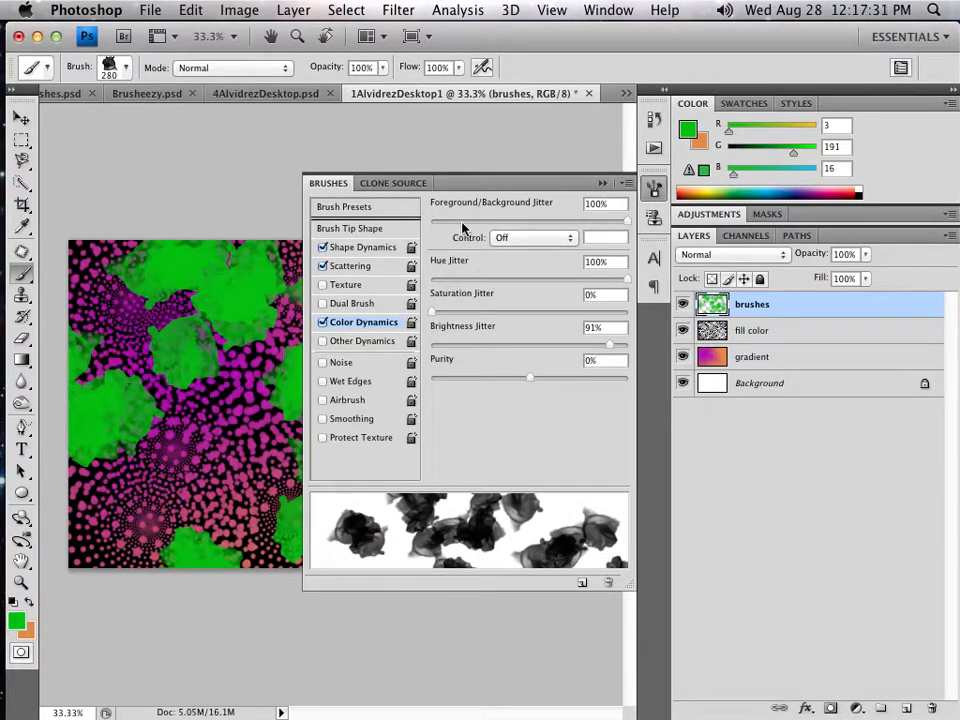
left_click_drag(630, 222, 485, 220)
left_click_drag(578, 226, 628, 220)
left_click_drag(444, 318, 363, 316)
Step: Paint scattered multicolored brush shapes over the green areas and dotted pattern across the canvas on the "brushes" layer
left_click(603, 183)
mouse_move(383, 350)
left_mouse_down()
mouse_move(325, 405)
mouse_move(325, 450)
mouse_move(475, 465)
mouse_move(440, 510)
mouse_move(240, 455)
mouse_move(182, 380)
mouse_move(205, 430)
mouse_move(205, 475)
mouse_move(425, 480)
mouse_move(485, 515)
mouse_move(490, 460)
mouse_move(466, 401)
mouse_move(278, 292)
left_mouse_up()
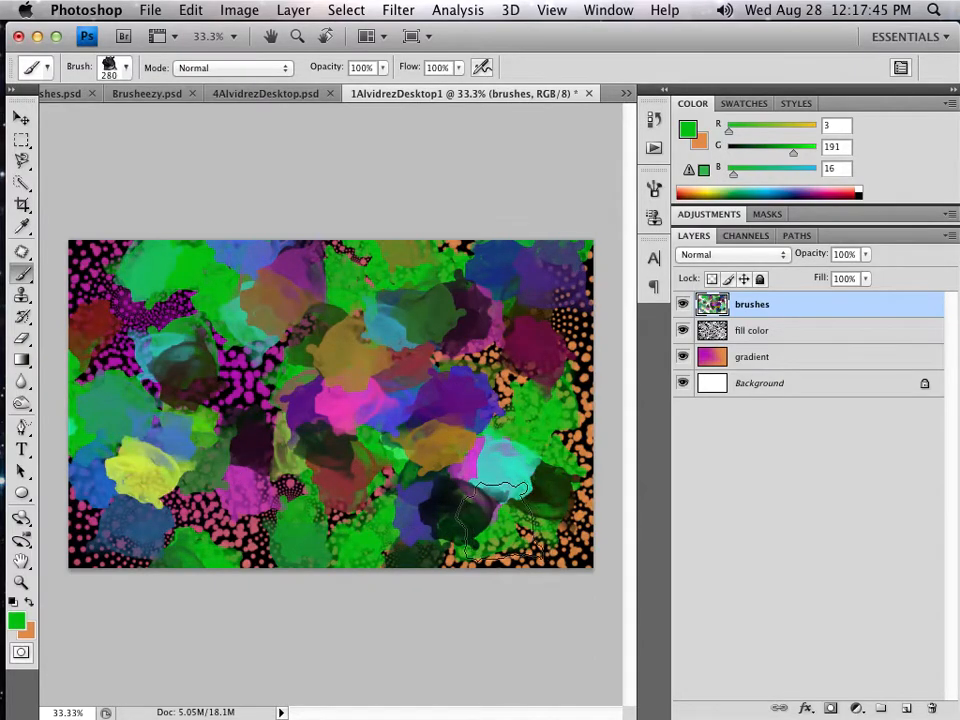
left_click_drag(360, 380, 579, 407)
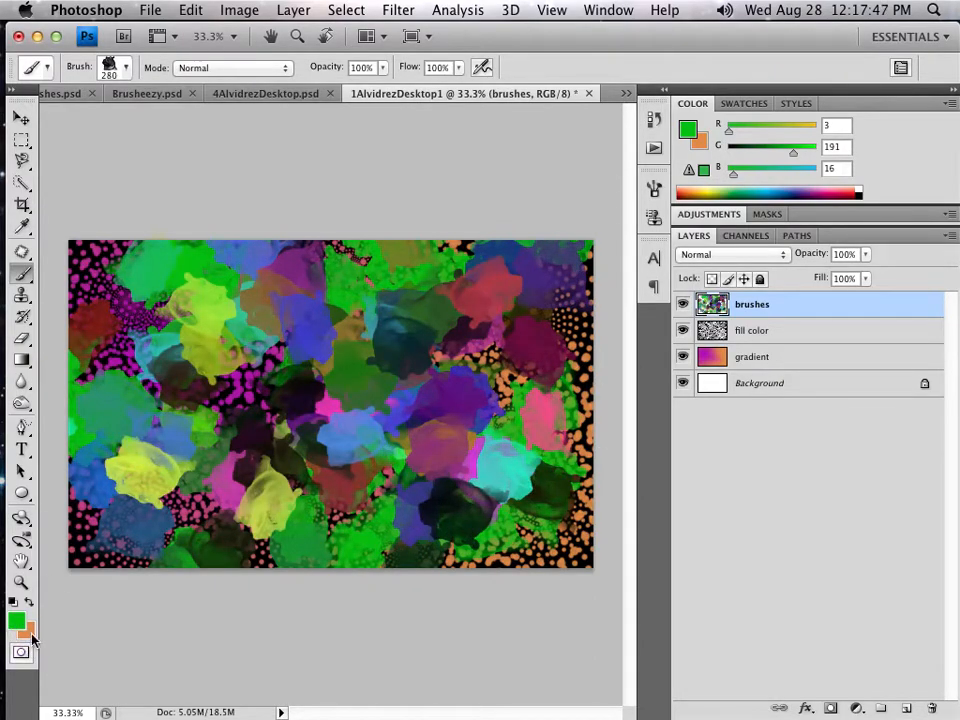
Step: Try Other Dynamics on the brush with 43% opacity jitter and 52% flow jitter, together with Noise and Wet Edges
left_click(655, 190)
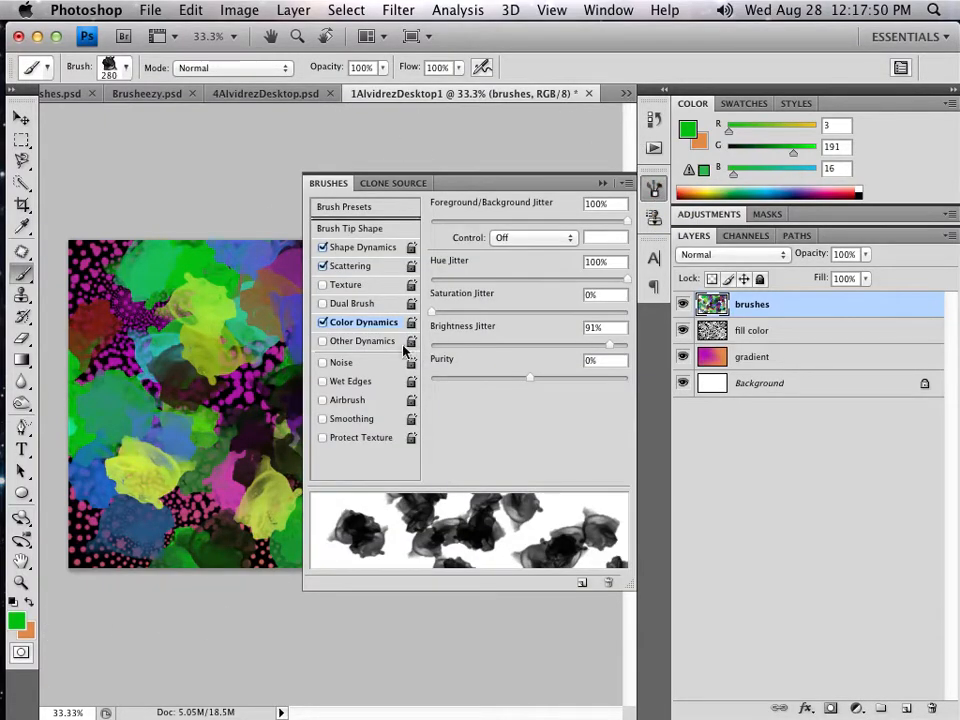
left_click(347, 342)
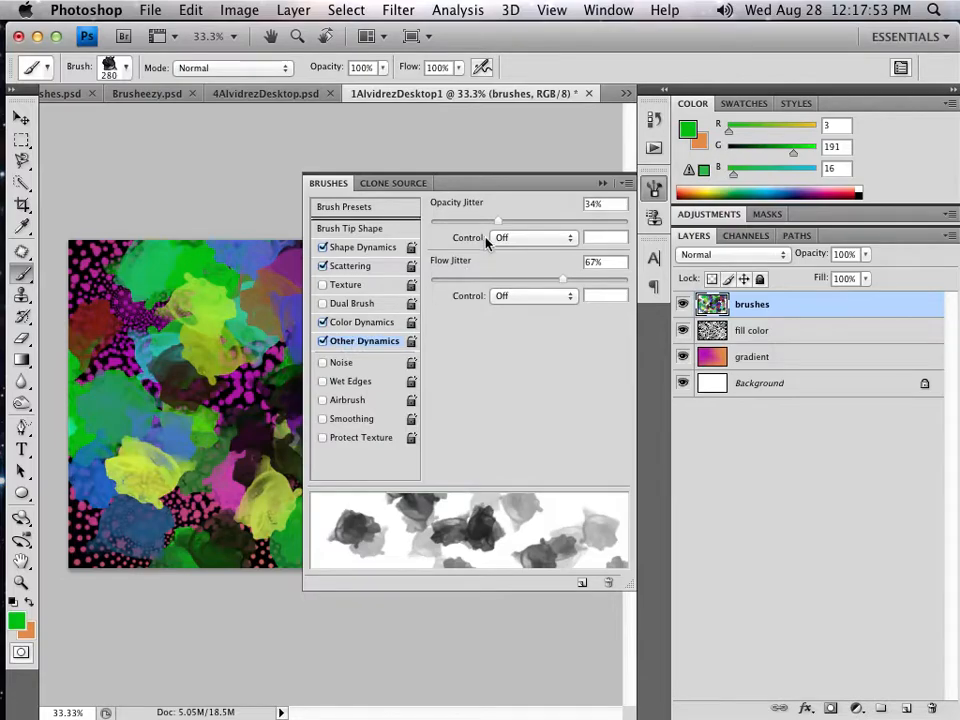
left_click_drag(500, 224, 431, 222)
mouse_move(564, 281)
left_mouse_down()
mouse_move(630, 281)
mouse_move(433, 283)
mouse_move(534, 281)
left_mouse_up()
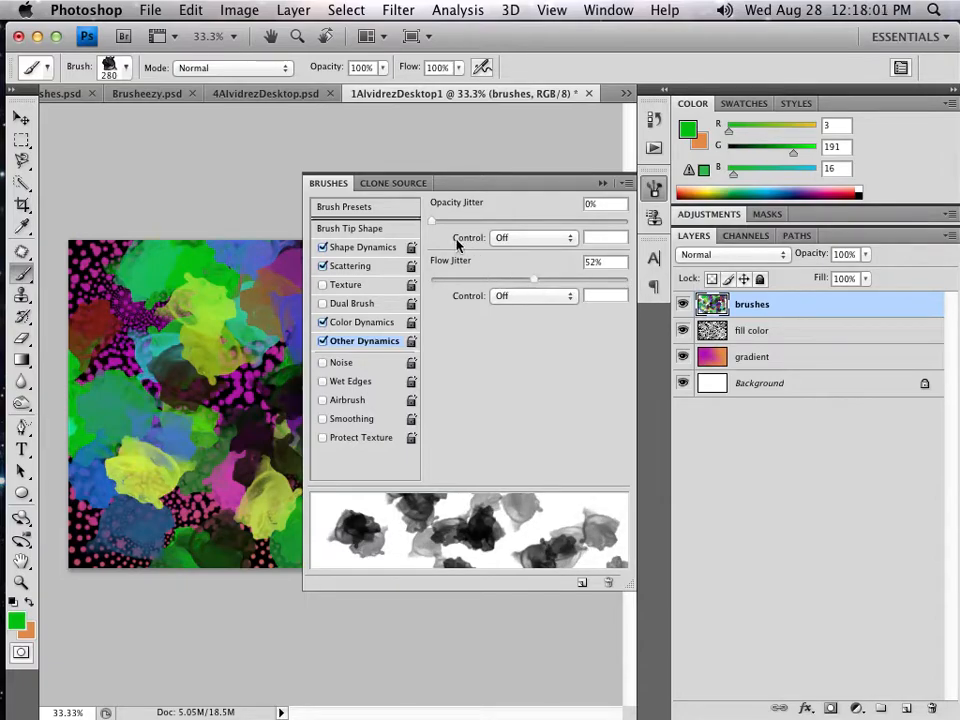
left_click_drag(437, 222, 515, 222)
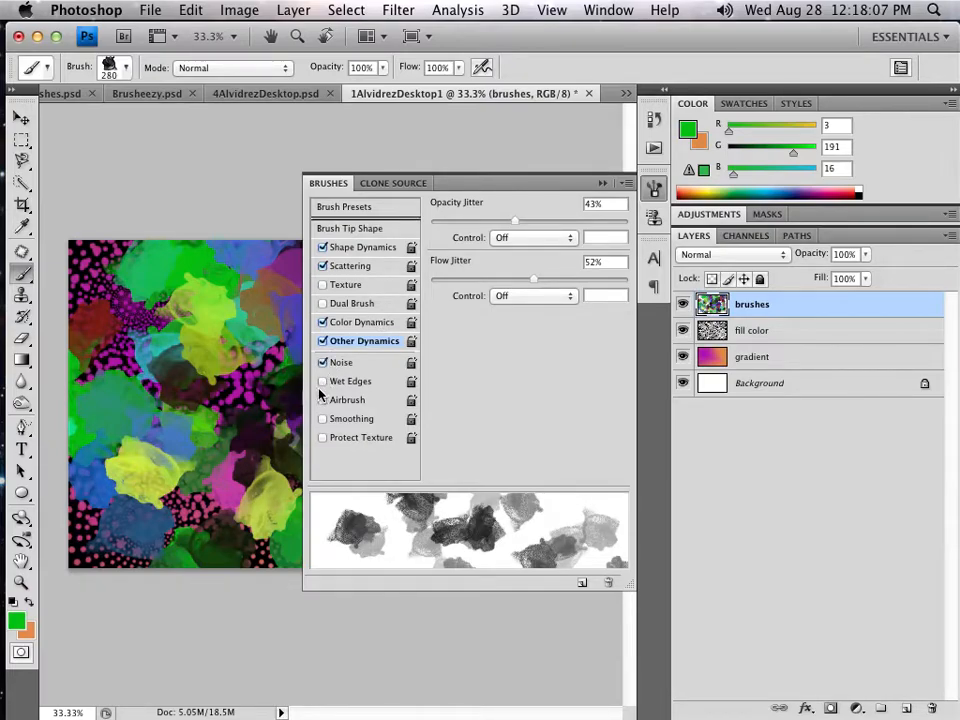
left_click(322, 381)
Step: Turn off the brush's Noise, Other Dynamics and Color Dynamics options
left_click(322, 362)
left_click(322, 341)
left_click(322, 323)
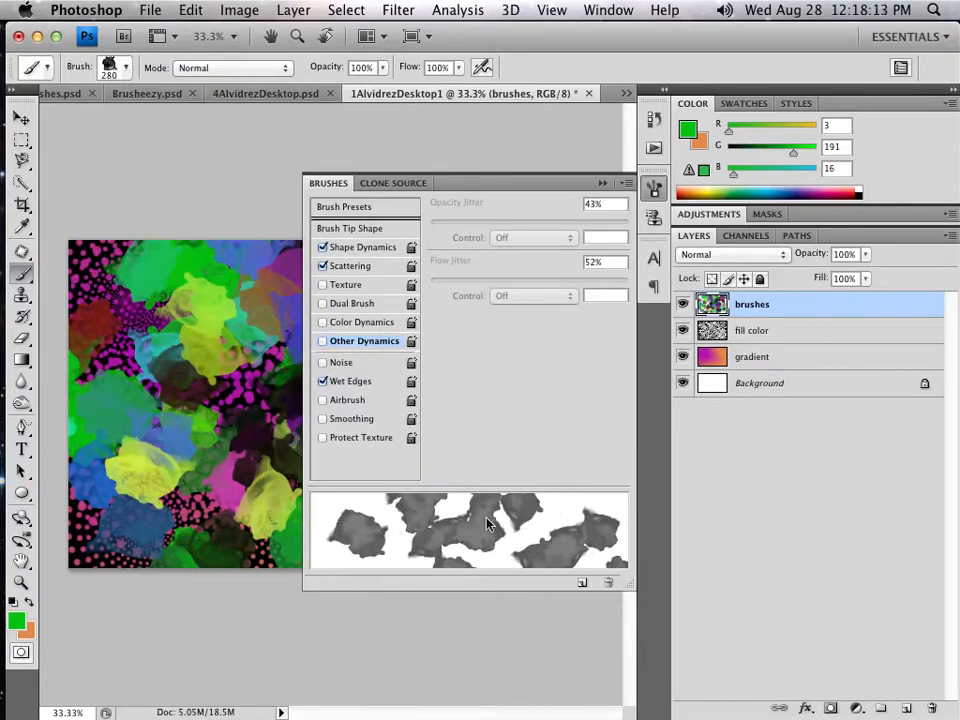
Step: Try the Airbrush and Smoothing options alongside Wet Edges on the brush, and leave all three switched off
left_click(322, 400)
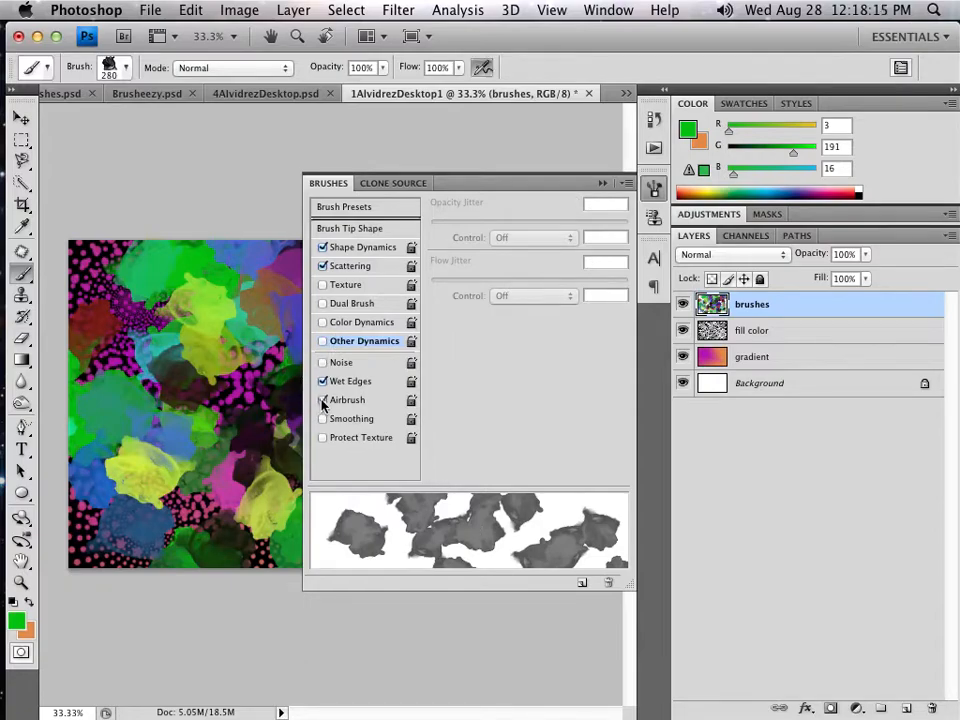
left_click(322, 401)
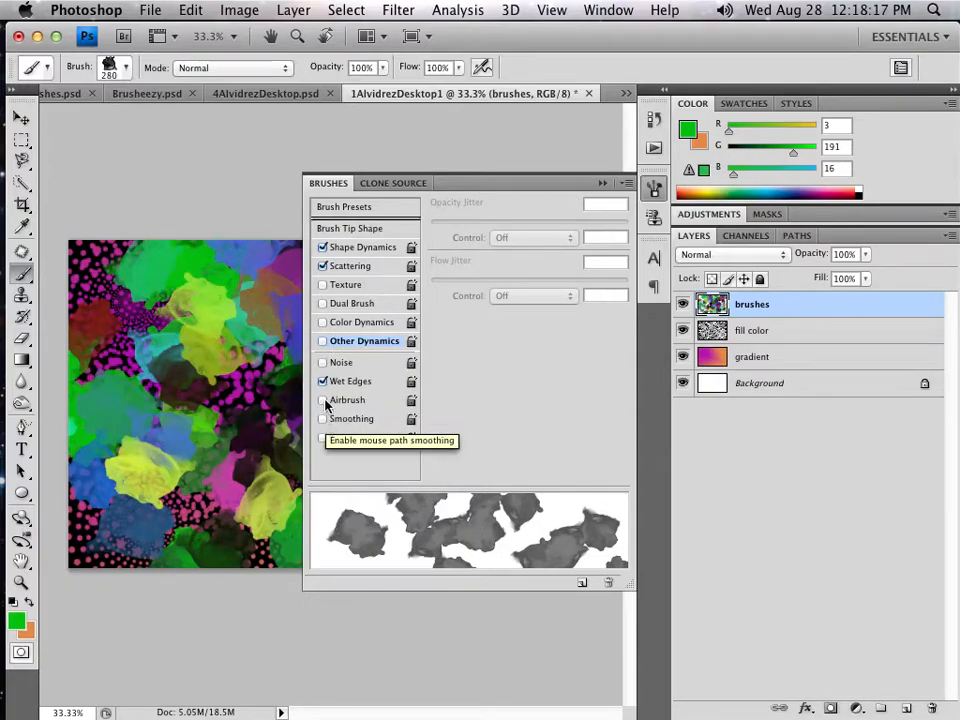
left_click(322, 401)
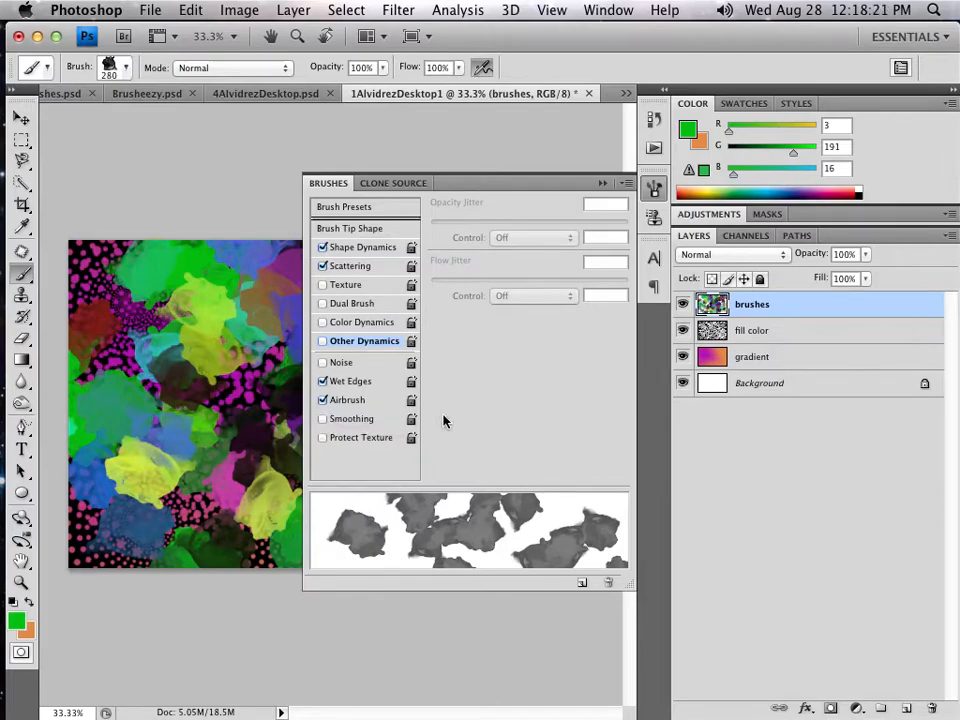
left_click(322, 419)
left_click(322, 400)
left_click(322, 381)
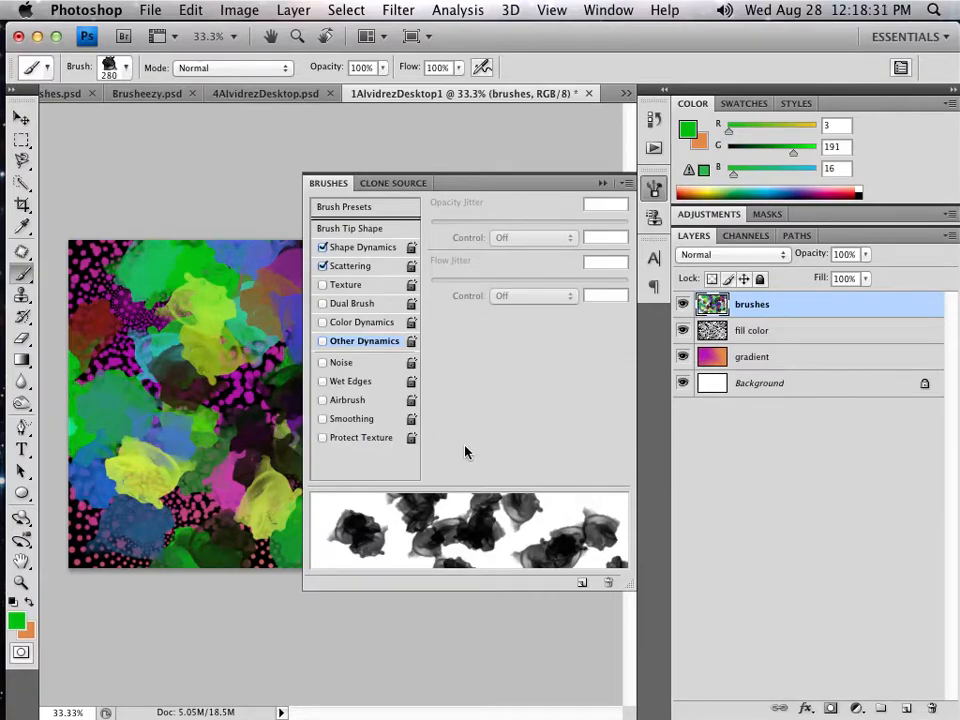
left_click(322, 381)
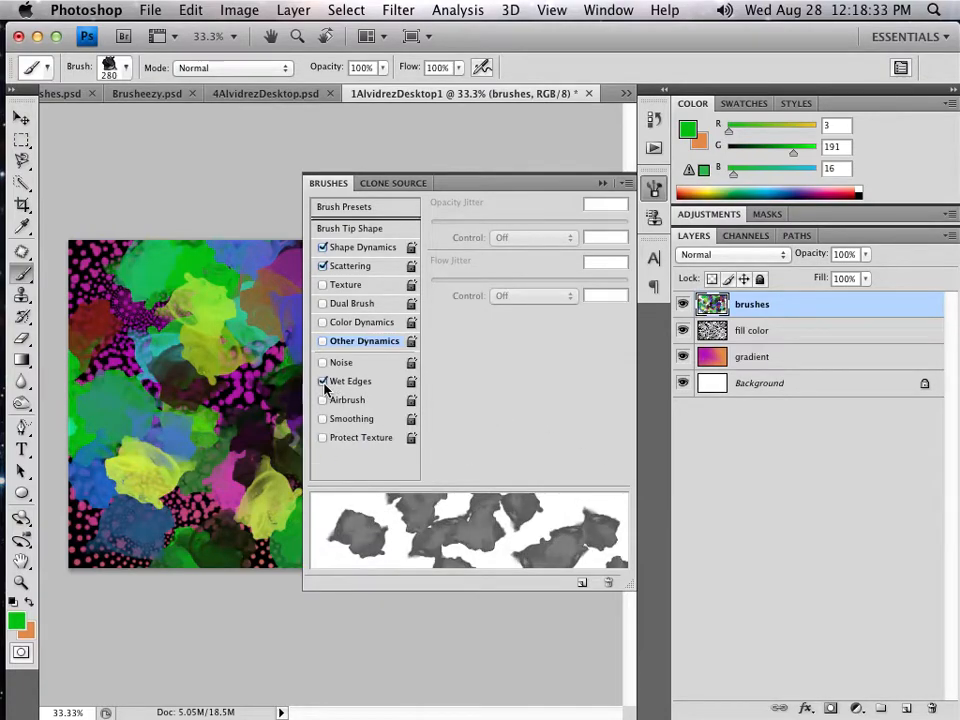
left_click(323, 383)
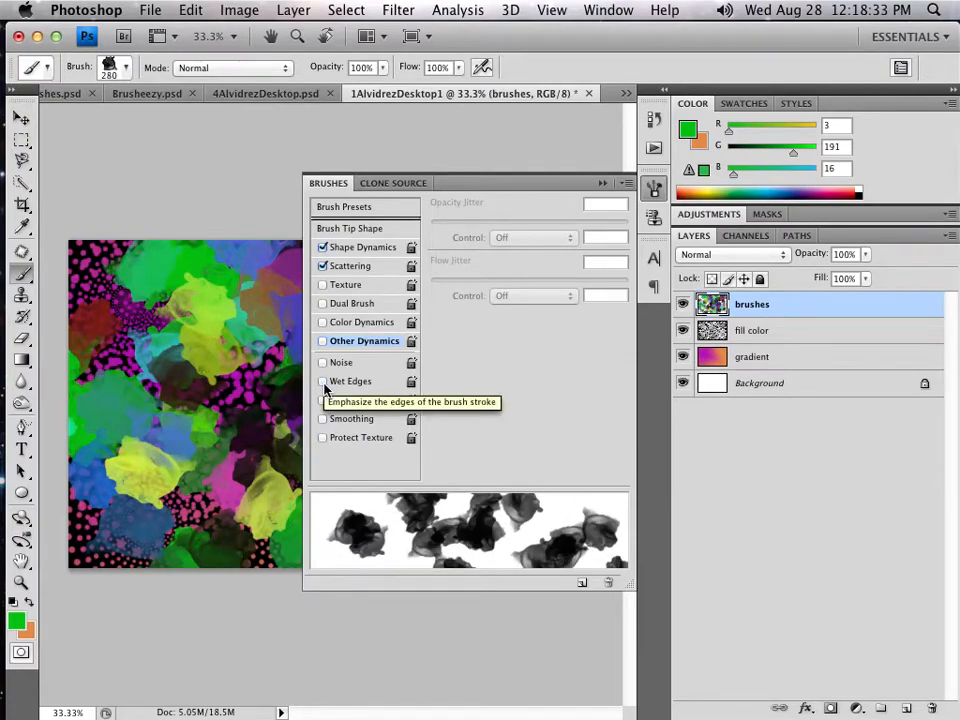
left_click(622, 12)
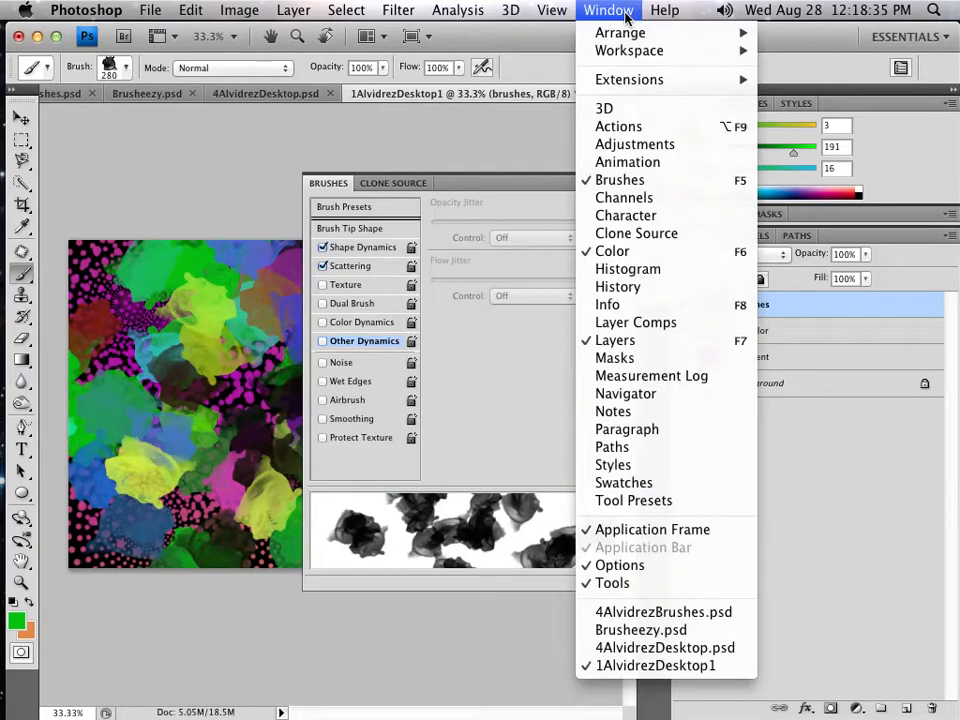
left_click(438, 188)
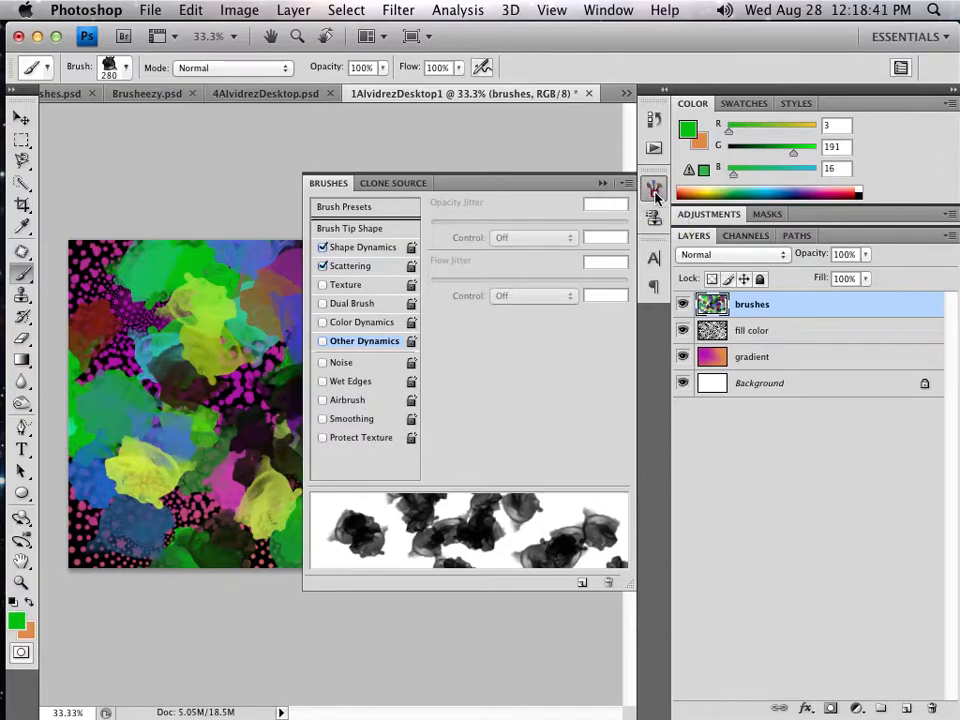
Step: Set up the Eraser tool with the scattered 95 px leaf-shaped brush preset and collapse the brush settings
left_click(22, 338)
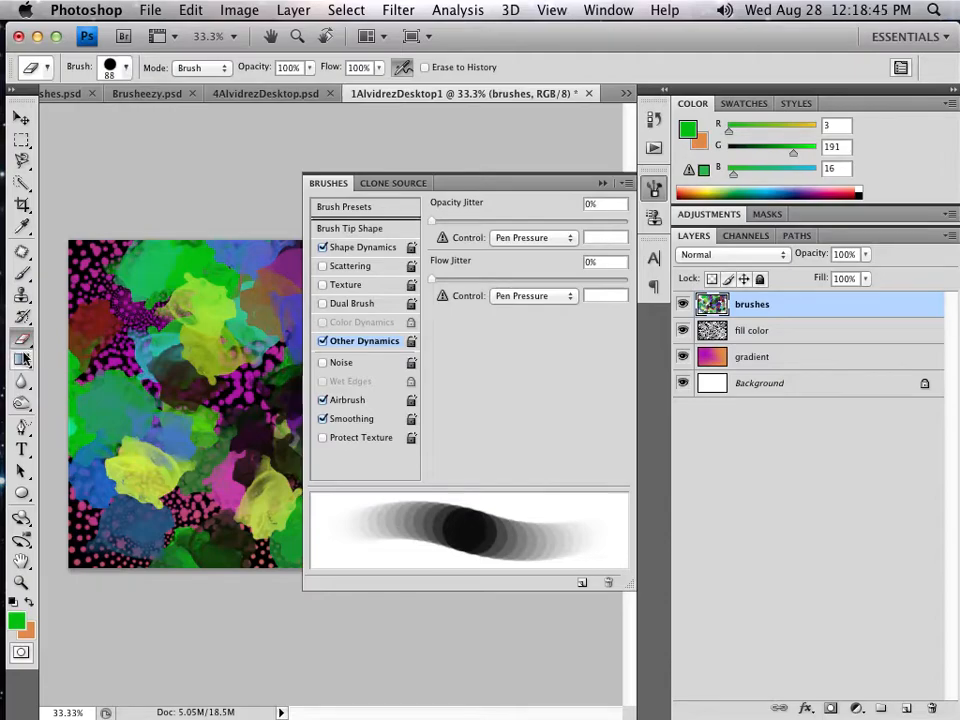
left_click(344, 208)
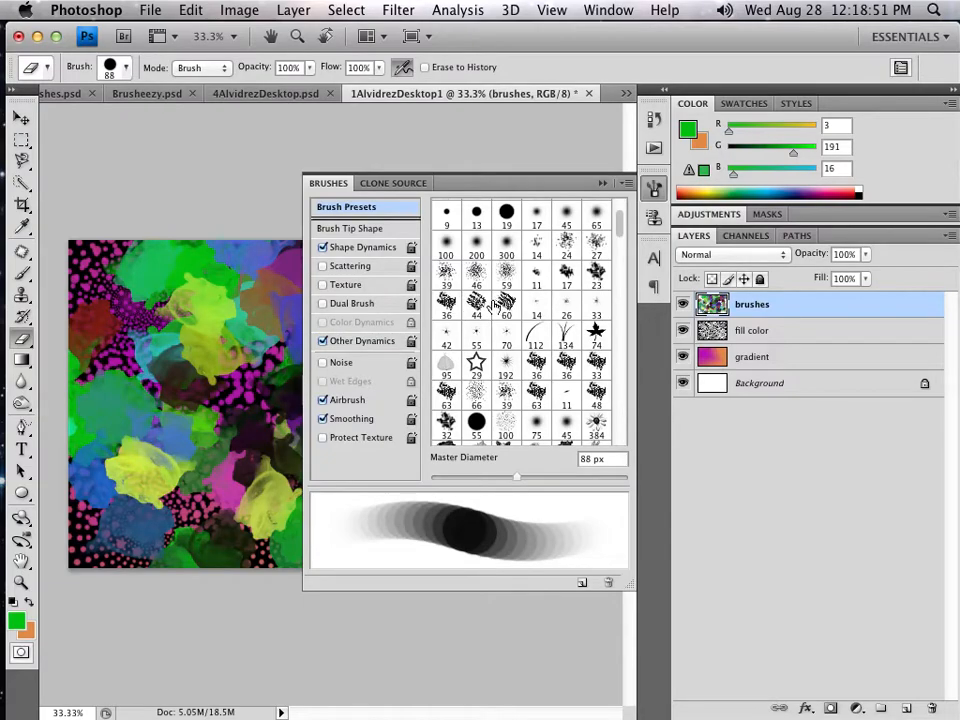
left_click(508, 304)
left_click(446, 363)
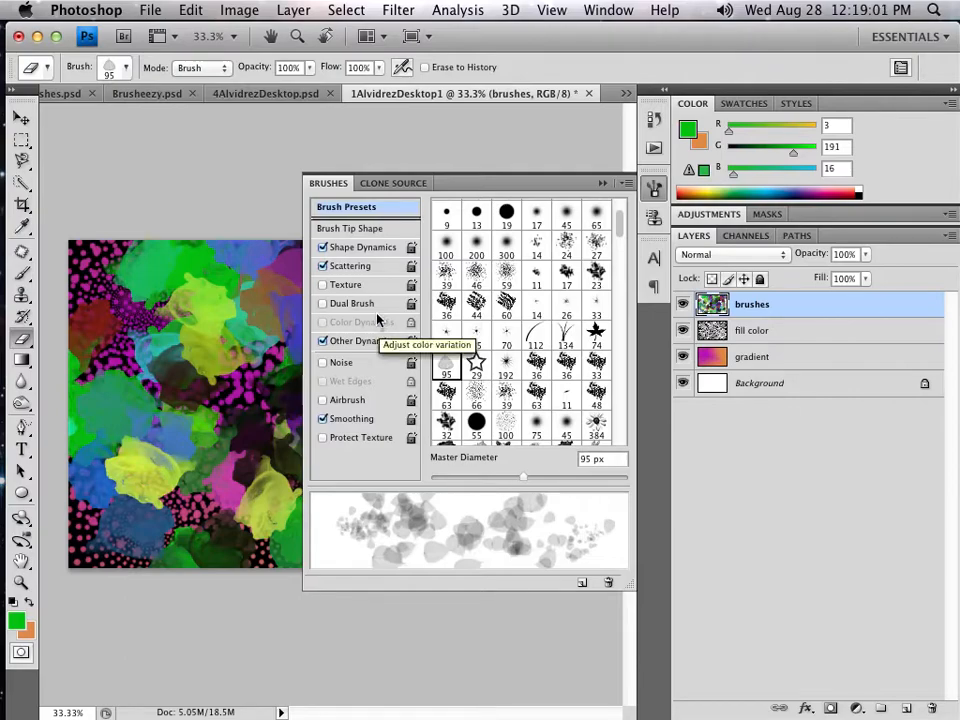
left_click(603, 184)
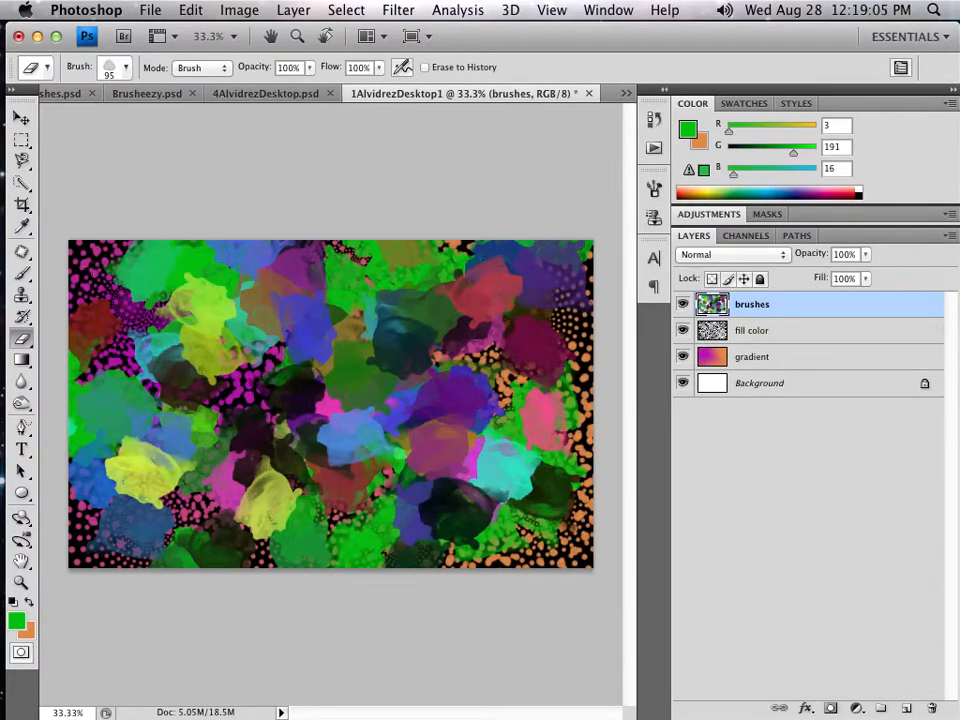
Step: Erase scattered leaf-shaped patches across the multicolored brushwork on the "brushes" layer, exposing the dotted pattern beneath
mouse_move(545, 267)
left_mouse_down()
mouse_move(293, 437)
mouse_move(168, 469)
mouse_move(150, 460)
mouse_move(296, 381)
mouse_move(493, 515)
mouse_move(605, 553)
left_mouse_up()
mouse_move(609, 430)
left_mouse_down()
mouse_move(330, 310)
mouse_move(191, 219)
left_mouse_up()
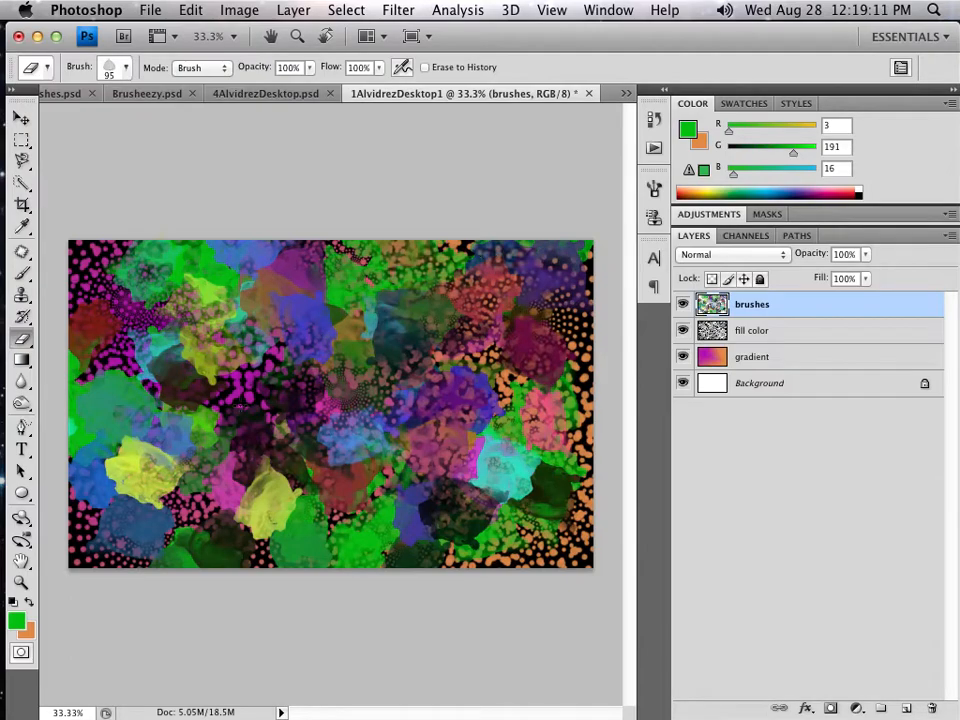
left_click_drag(215, 415, 135, 470)
left_click(212, 561)
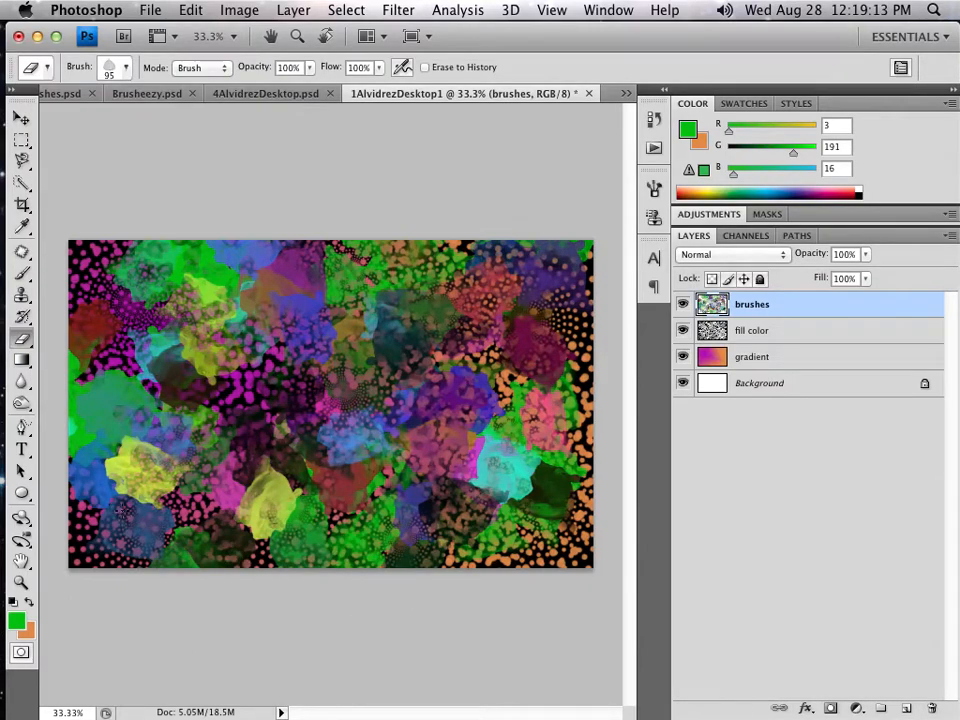
left_click(21, 338)
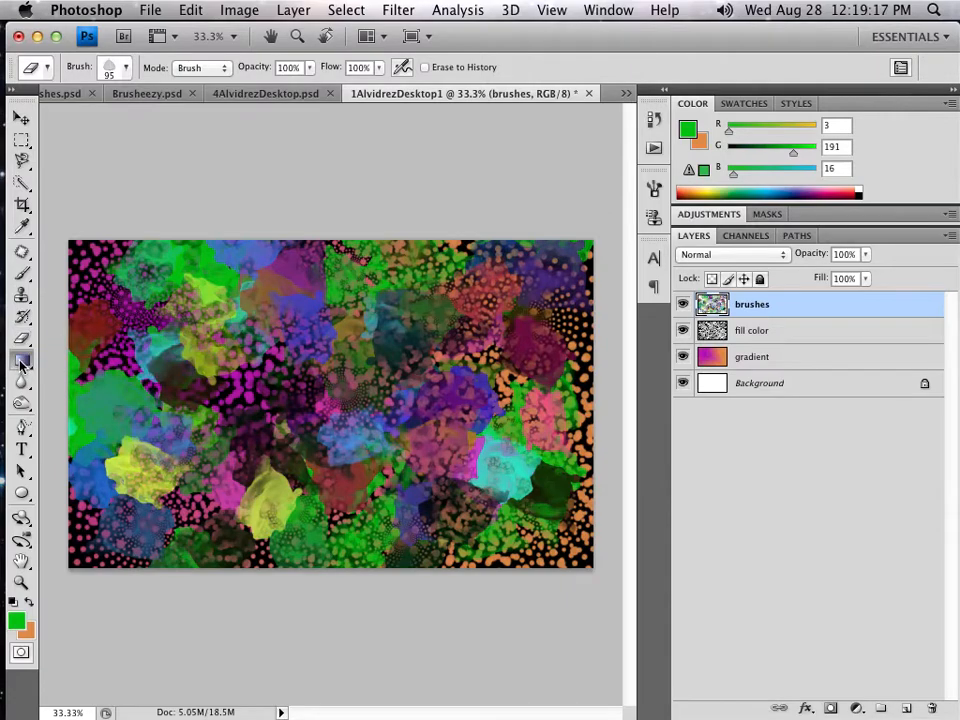
left_click(22, 360)
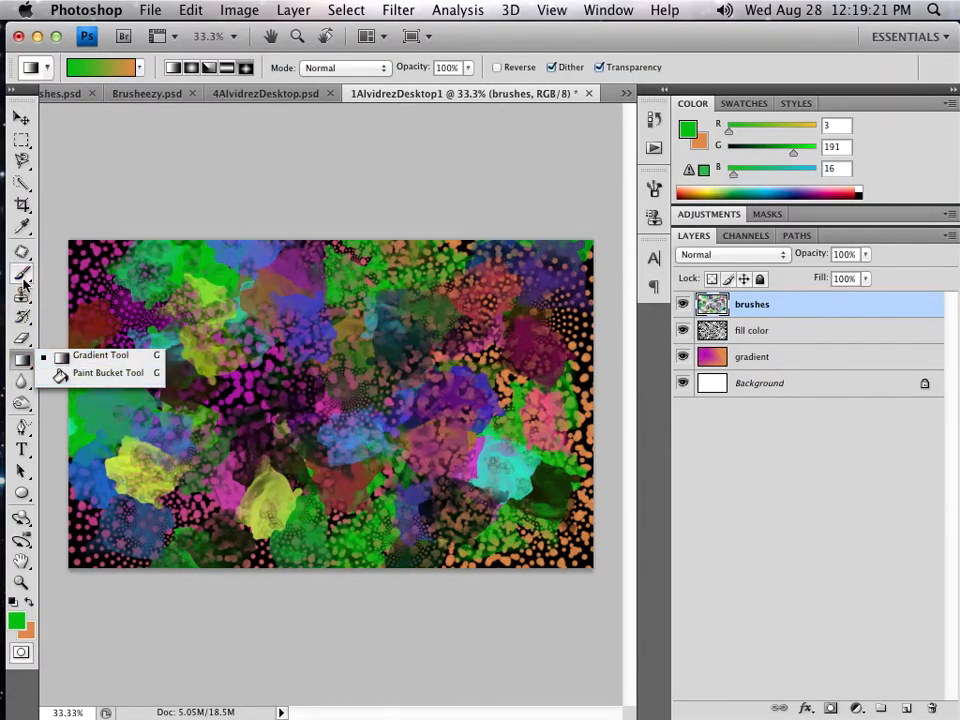
mouse_move(3, 280)
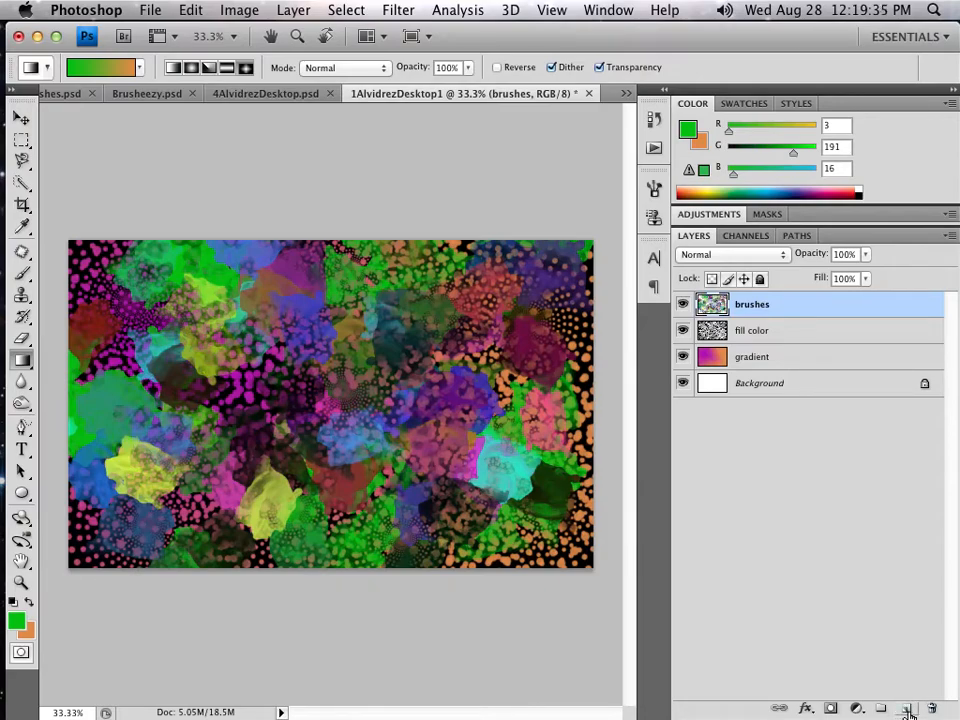
left_click(291, 10)
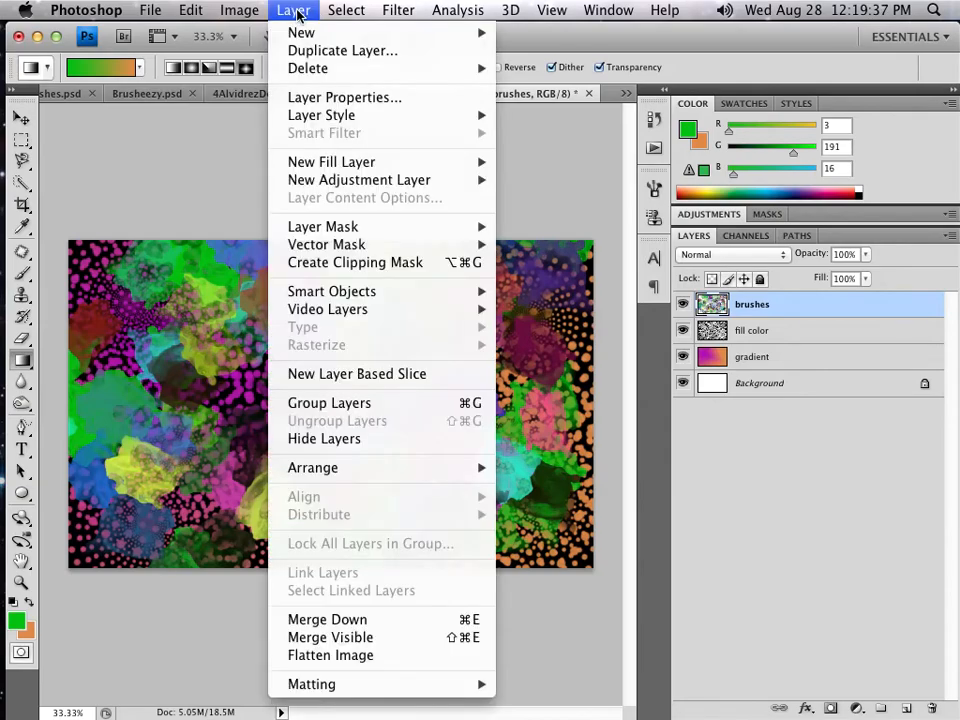
mouse_move(313, 33)
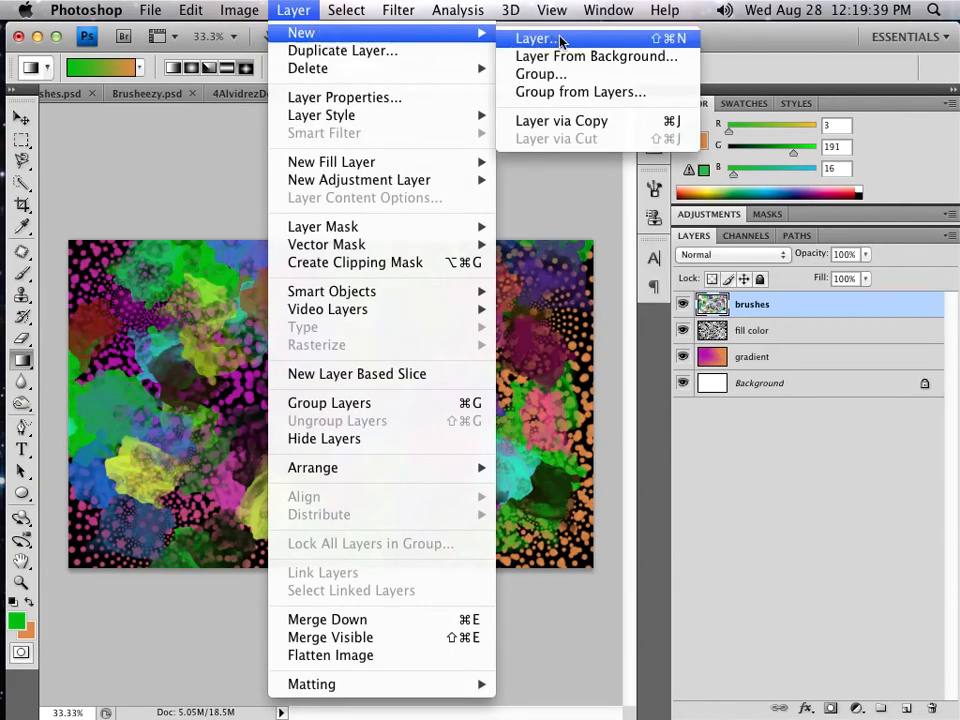
left_click(792, 44)
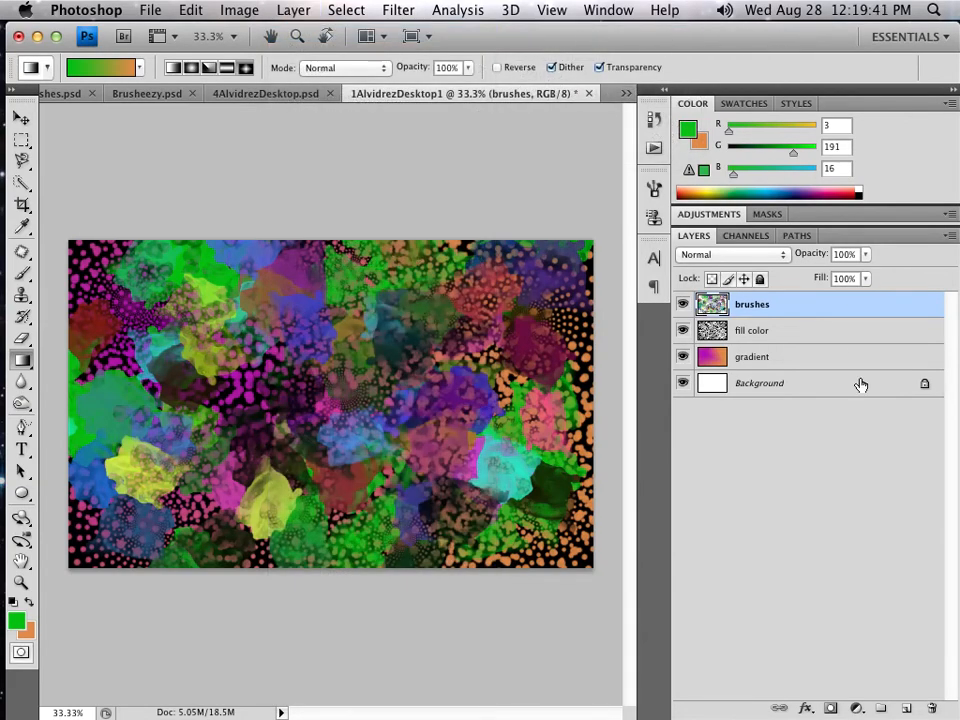